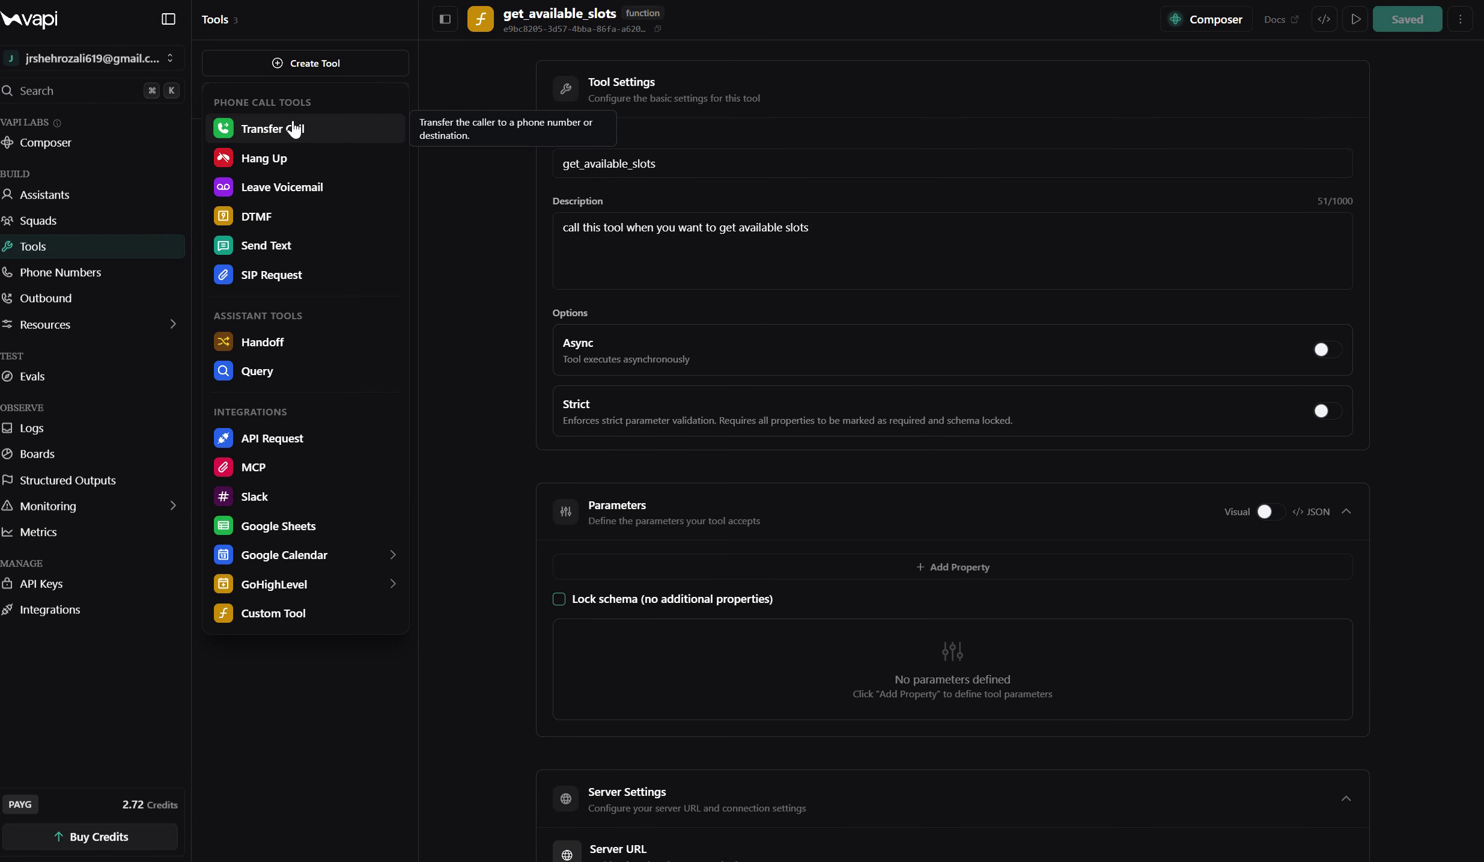
Create a new Hang Up tool and check the name and description of the existing end_call_tool.
left_click(253, 159)
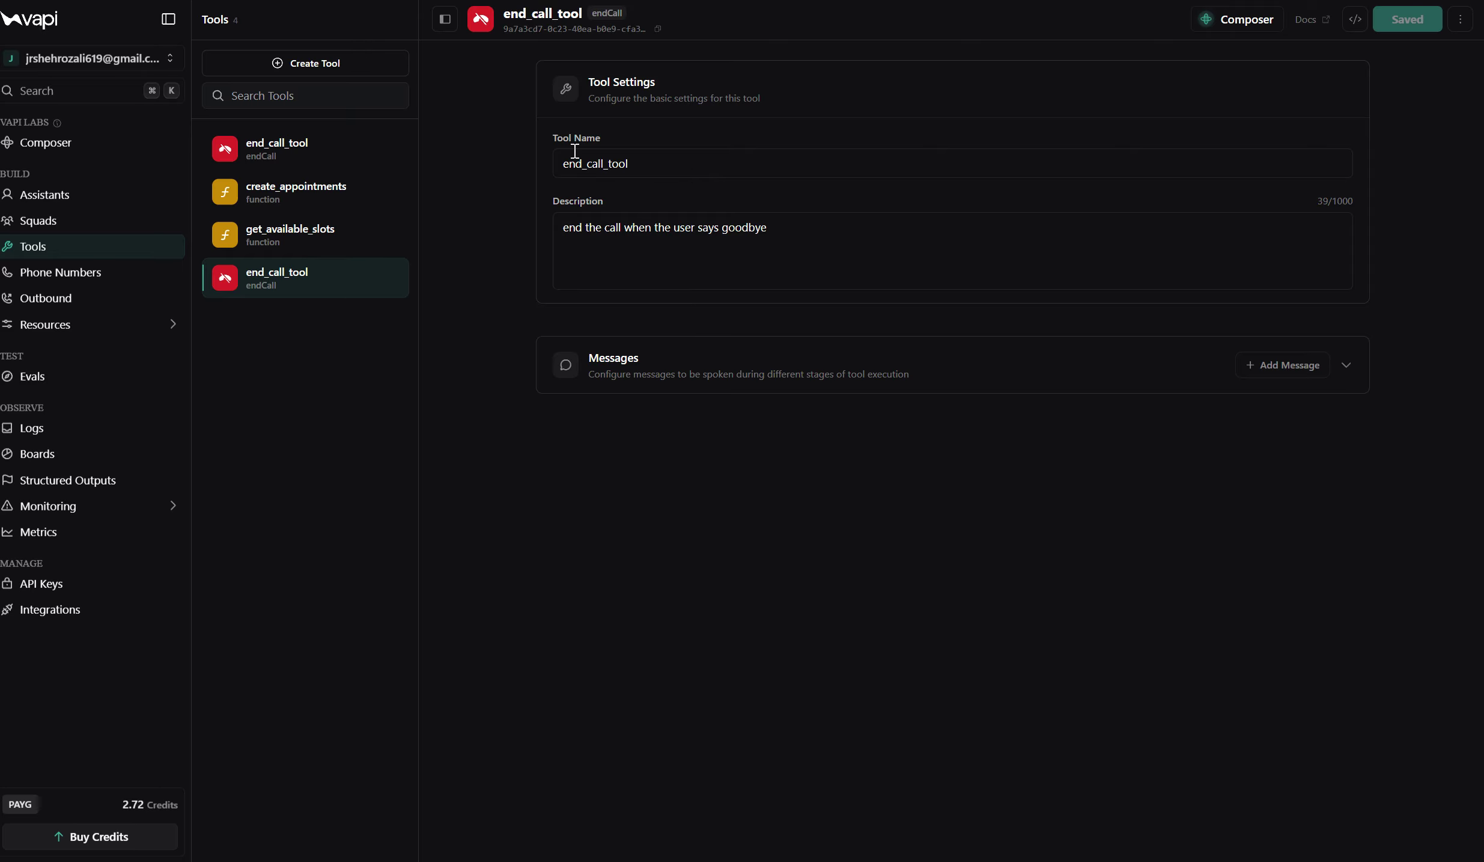
left_click_drag(640, 164, 539, 158)
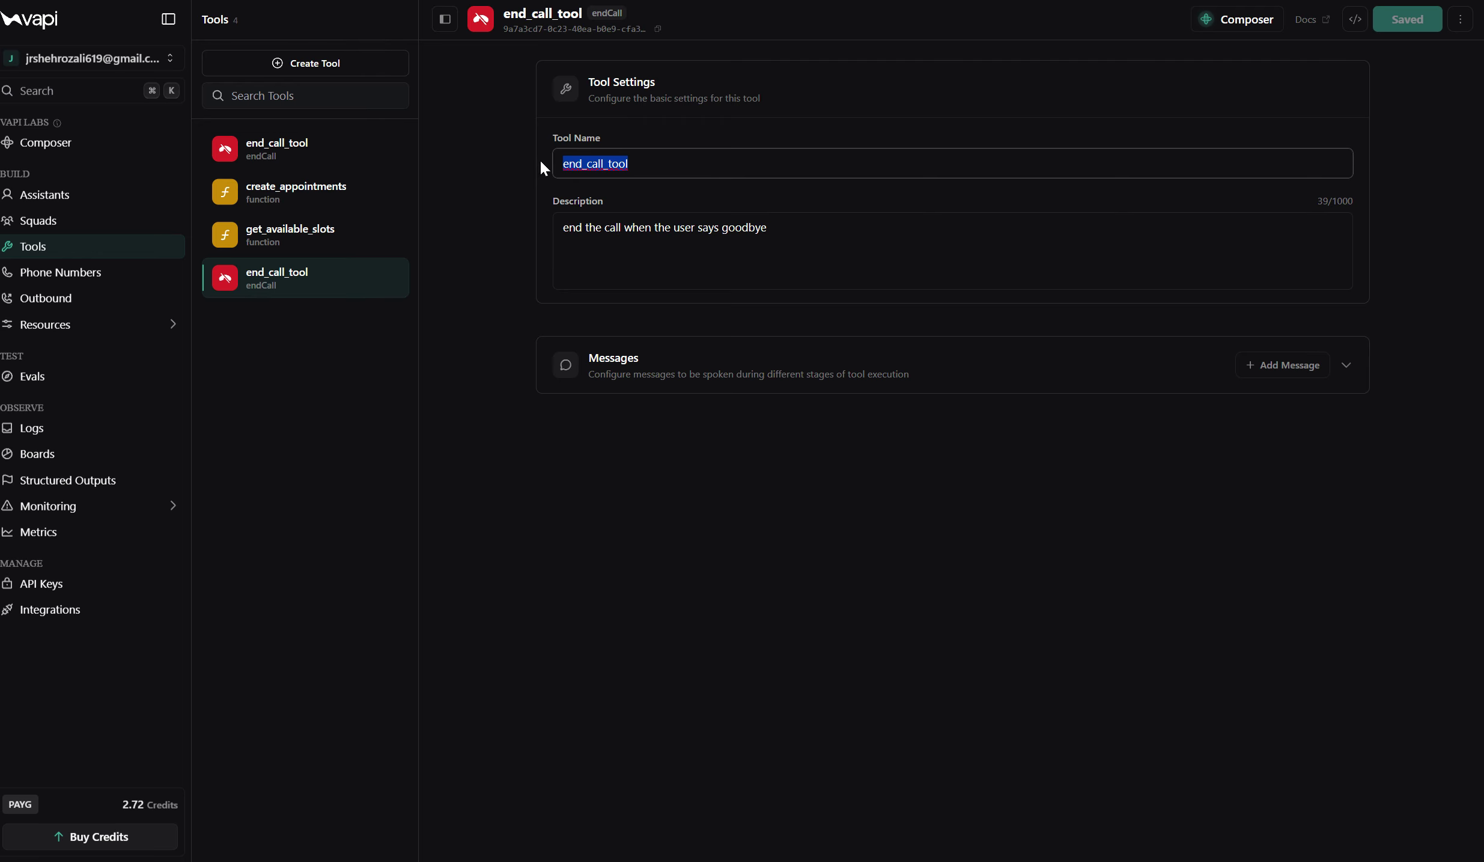
left_click(781, 233)
left_click_drag(781, 233, 547, 231)
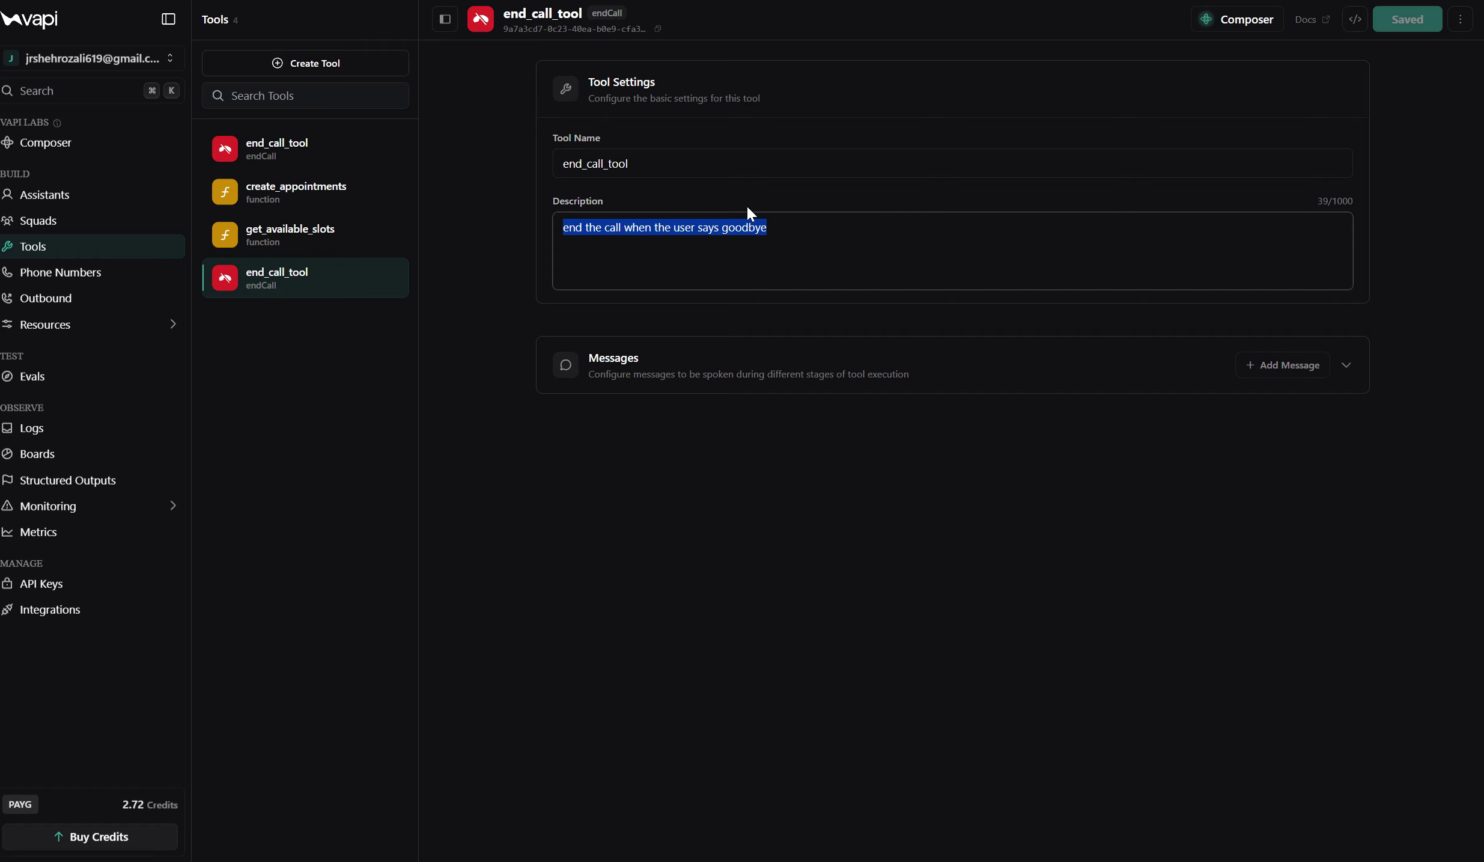
Delete the duplicate end_call_tool that has an empty description.
left_click(328, 144)
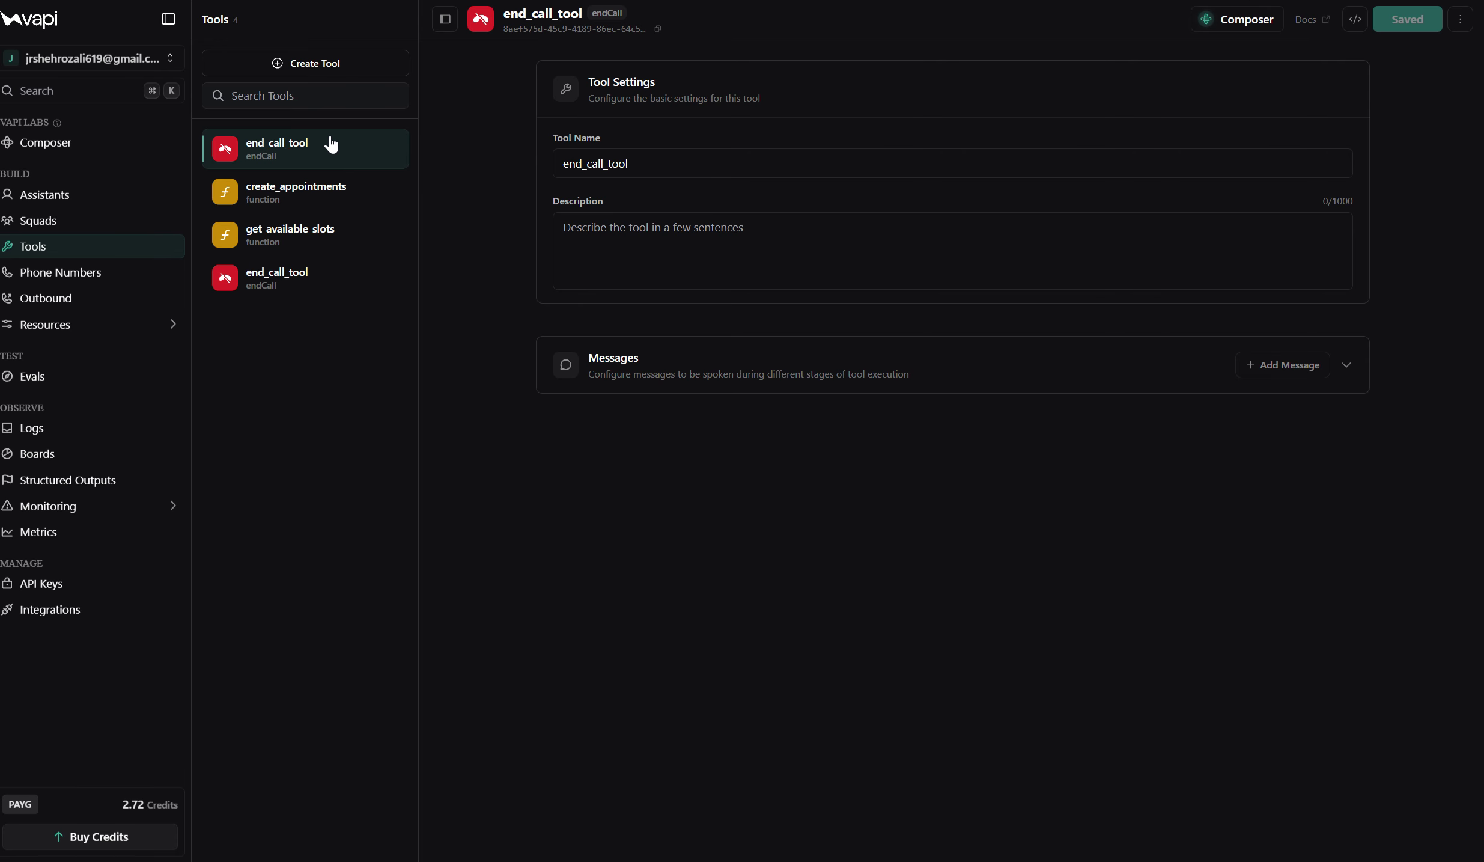
right_click(377, 139)
left_click(390, 298)
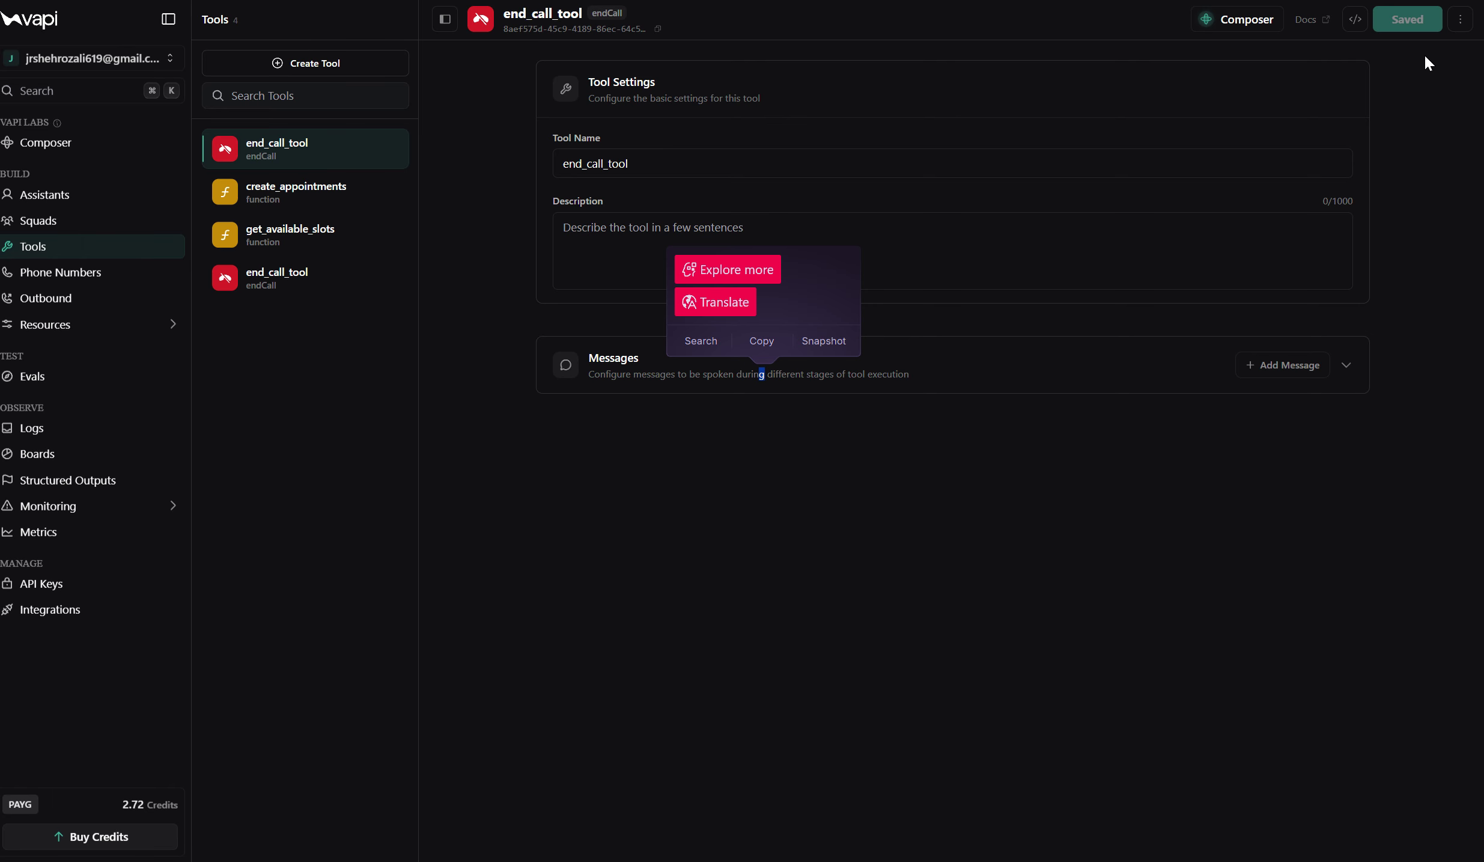
left_click(1460, 19)
left_click(1443, 81)
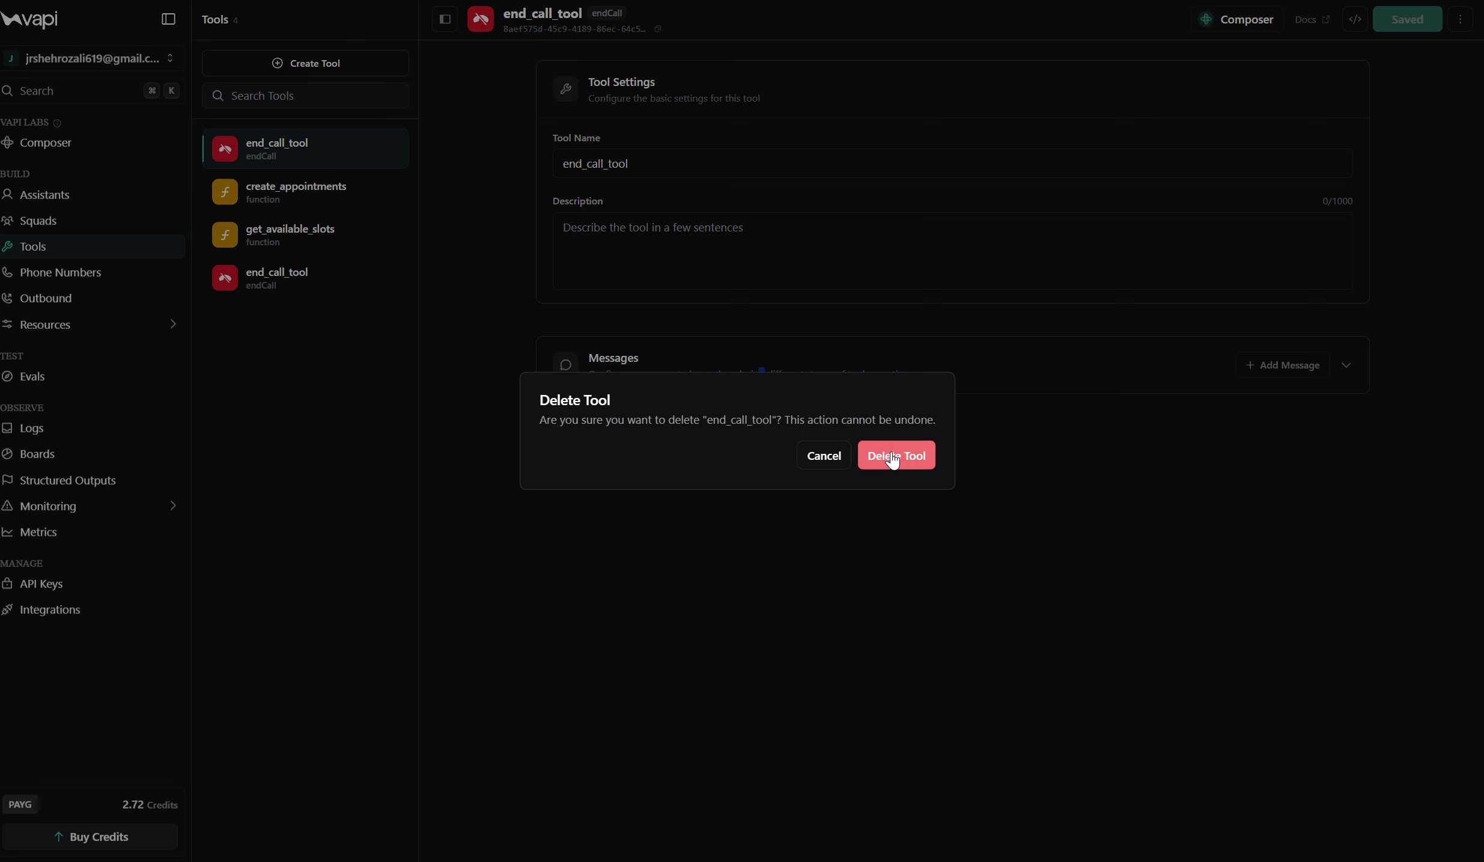
left_click(892, 458)
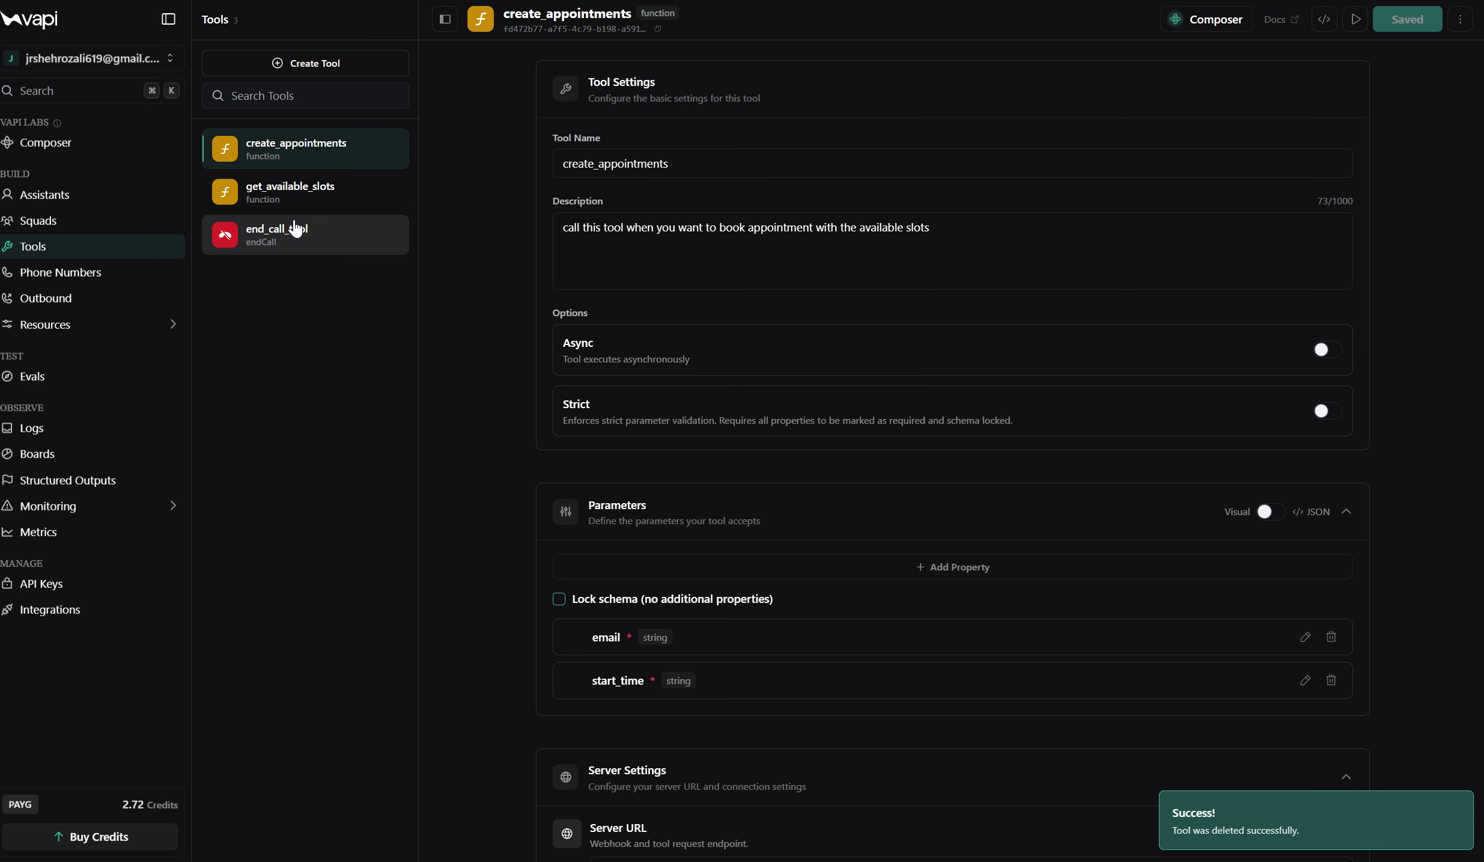
View the settings of end_call_tool, create_appointments and get_available_slots in turn.
left_click(295, 229)
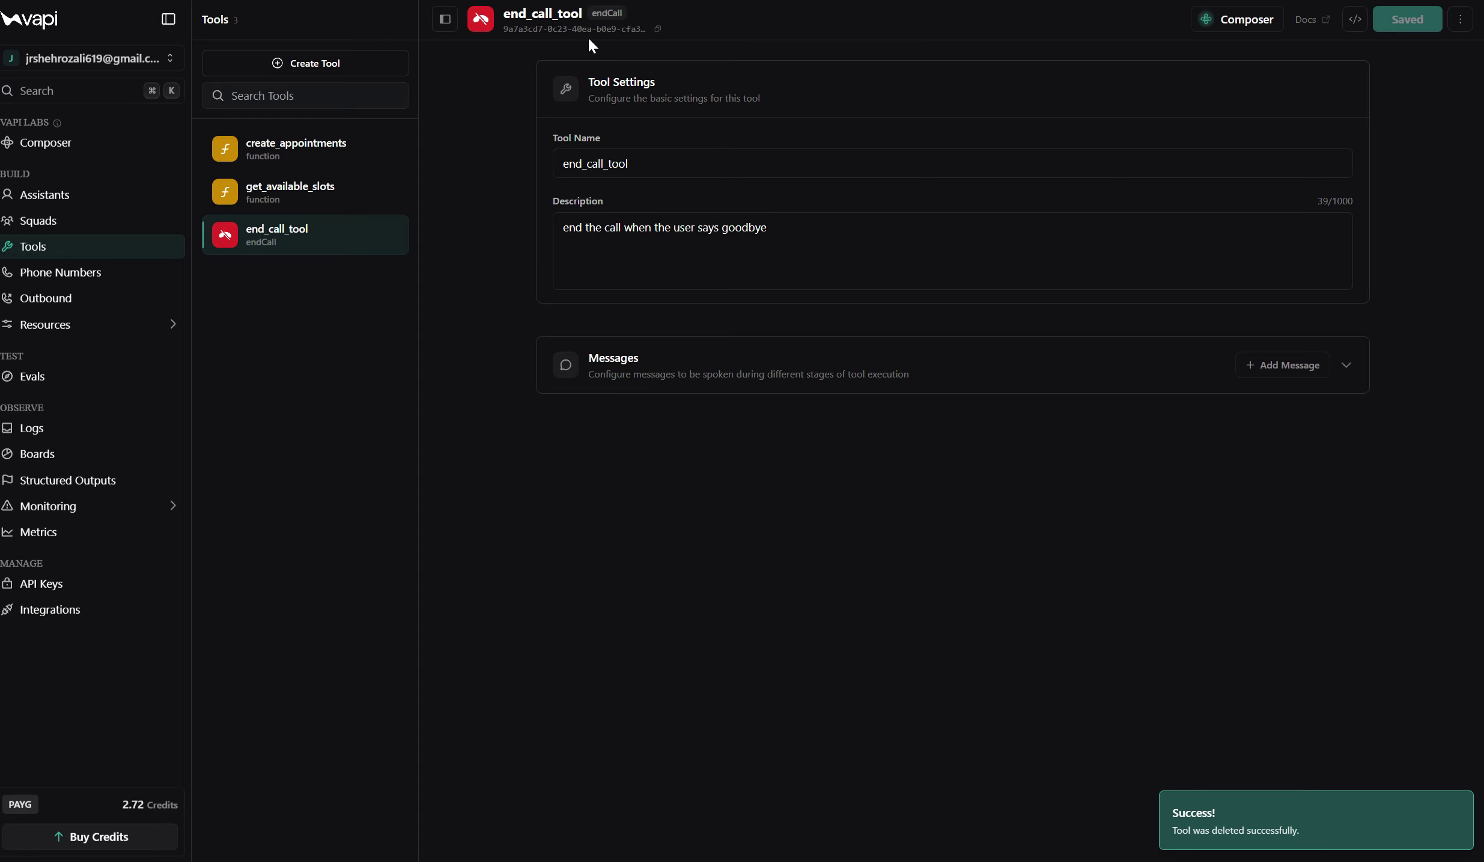
left_click(270, 159)
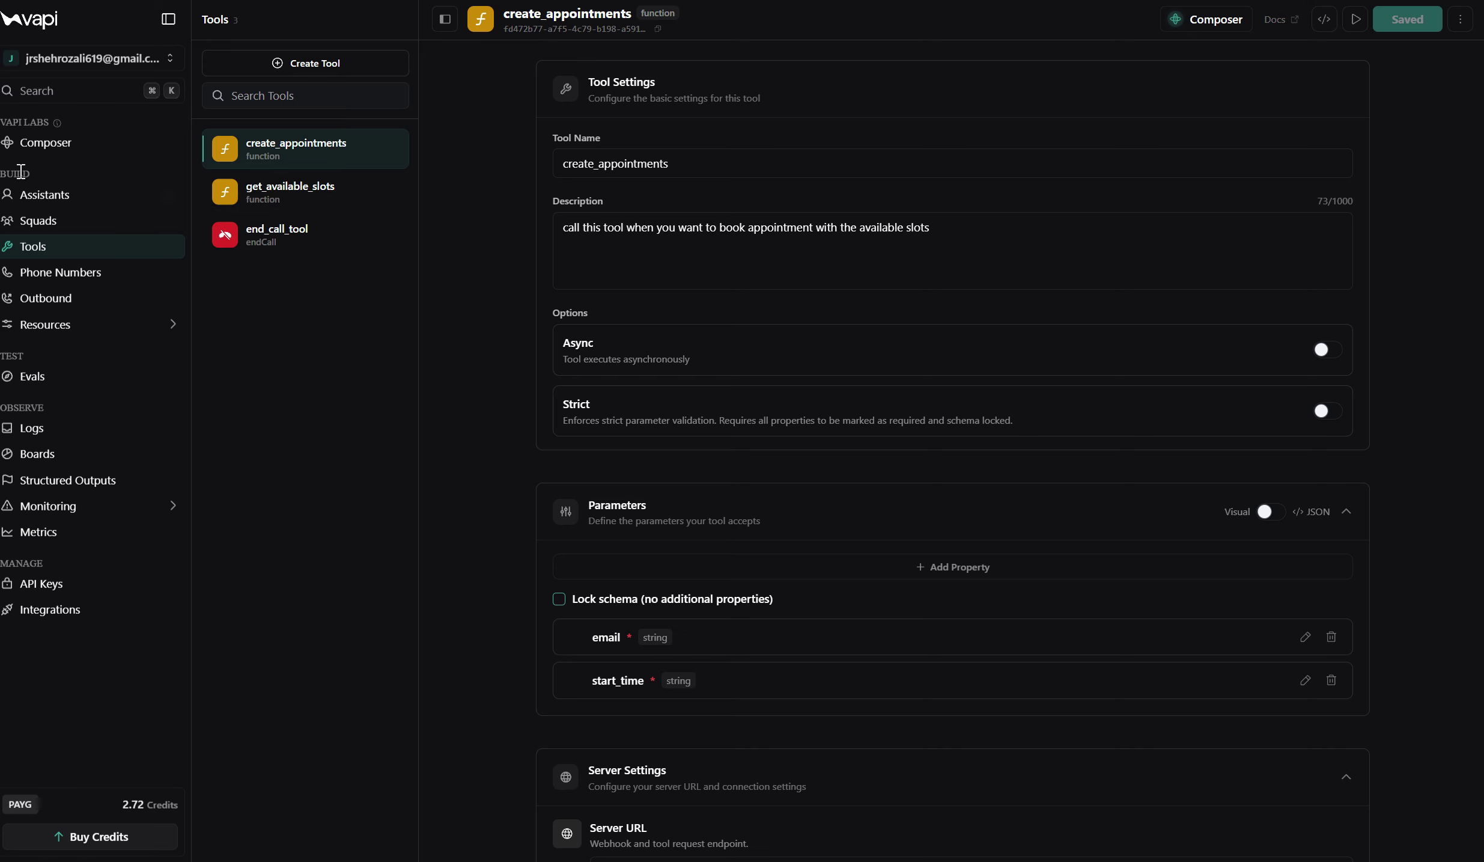
left_click(318, 192)
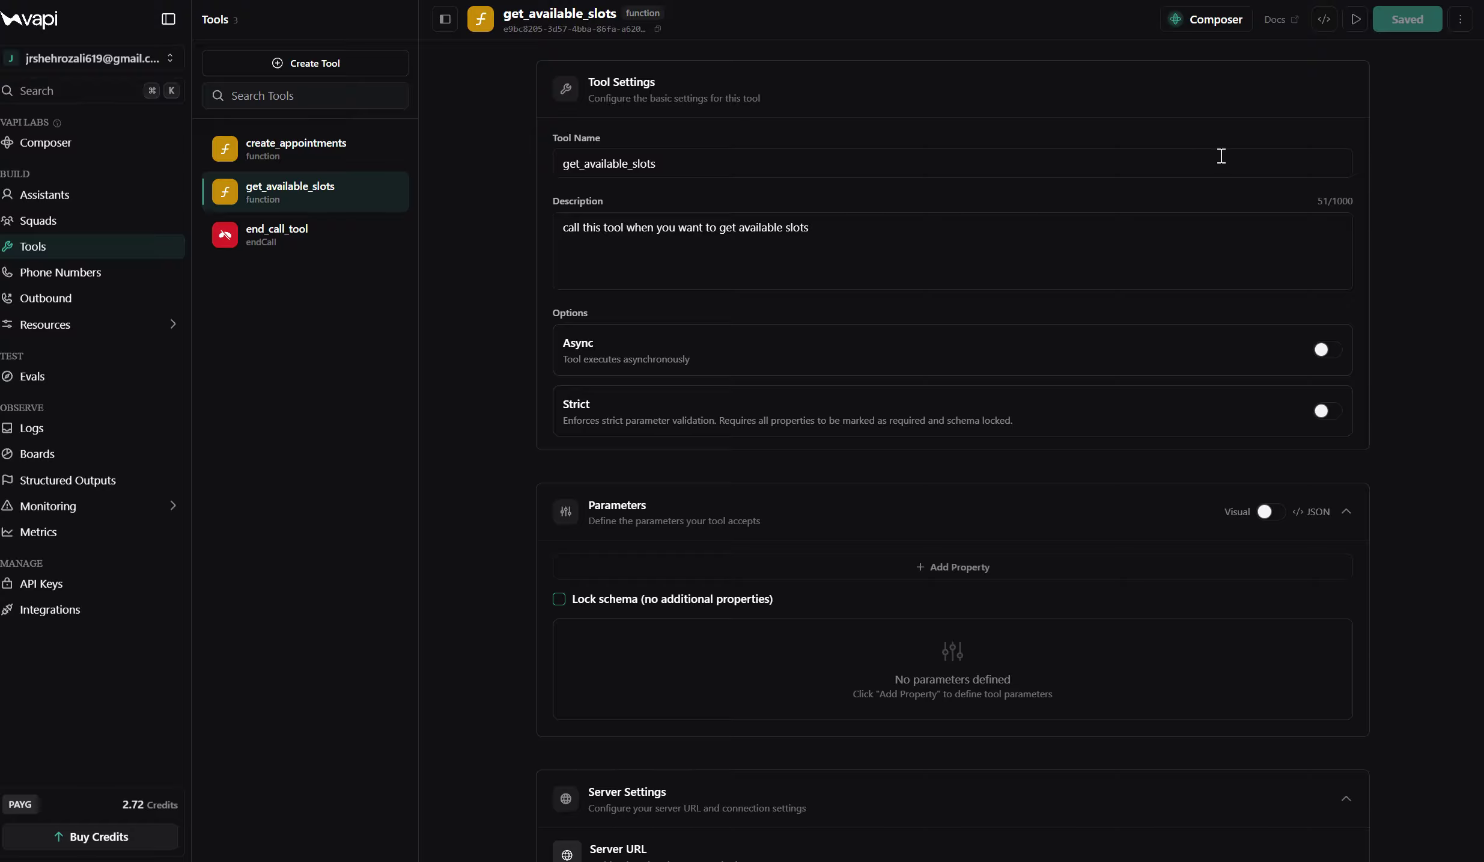
Examine the tool name and description of get_available_slots.
left_click_drag(653, 168, 533, 160)
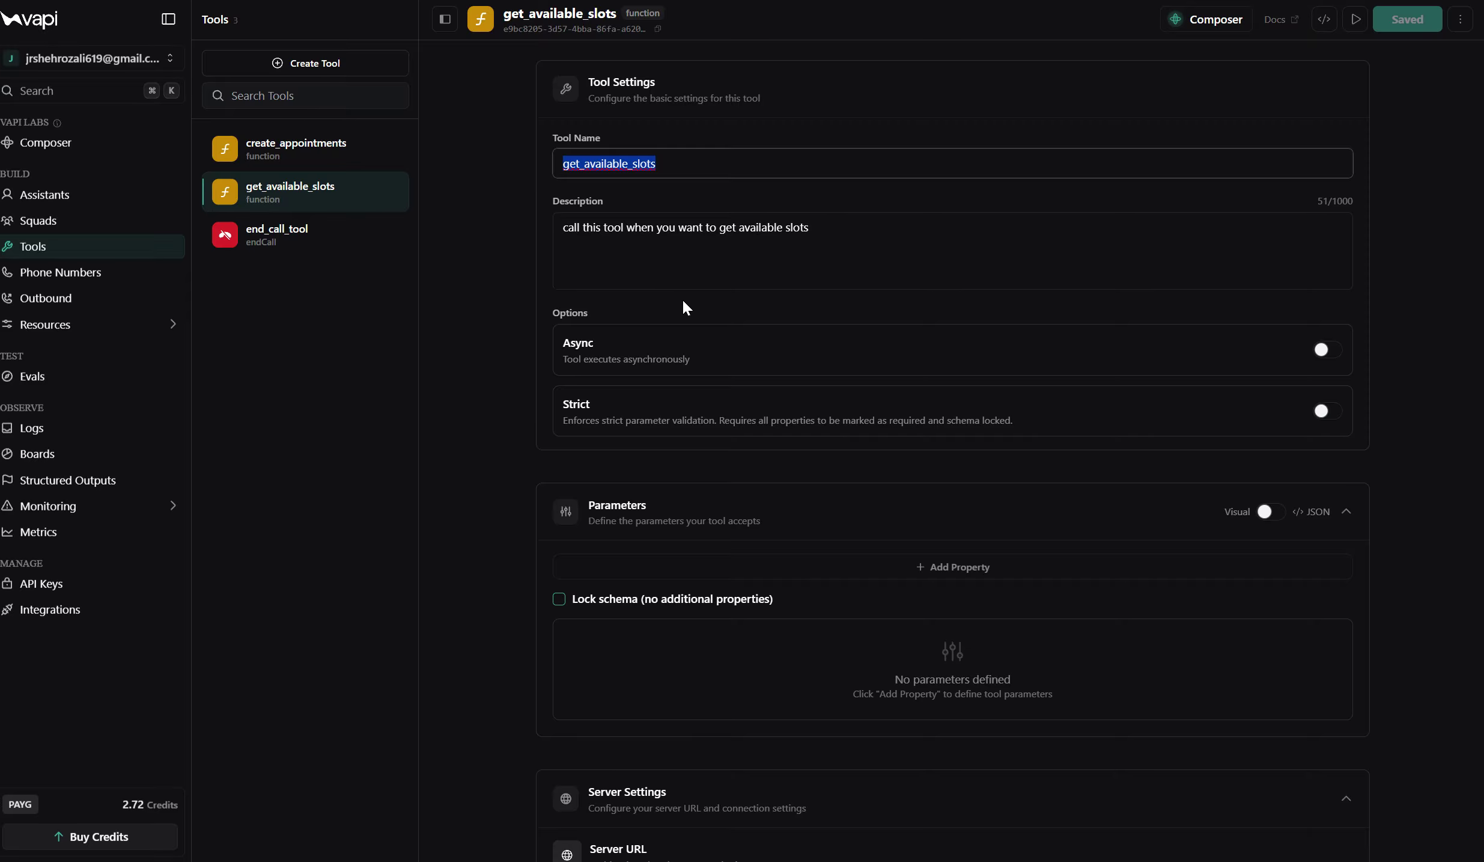
scroll(722, 286, "down", 3)
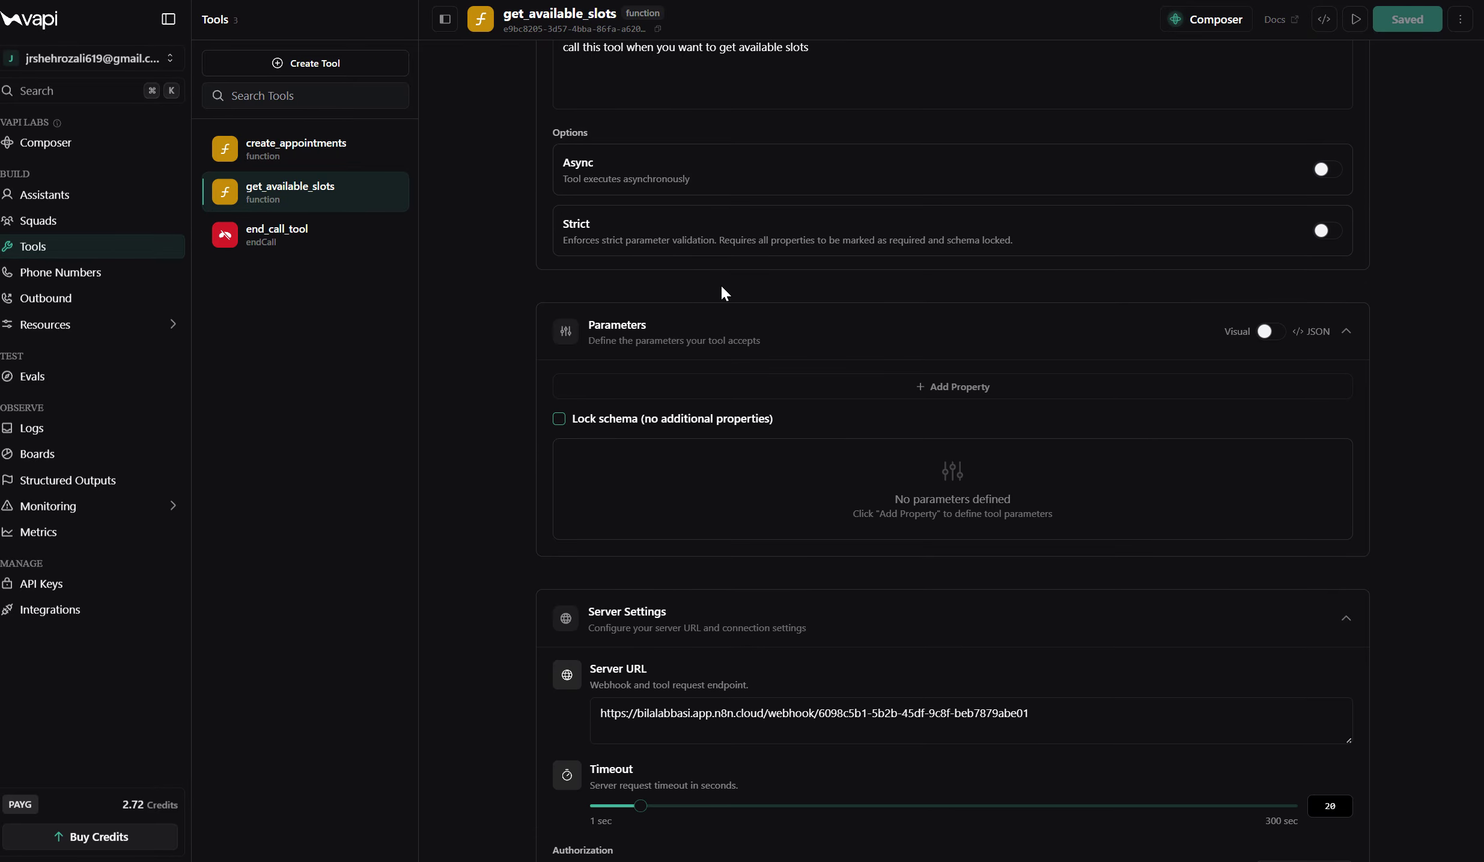
scroll(721, 293, "up", 3)
left_click(713, 172)
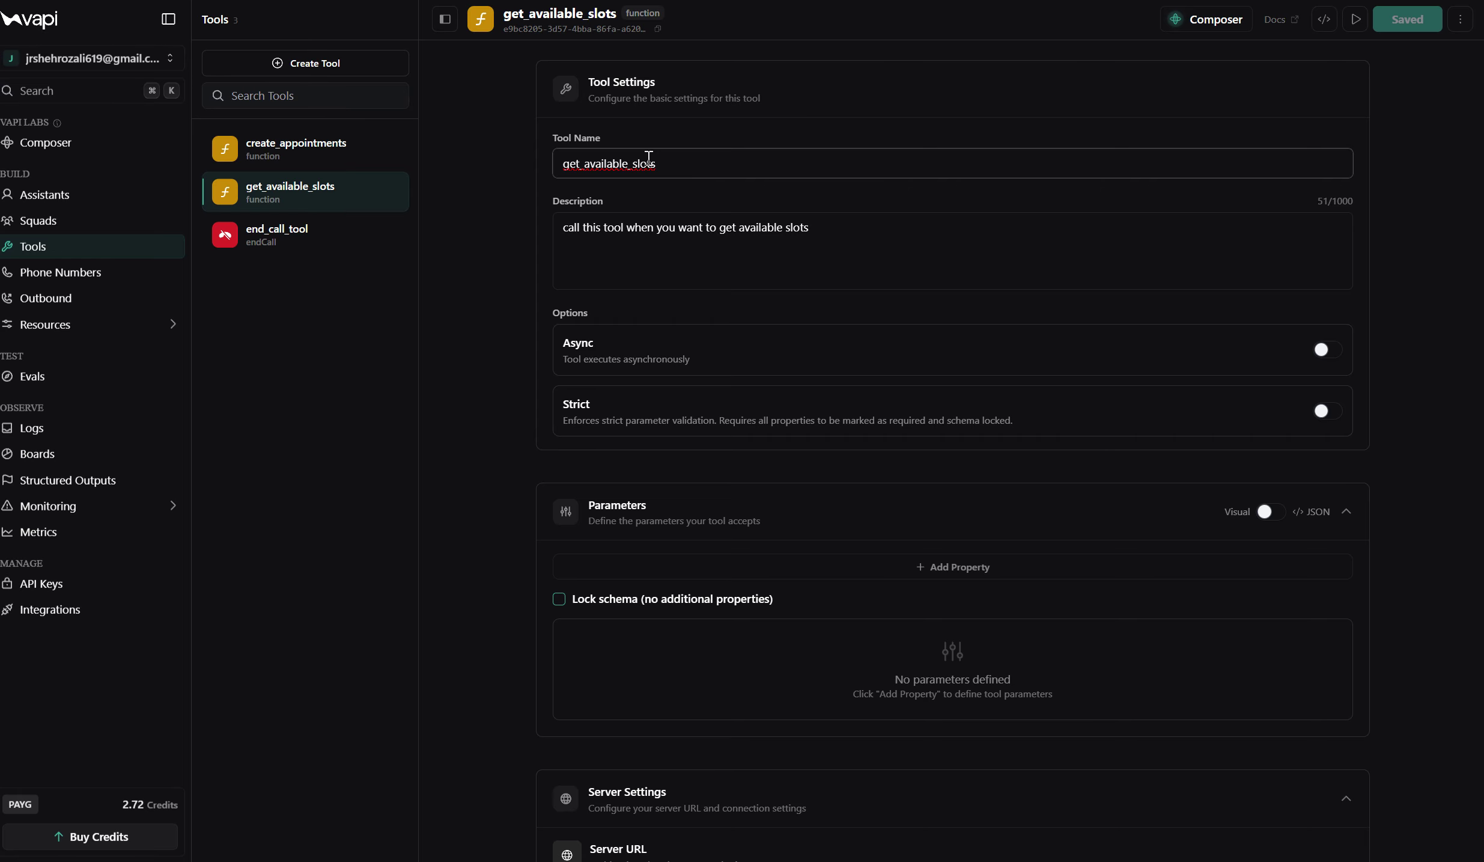
left_click_drag(679, 159, 573, 157)
left_click_drag(911, 227, 503, 227)
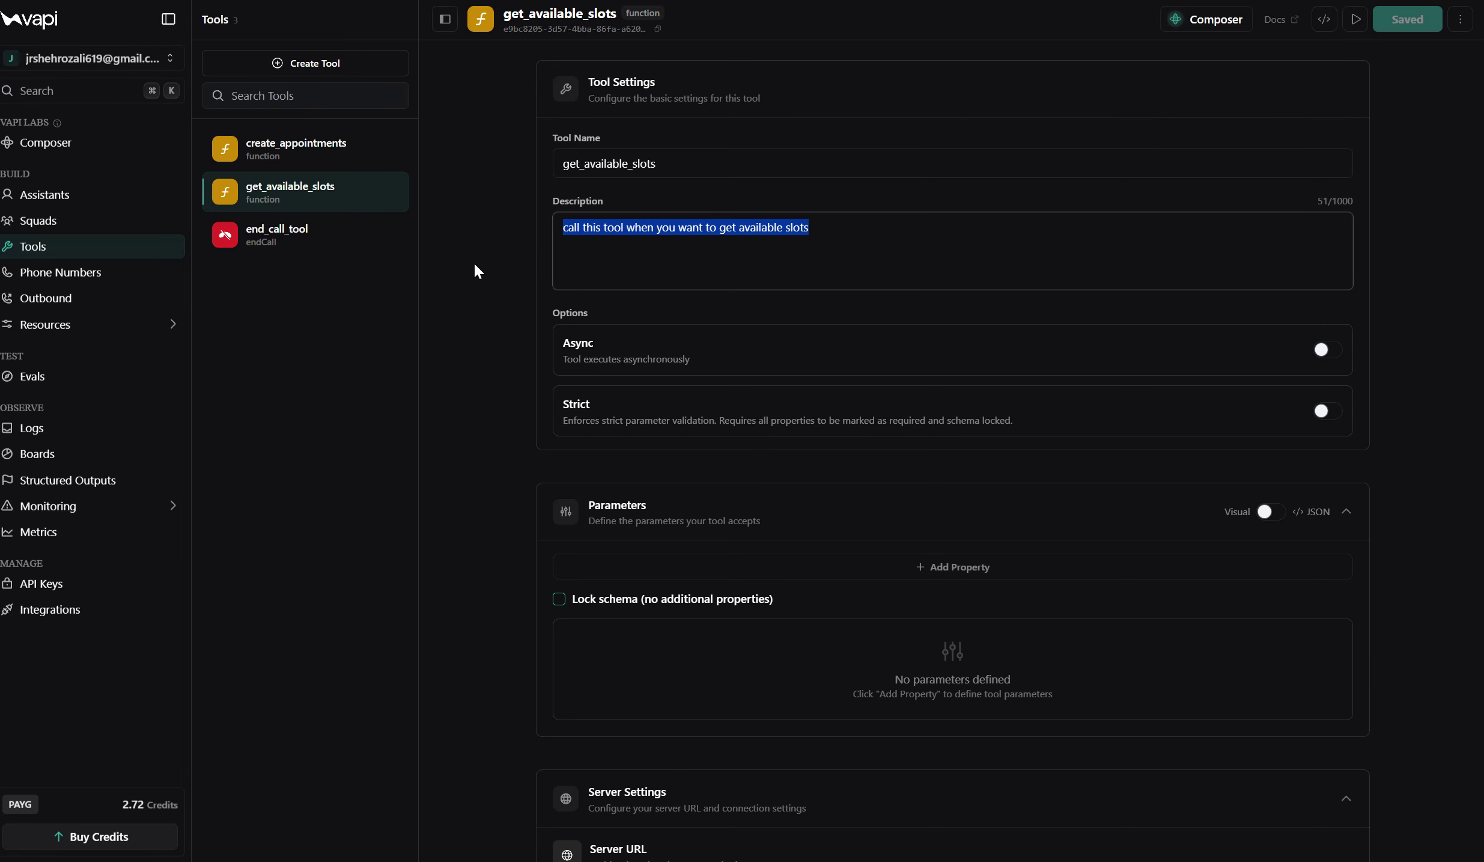
Examine the webhook address entered as the Server URL in the get_available_slots server settings.
scroll(474, 271, "down", 12)
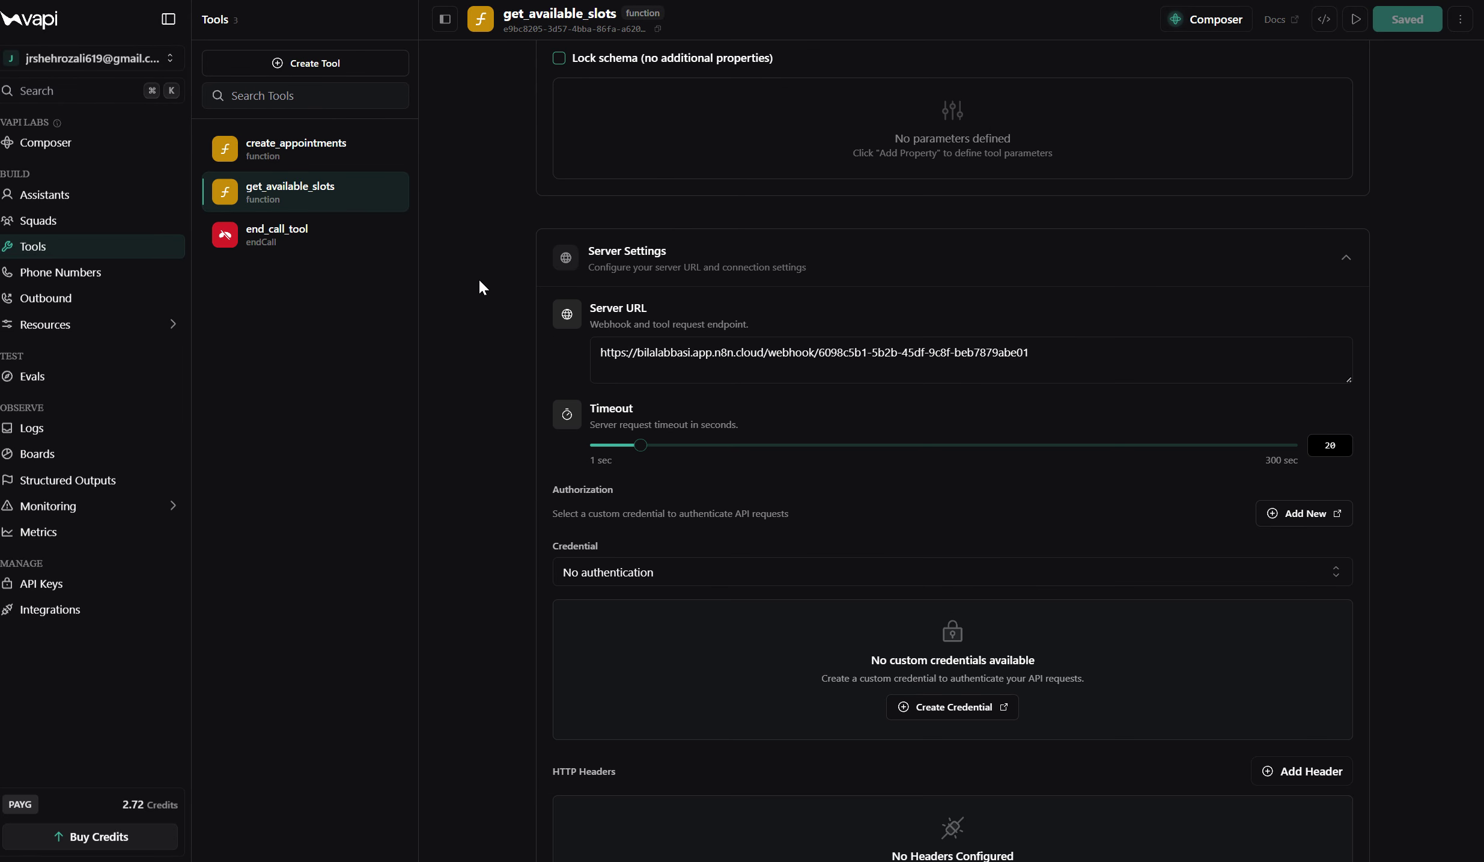
scroll(501, 262, "up", 4)
left_click(1024, 264)
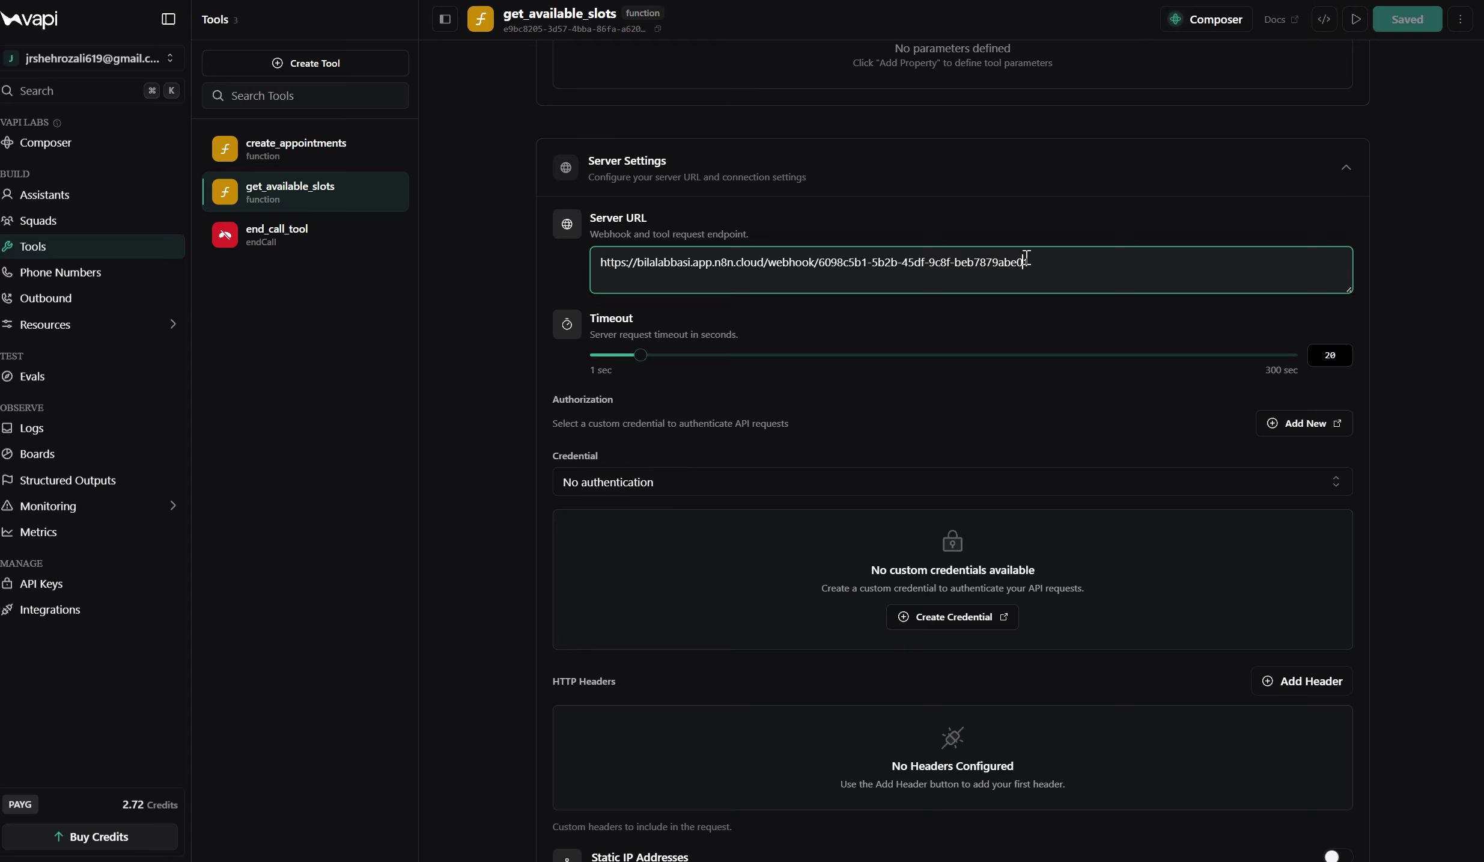
left_click_drag(992, 263, 593, 250)
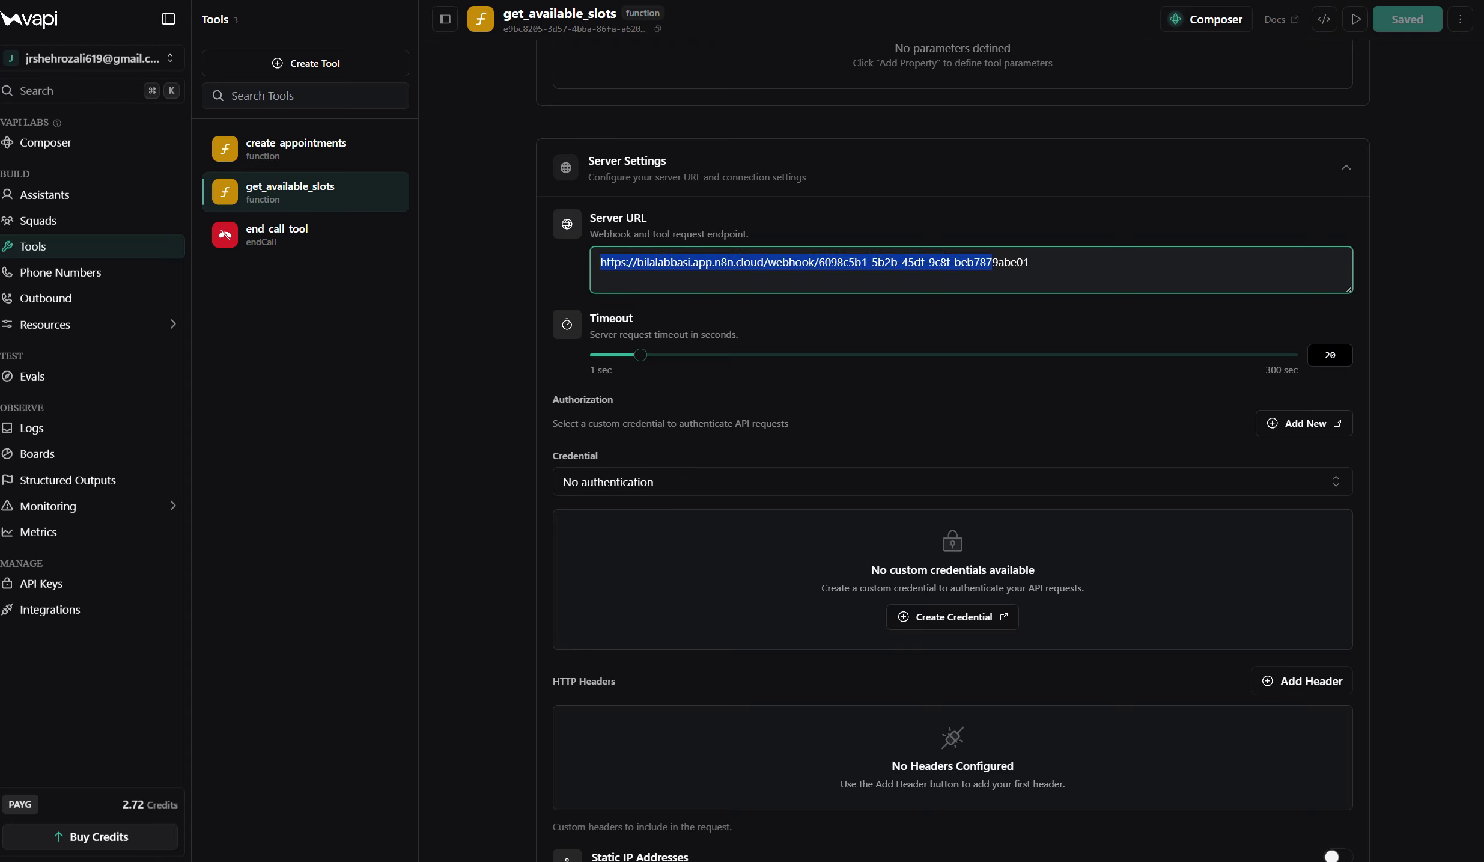
left_click(664, 258)
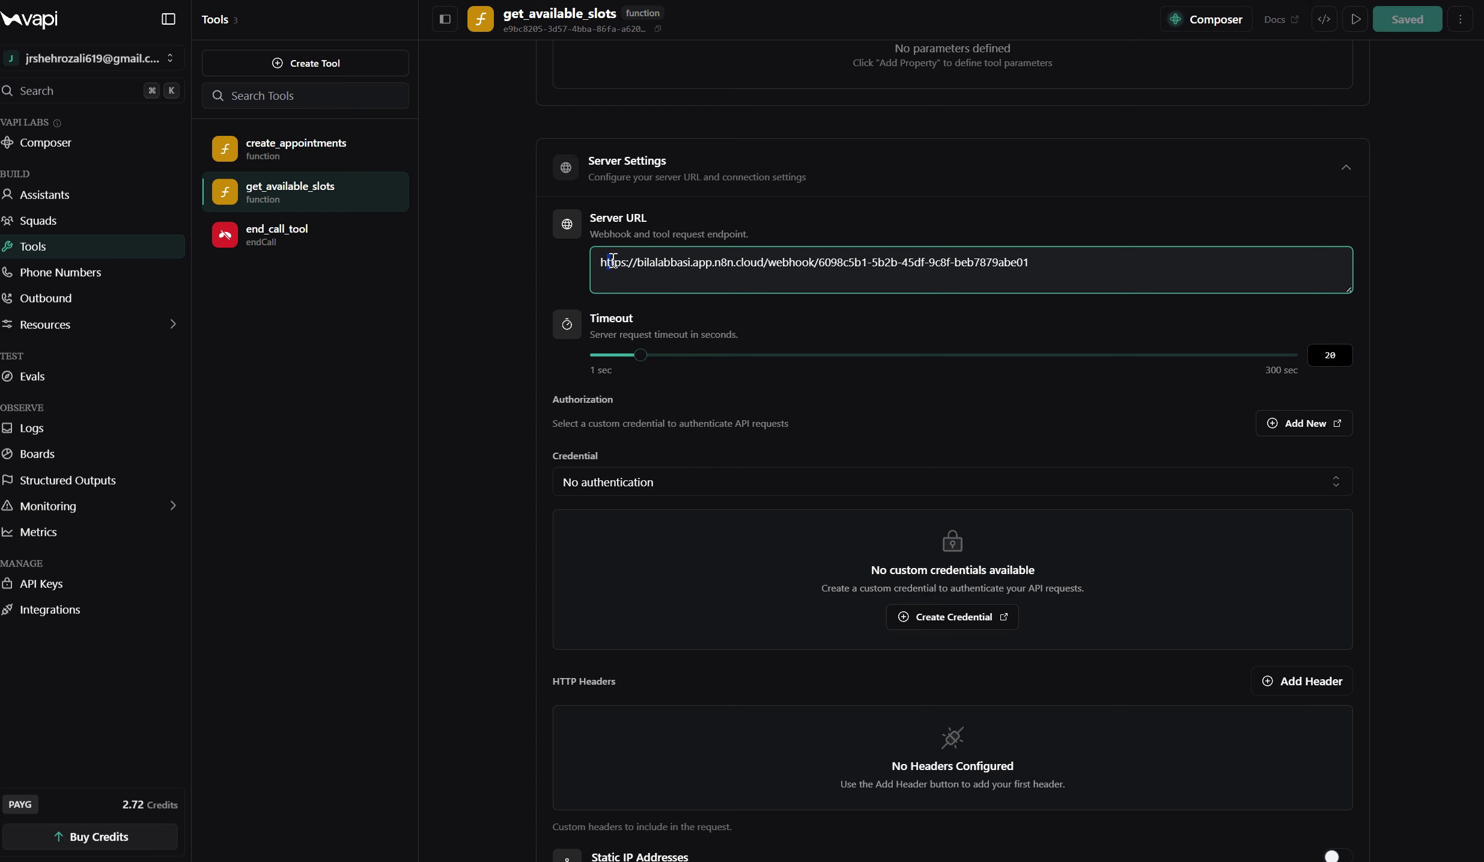
left_click_drag(608, 262, 859, 262)
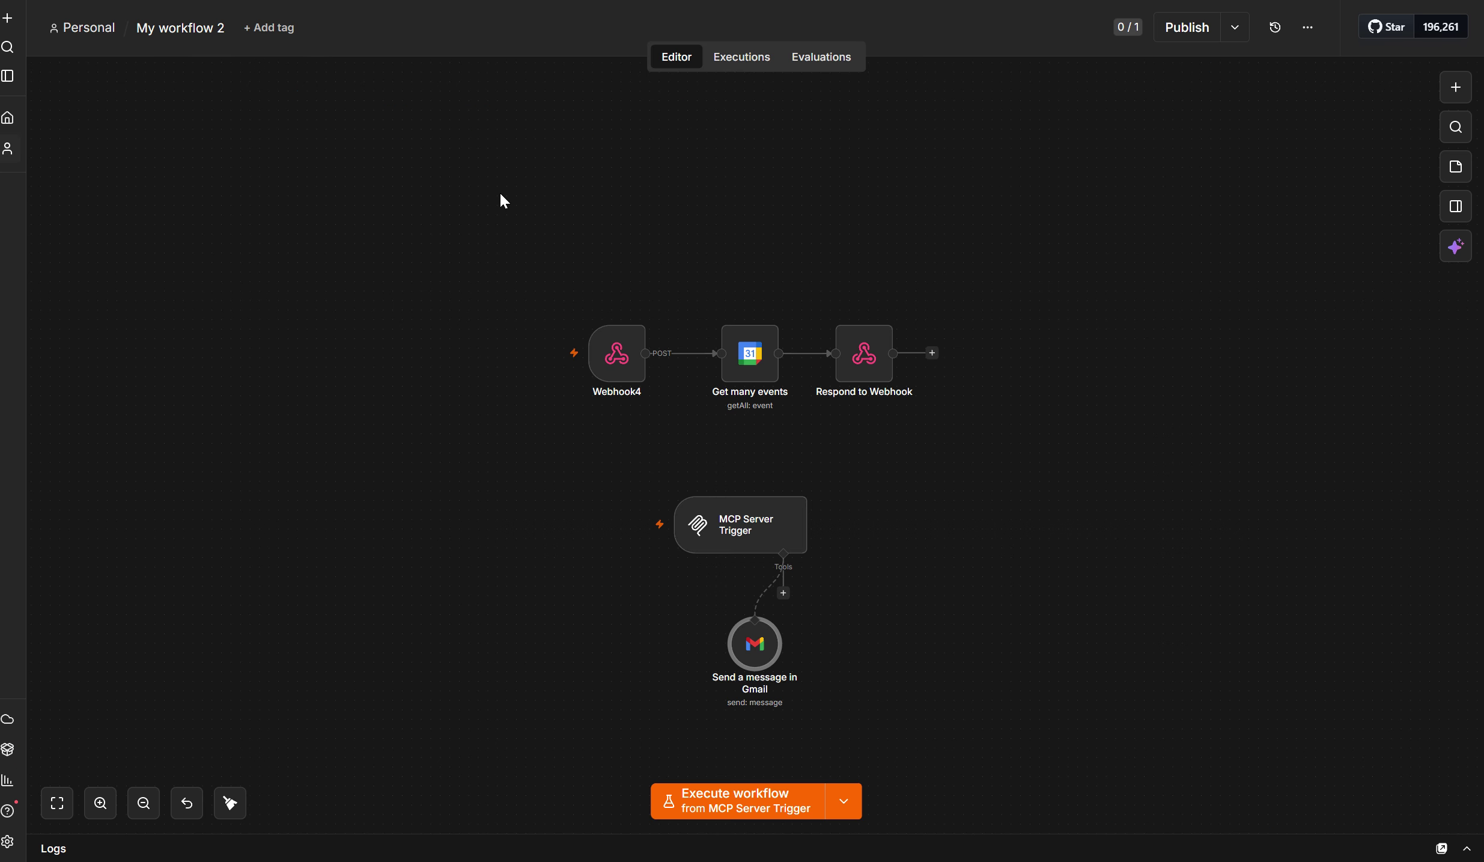
In the n8n workflow, copy the production URL from the Webhook4 node and close the node.
mouse_move(622, 361)
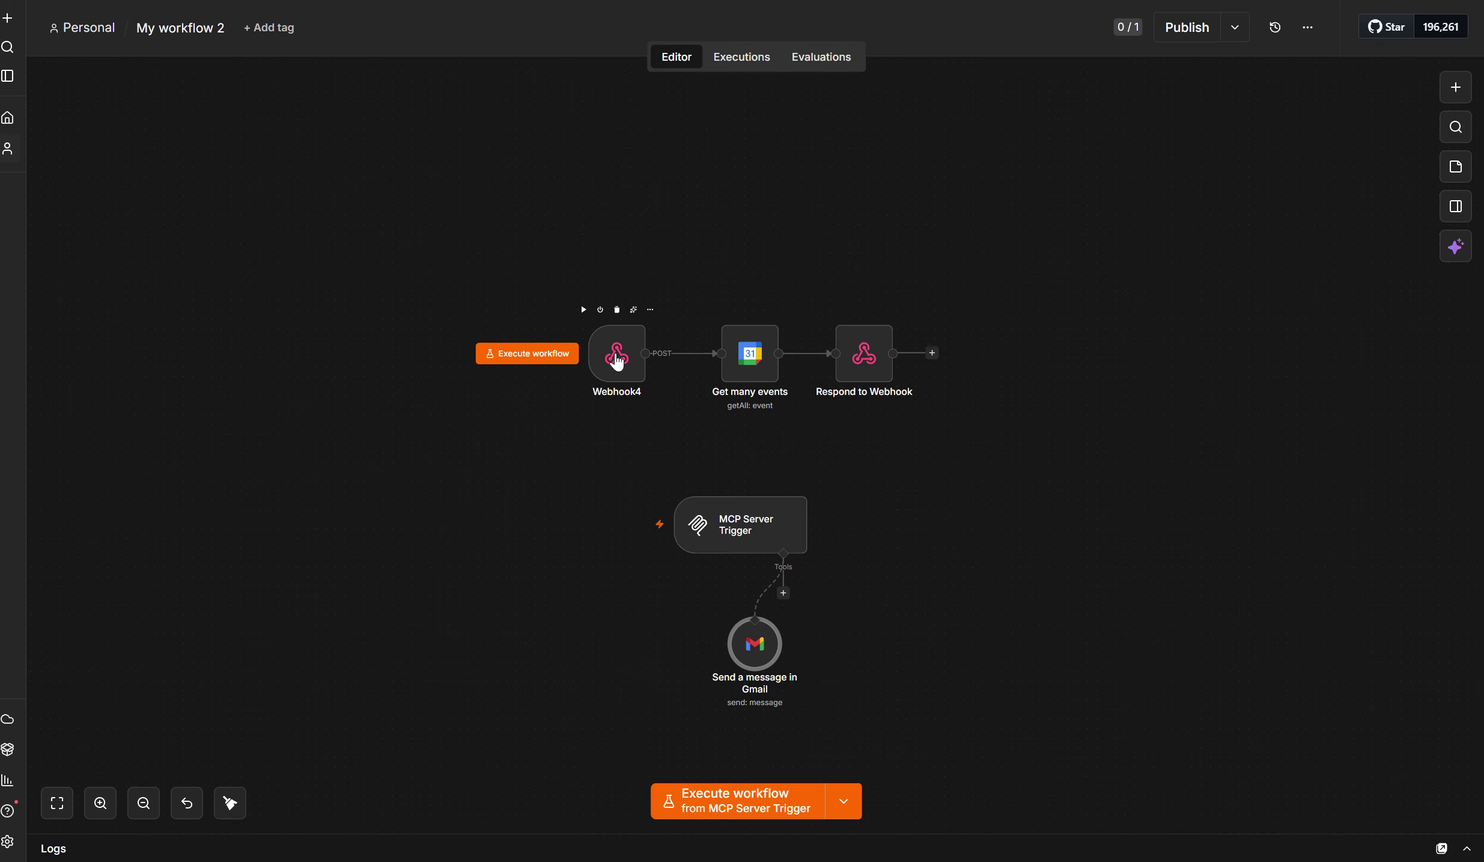
double_click(617, 360)
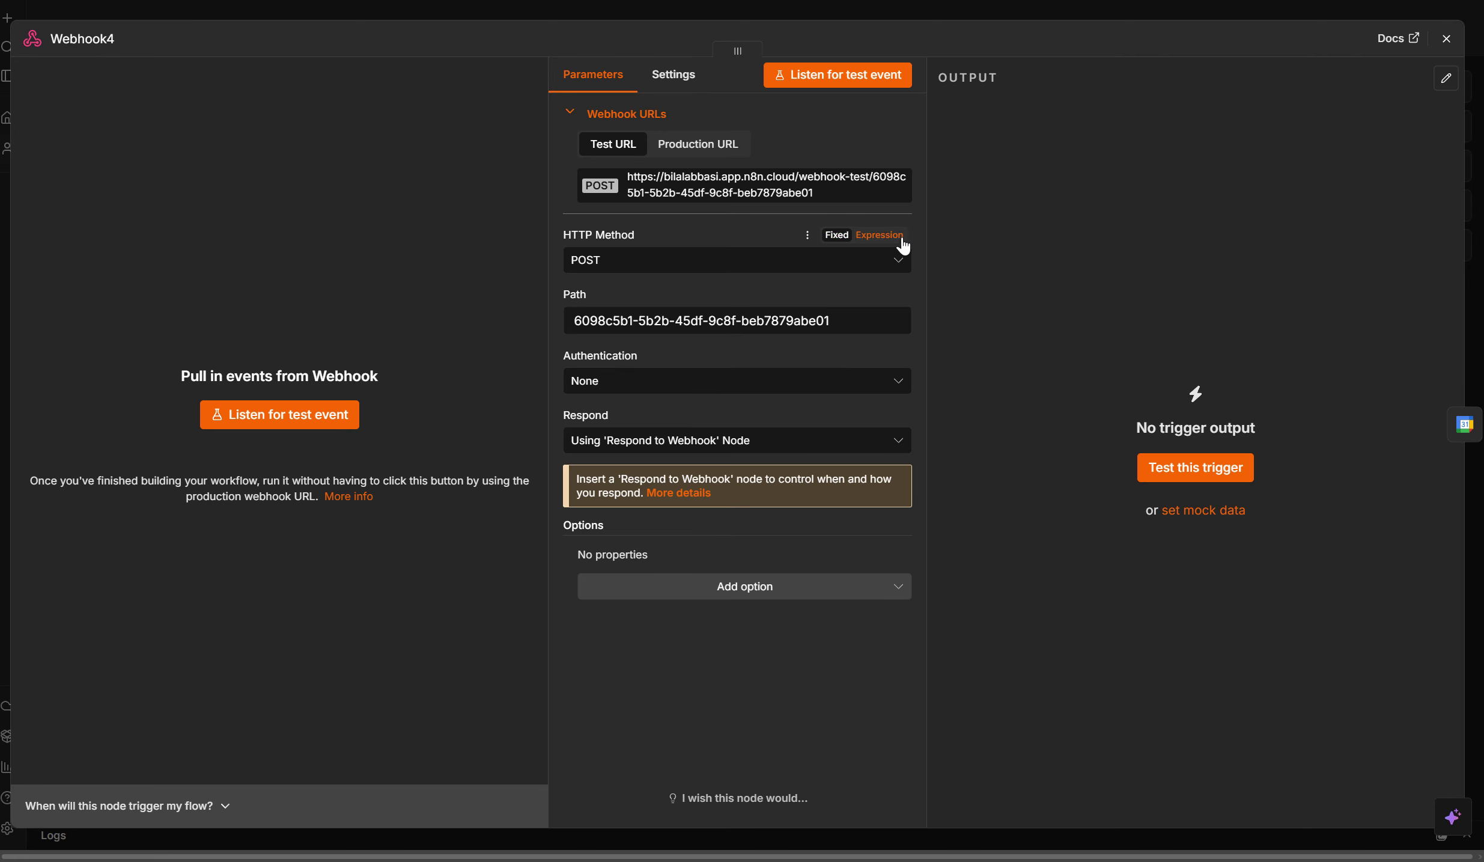
left_click(700, 149)
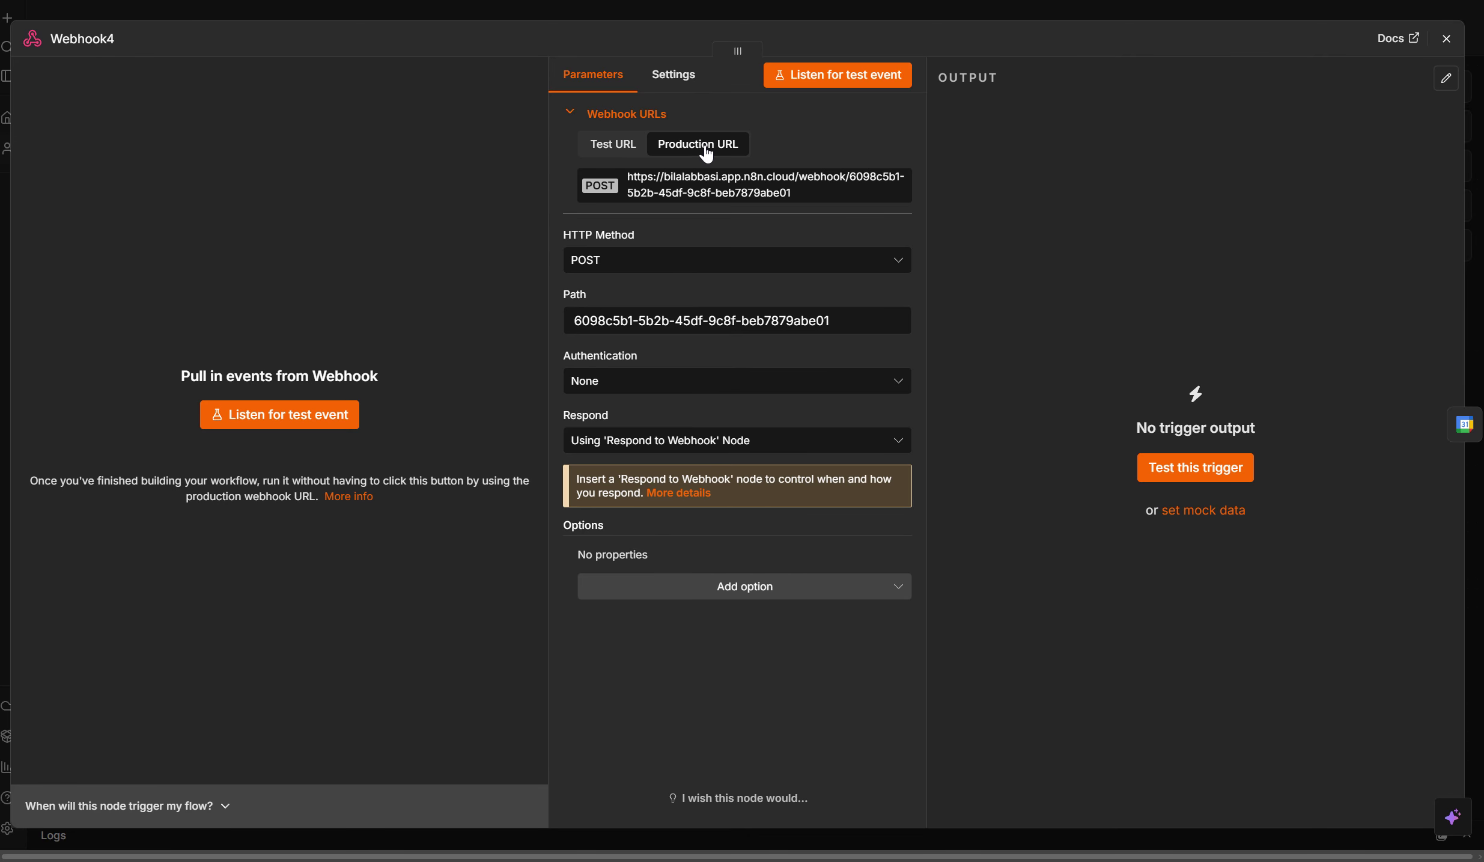
left_click(709, 194)
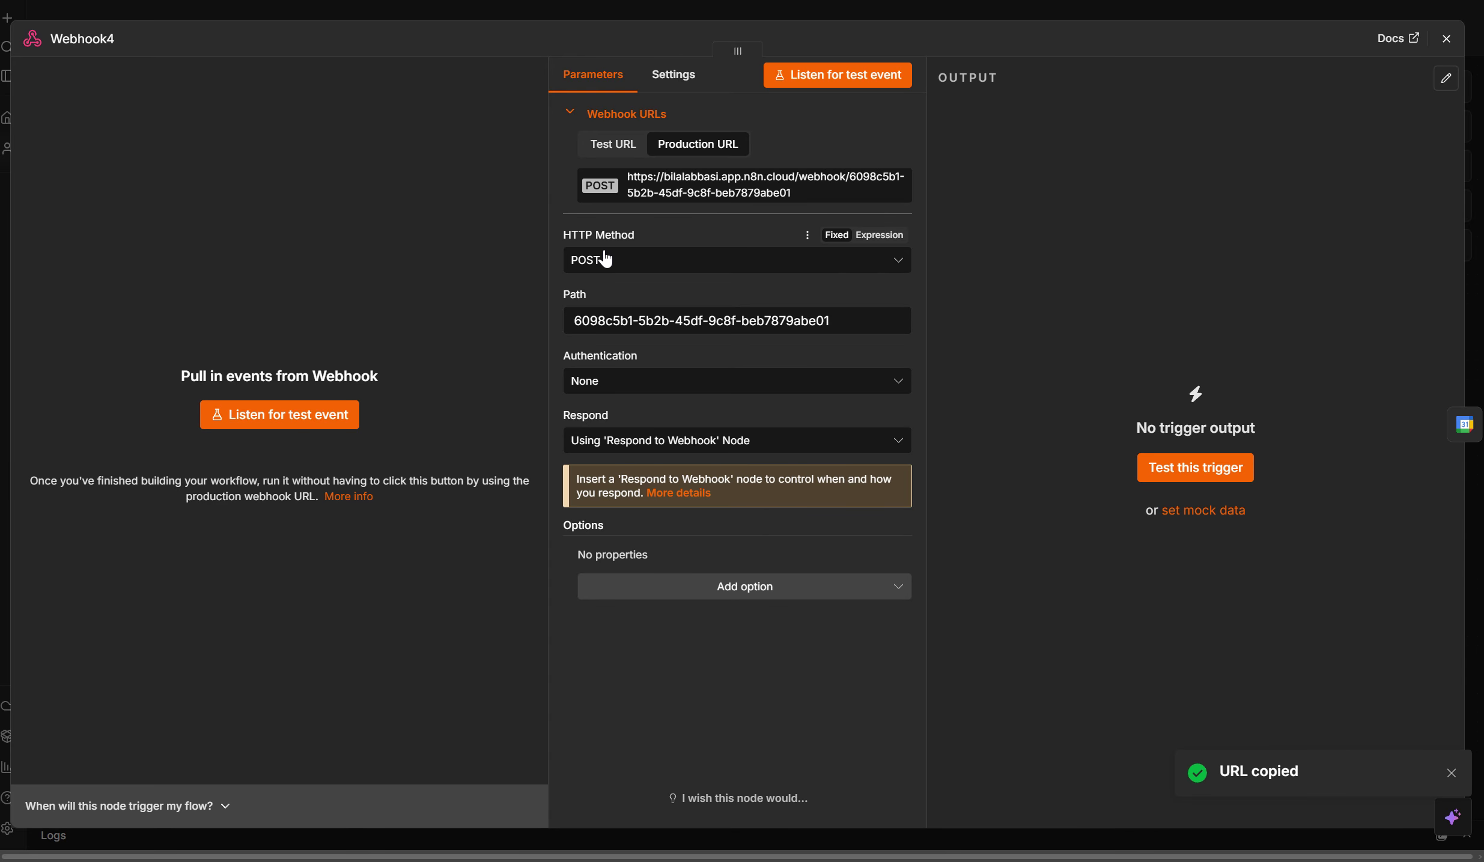
left_click(1445, 39)
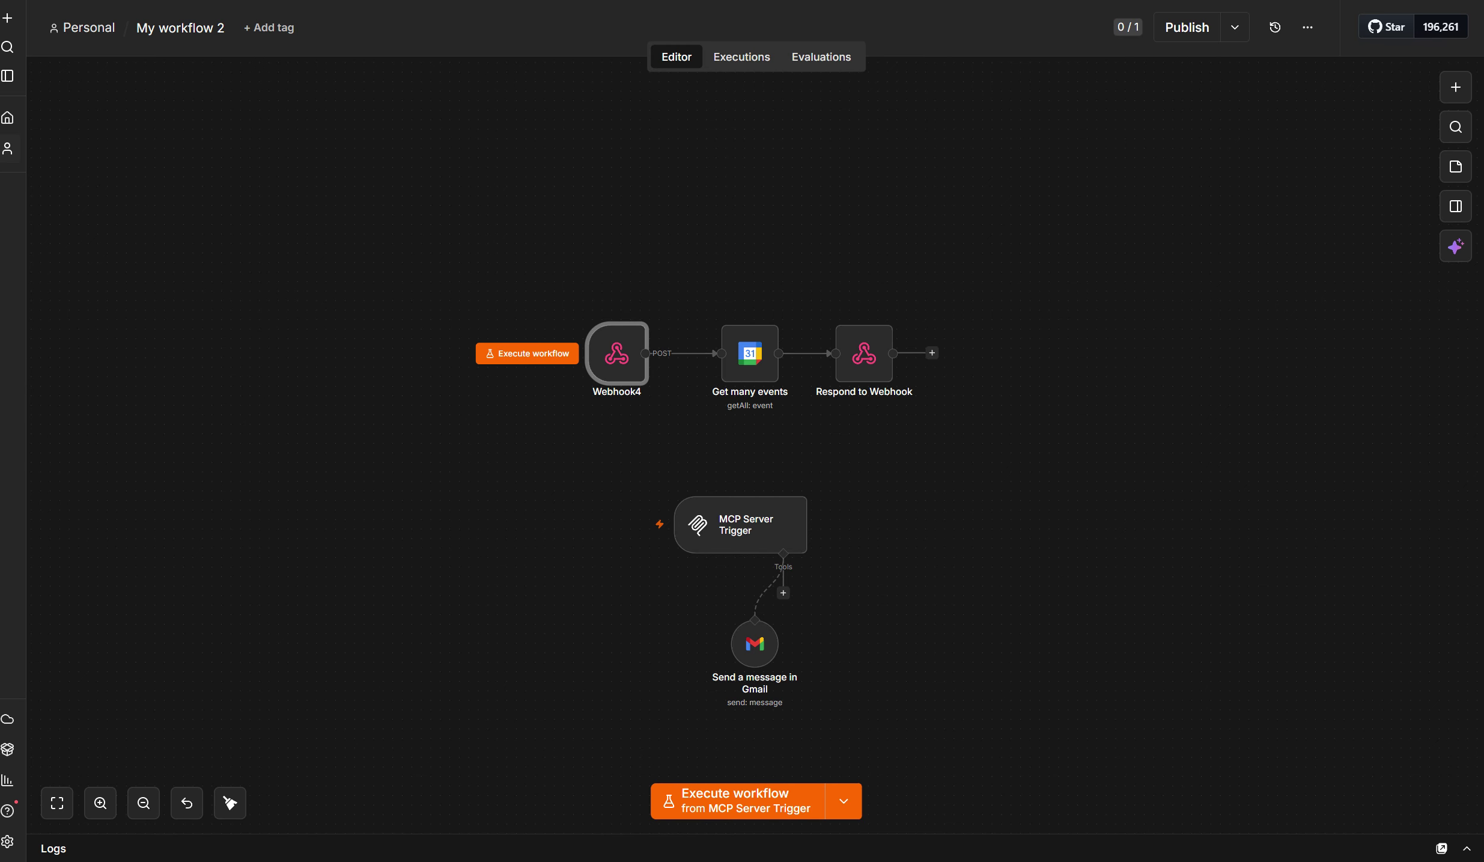
Switch back to Vapi and recheck the get_available_slots settings, including its Server URL.
key("alt+Tab")
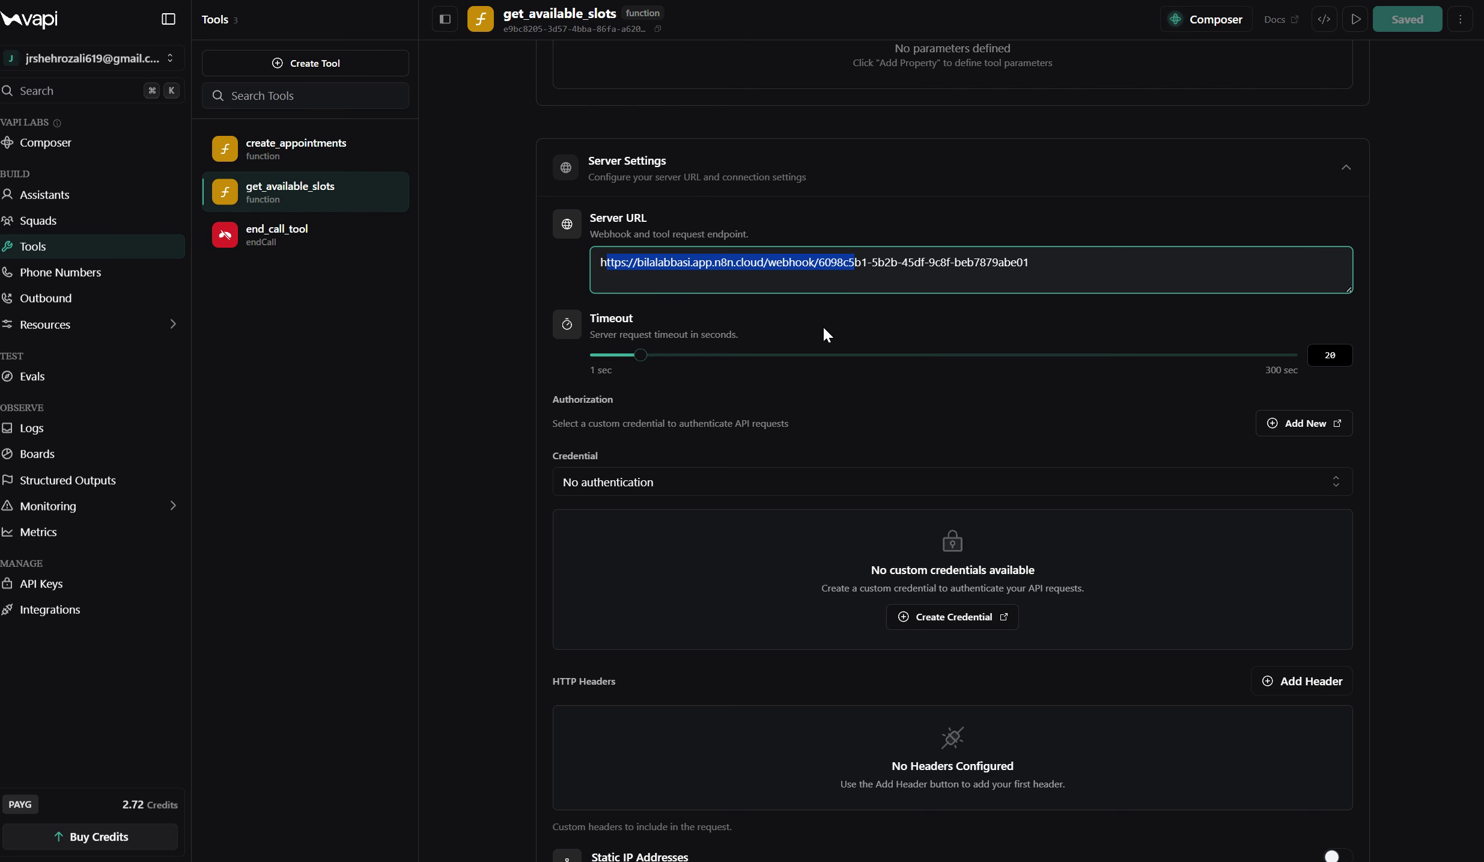
left_click(782, 264)
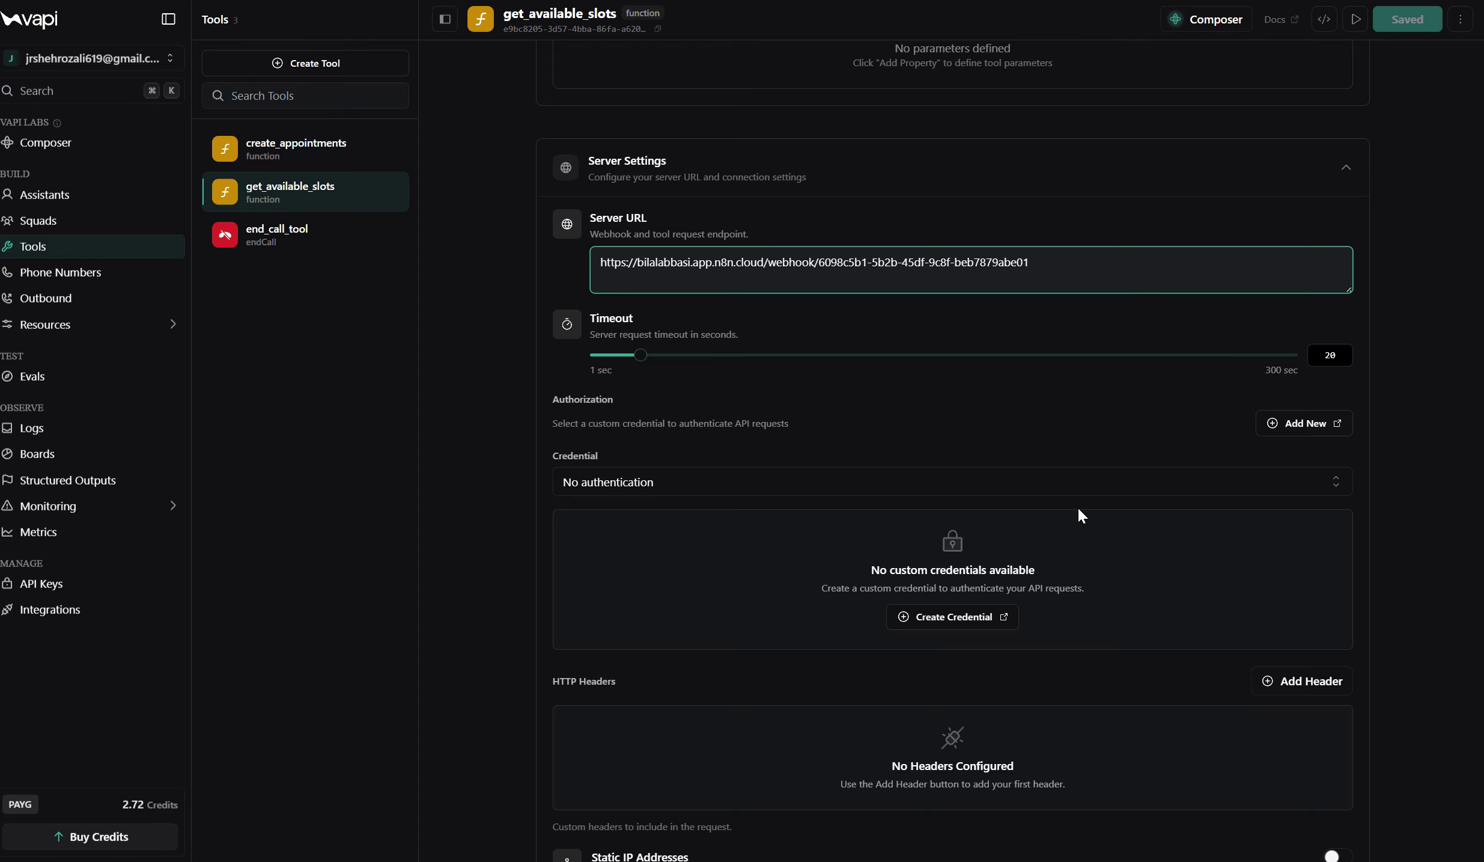
scroll(1077, 508, "up", 6)
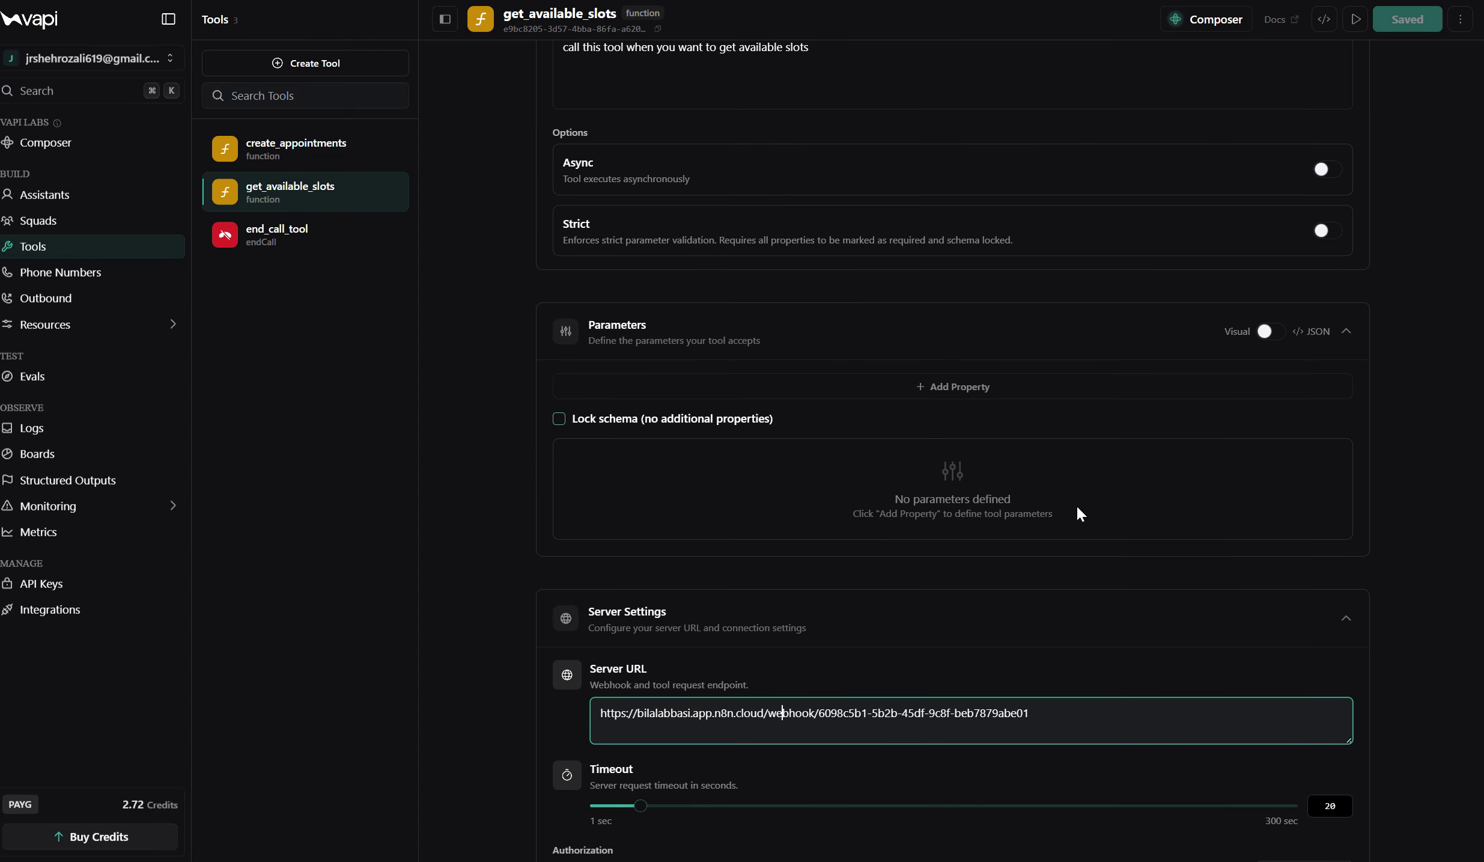
scroll(1076, 511, "up", 3)
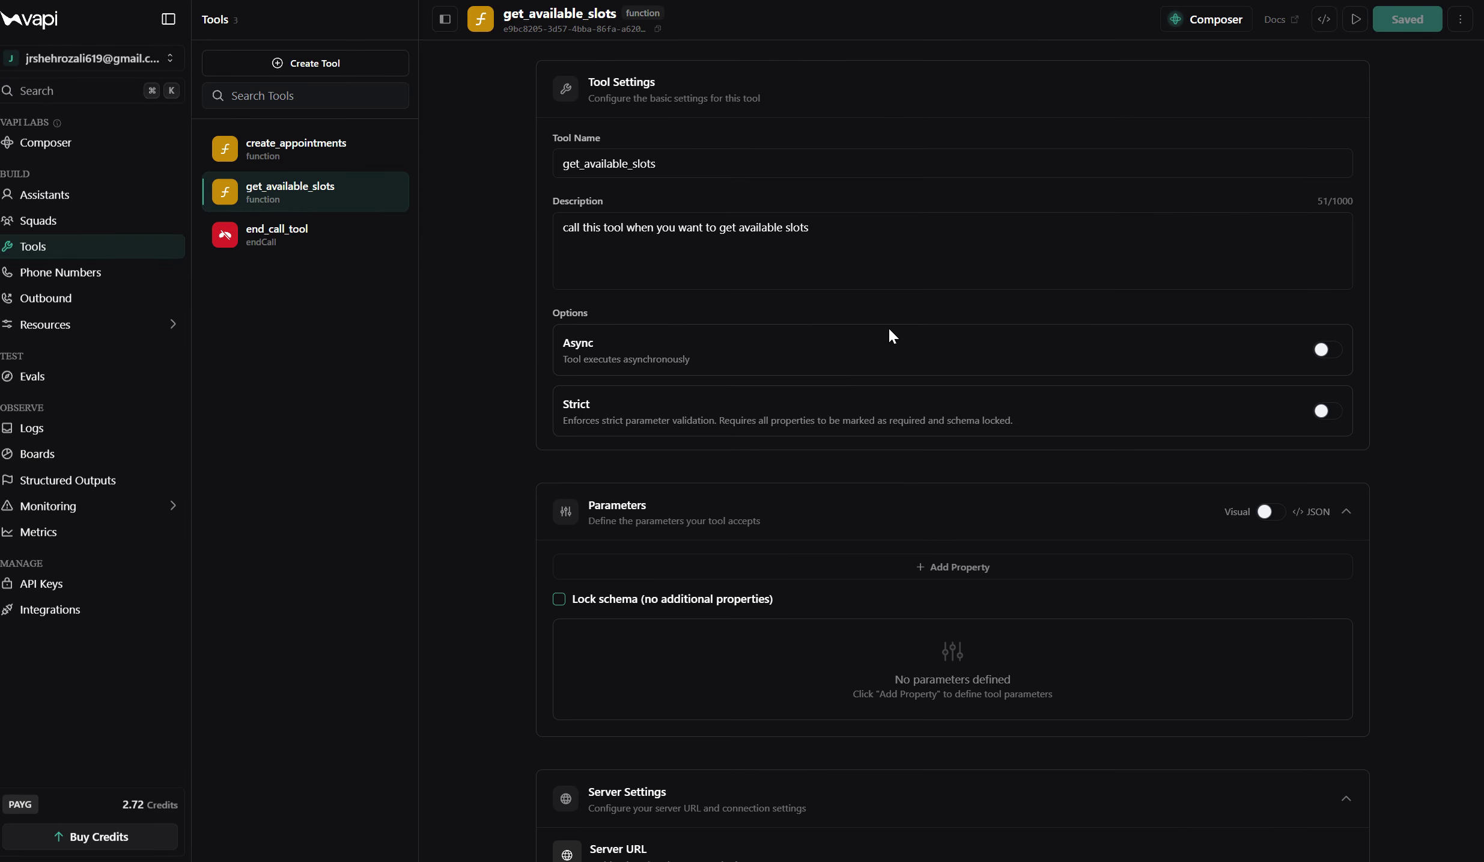
scroll(888, 328, "down", 5)
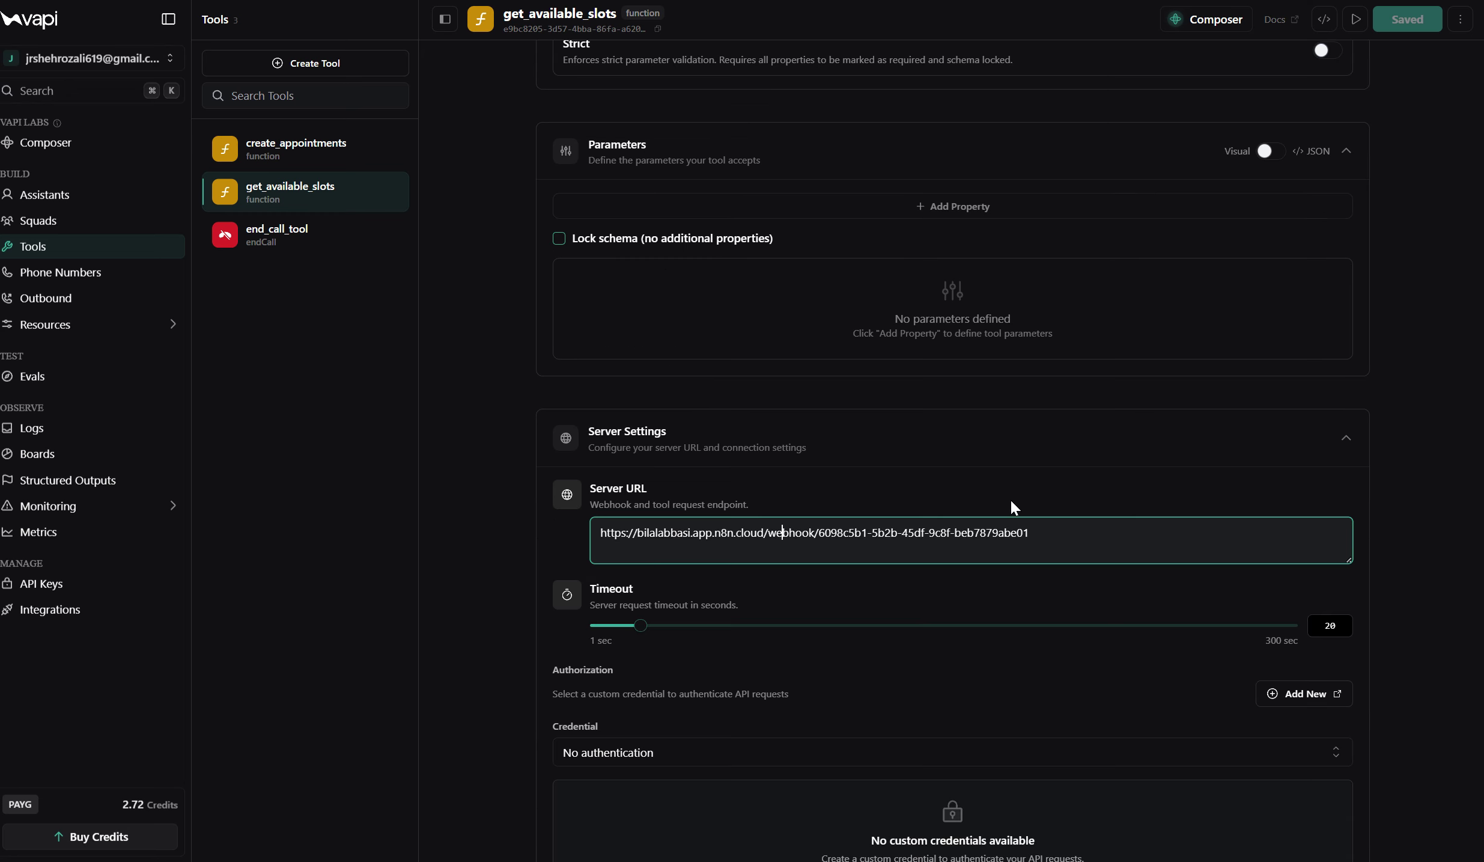
left_click_drag(603, 536, 1021, 532)
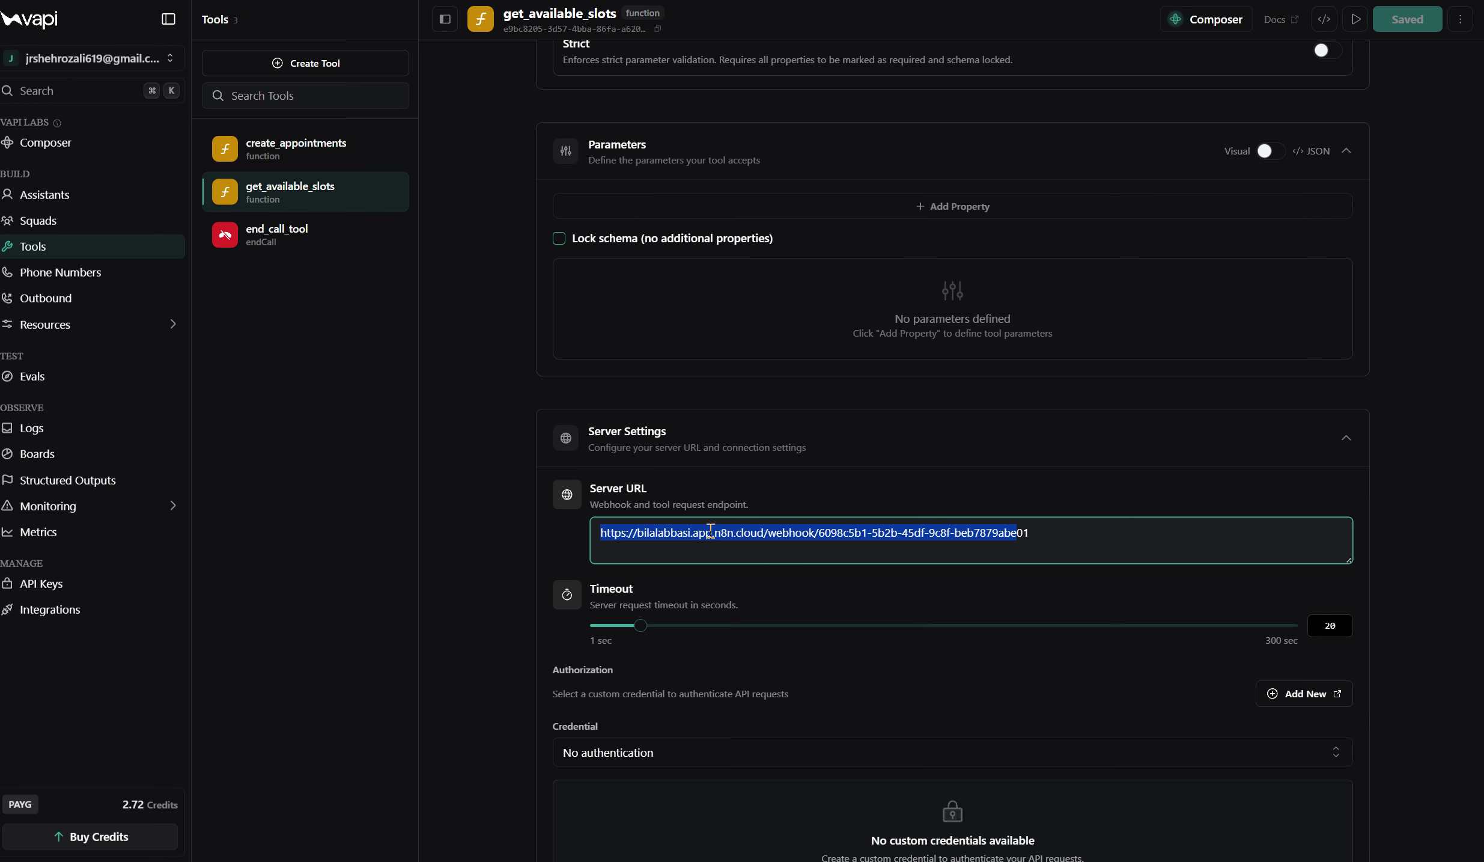
scroll(710, 531, "down", 5)
Switch to the n8n workflow and examine the After expression in the Get many events calendar node.
left_click(1172, 6)
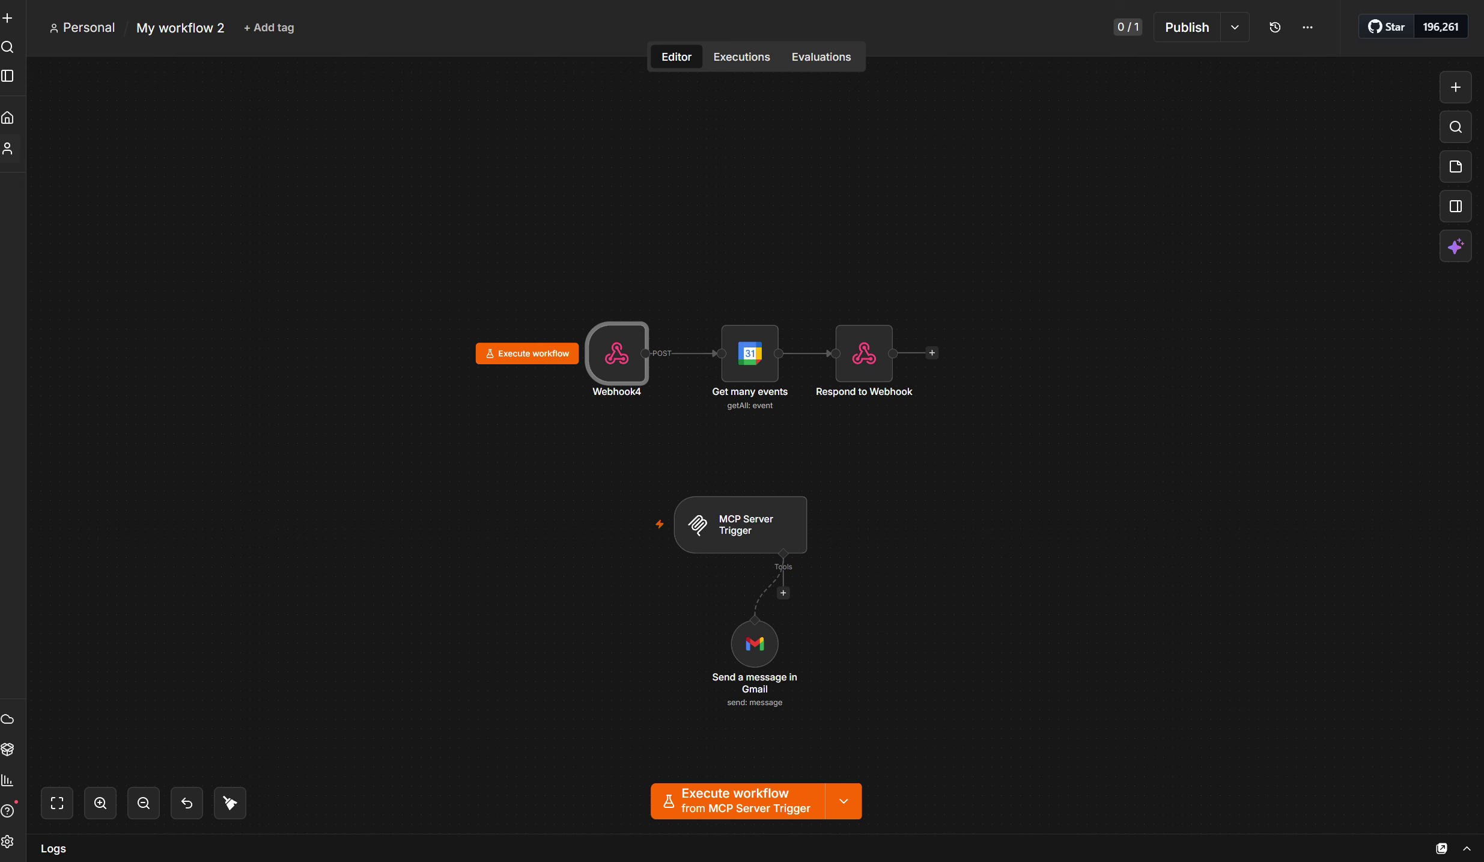
double_click(741, 353)
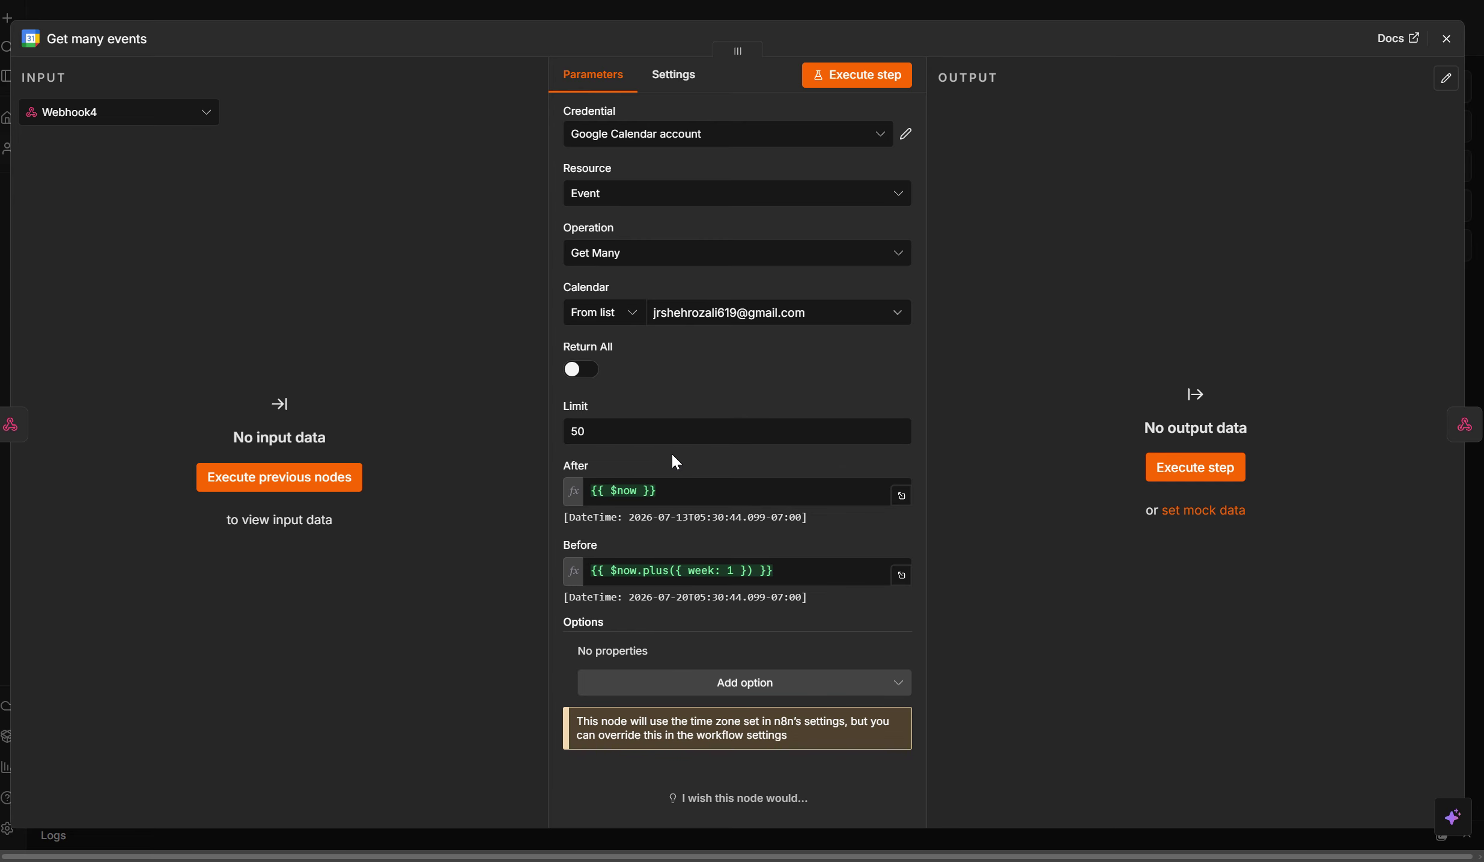
left_click(701, 494)
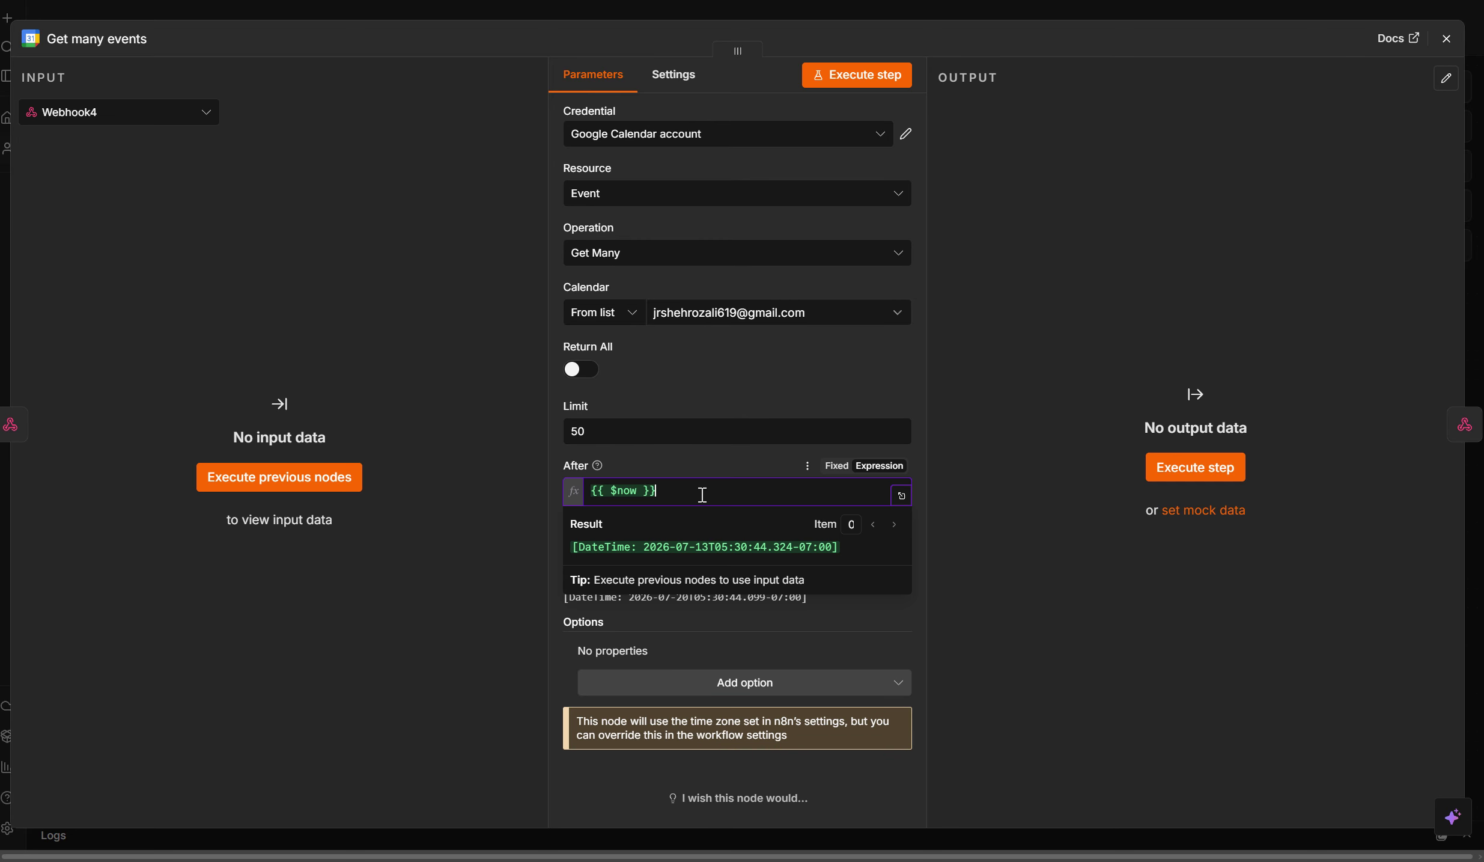
key("Escape")
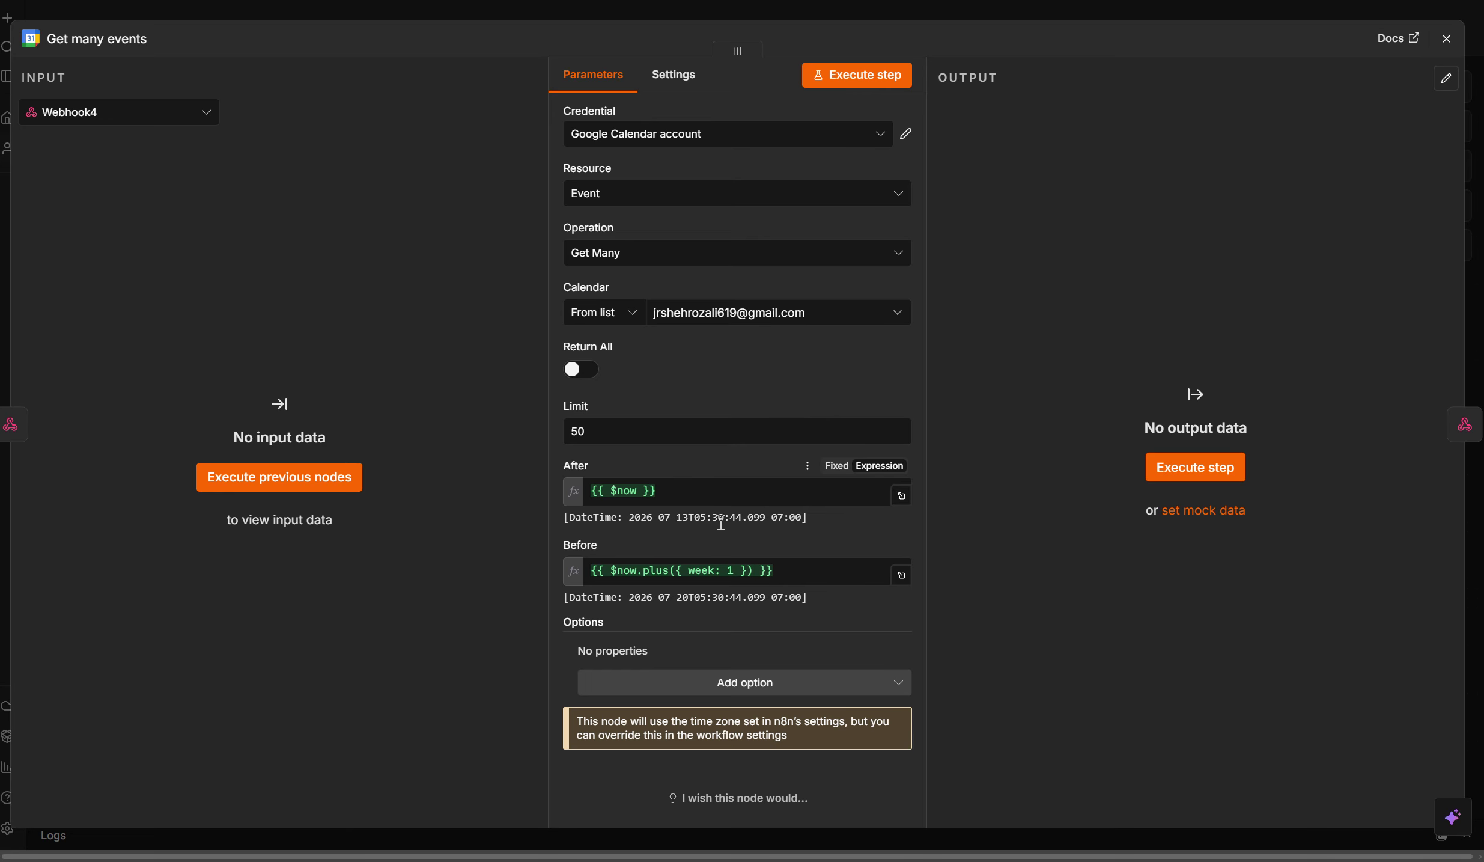
left_click(679, 489)
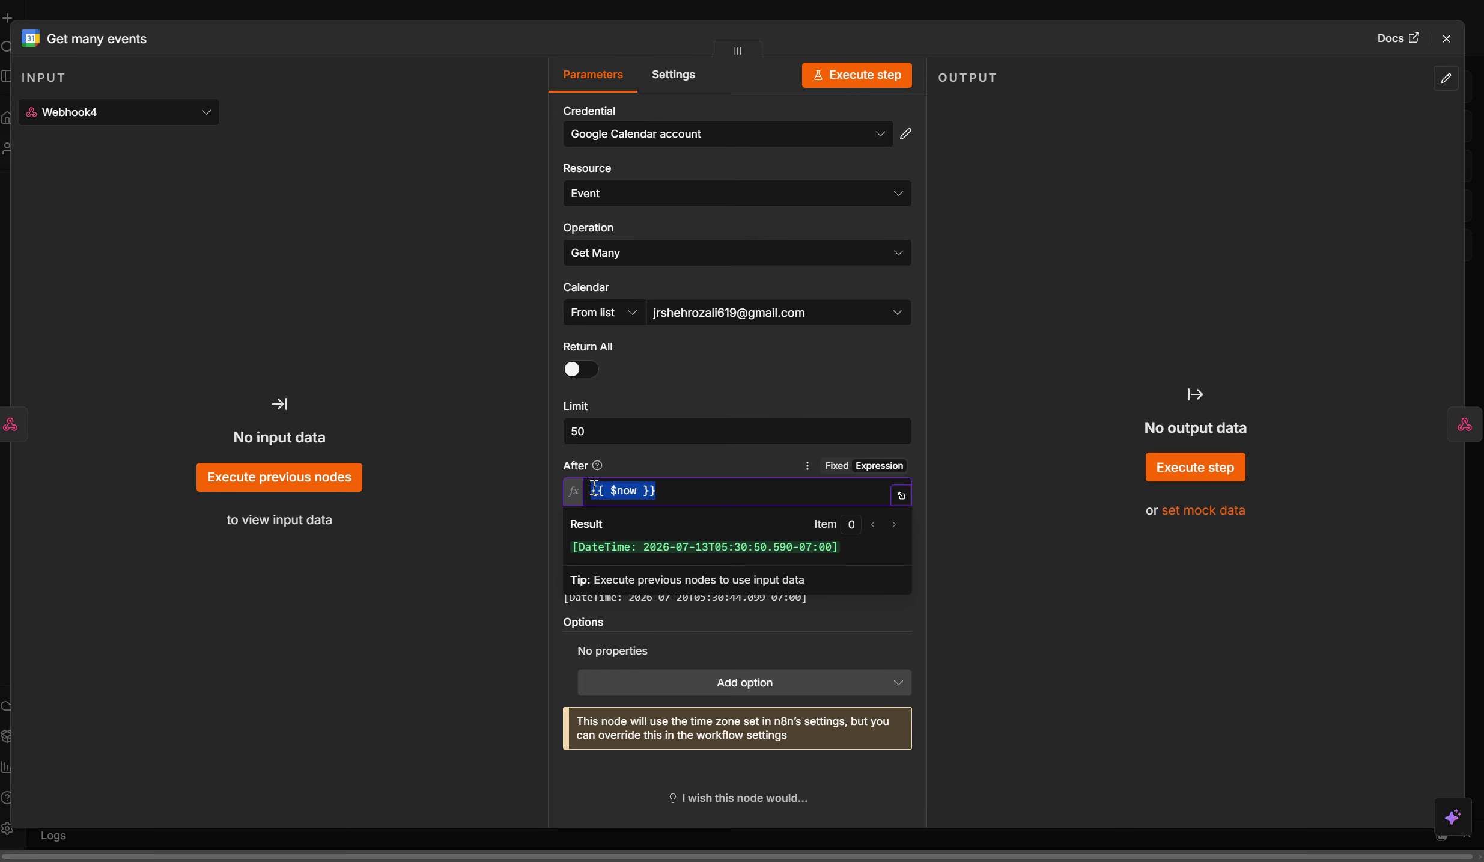
Examine the After and Before expressions in the Get many events calendar node, and close the node.
key("Escape")
left_click_drag(685, 495, 586, 492)
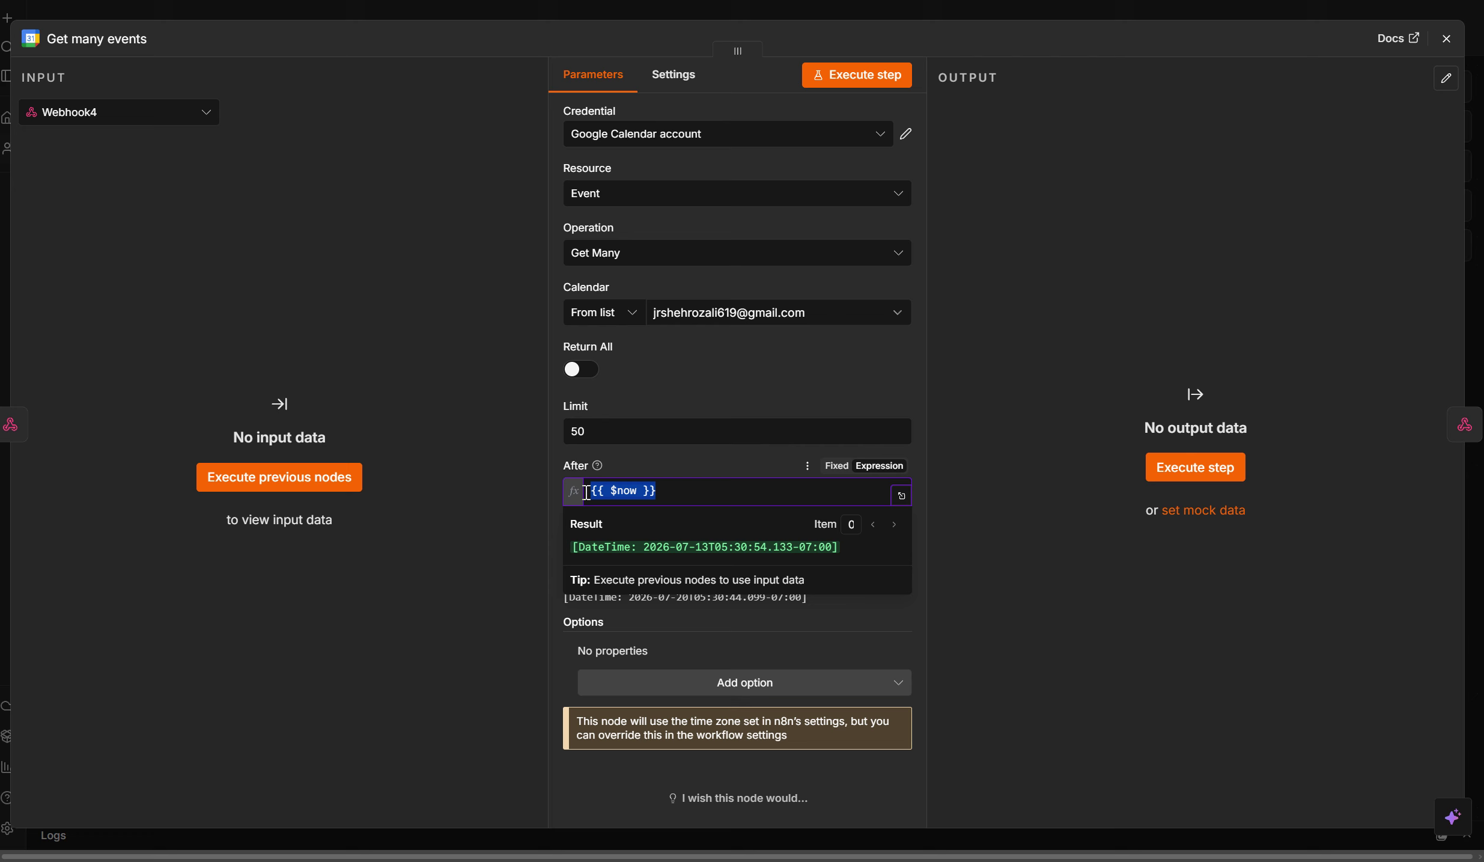
left_click(1117, 320)
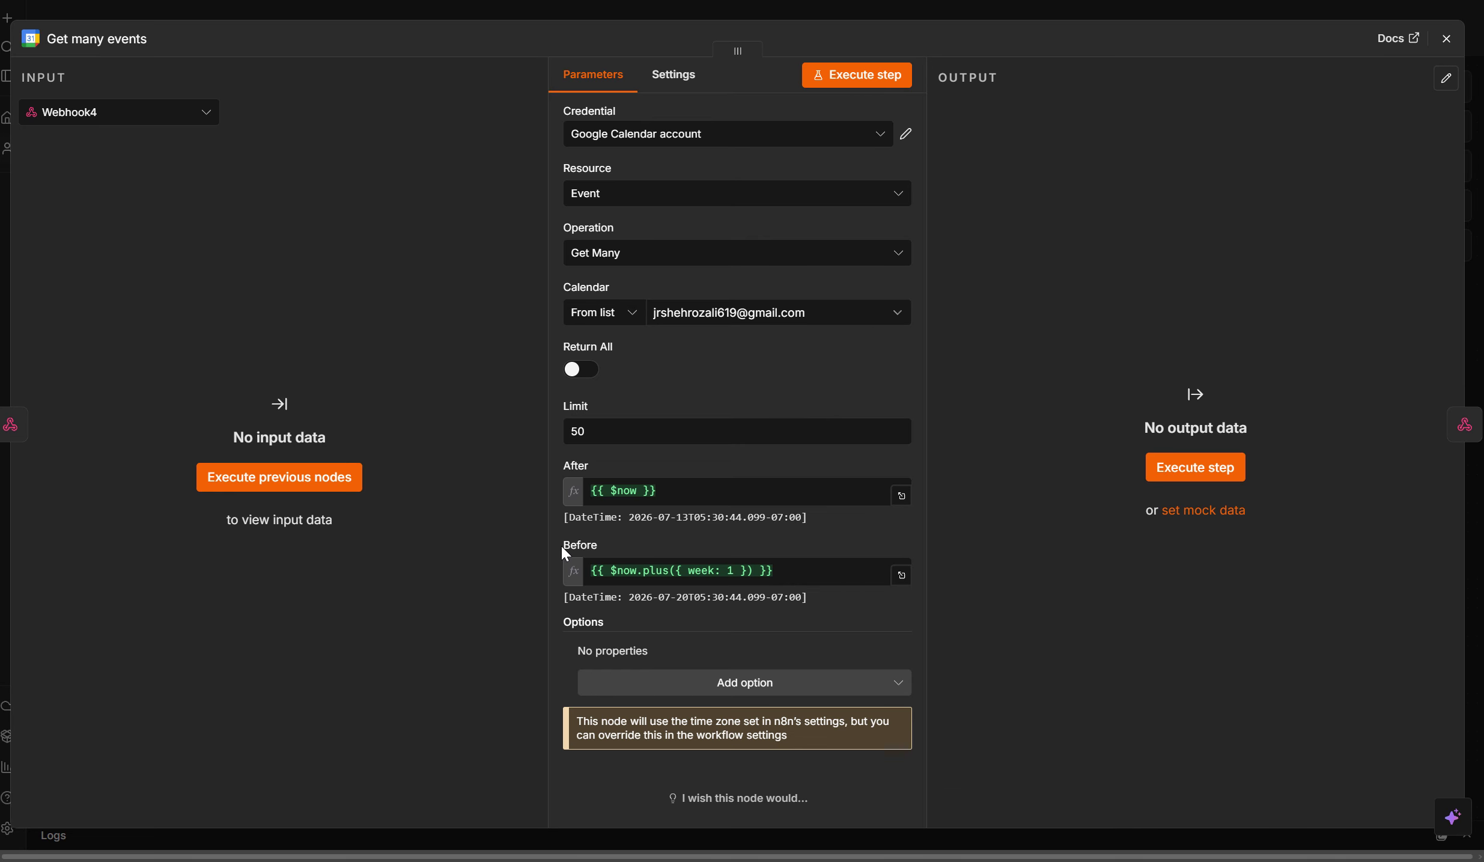
left_click_drag(814, 576, 585, 569)
left_click(1042, 301)
left_click_drag(815, 571, 583, 565)
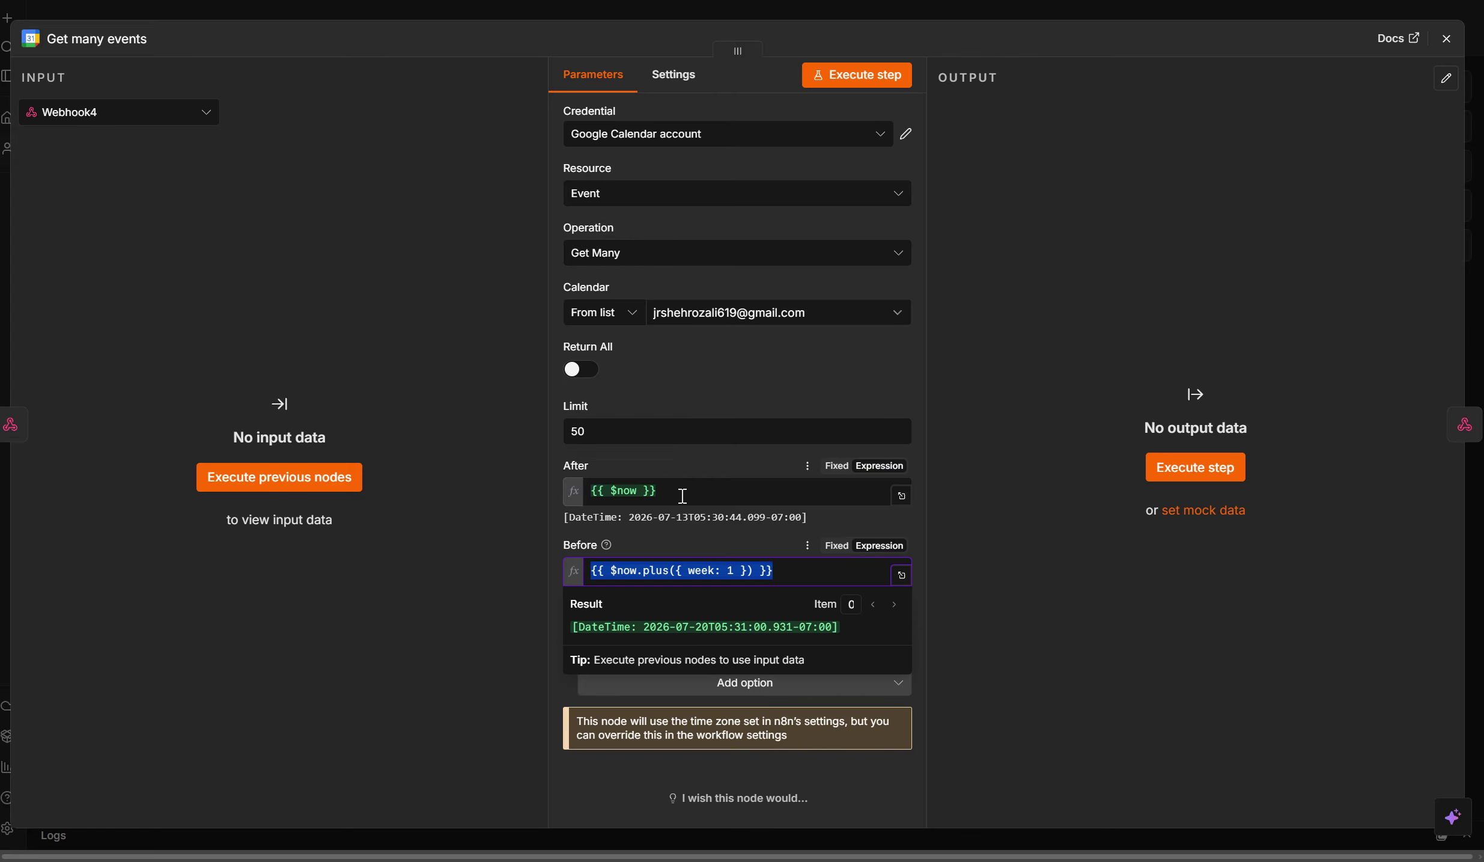
left_click_drag(678, 491, 602, 491)
left_click(1446, 38)
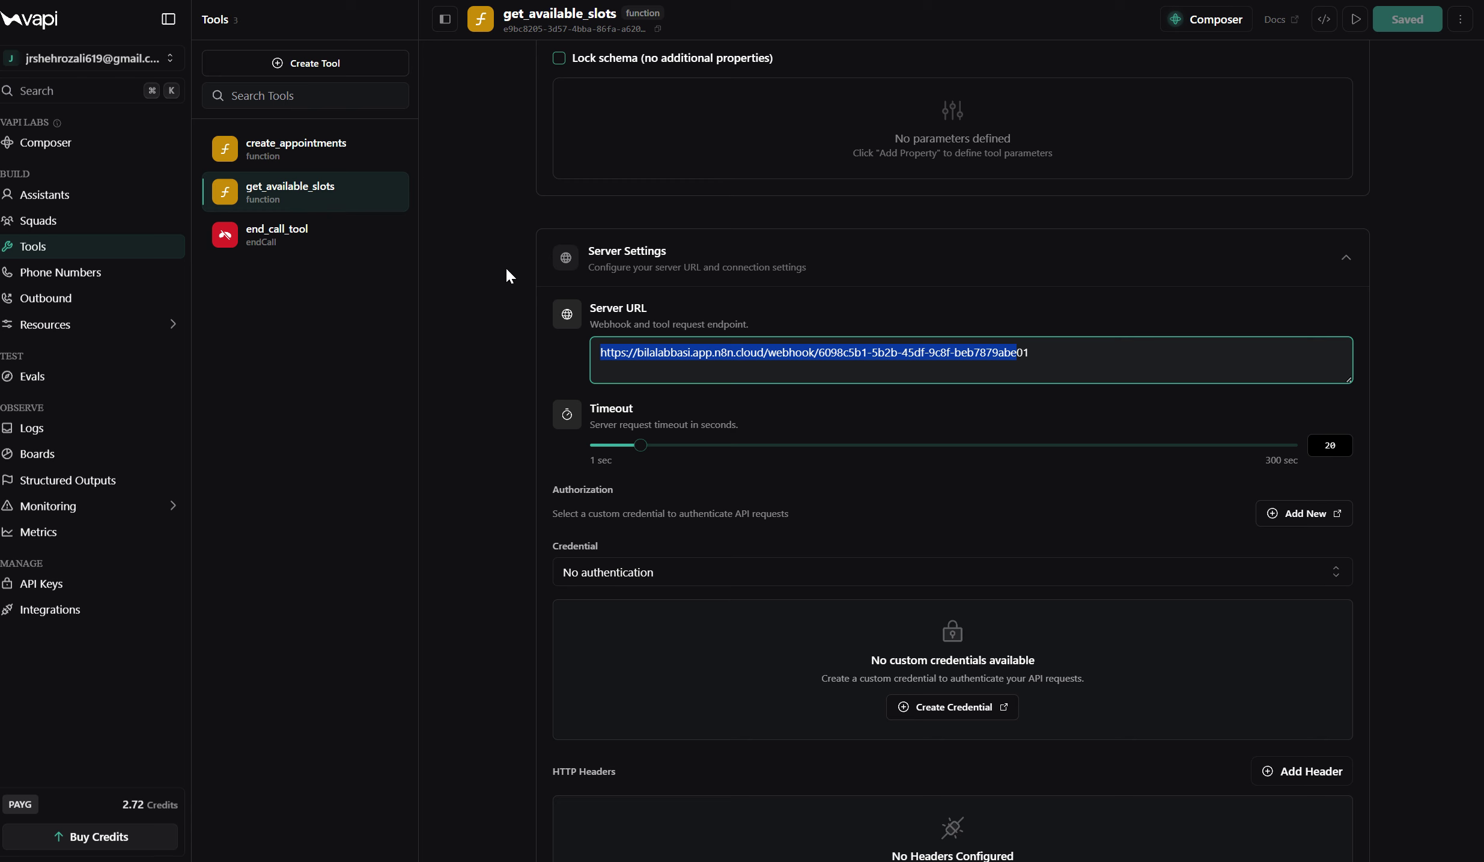
Switch to Vapi, open the create_appointments tool, and examine its name, description and parameters.
left_click(539, 218)
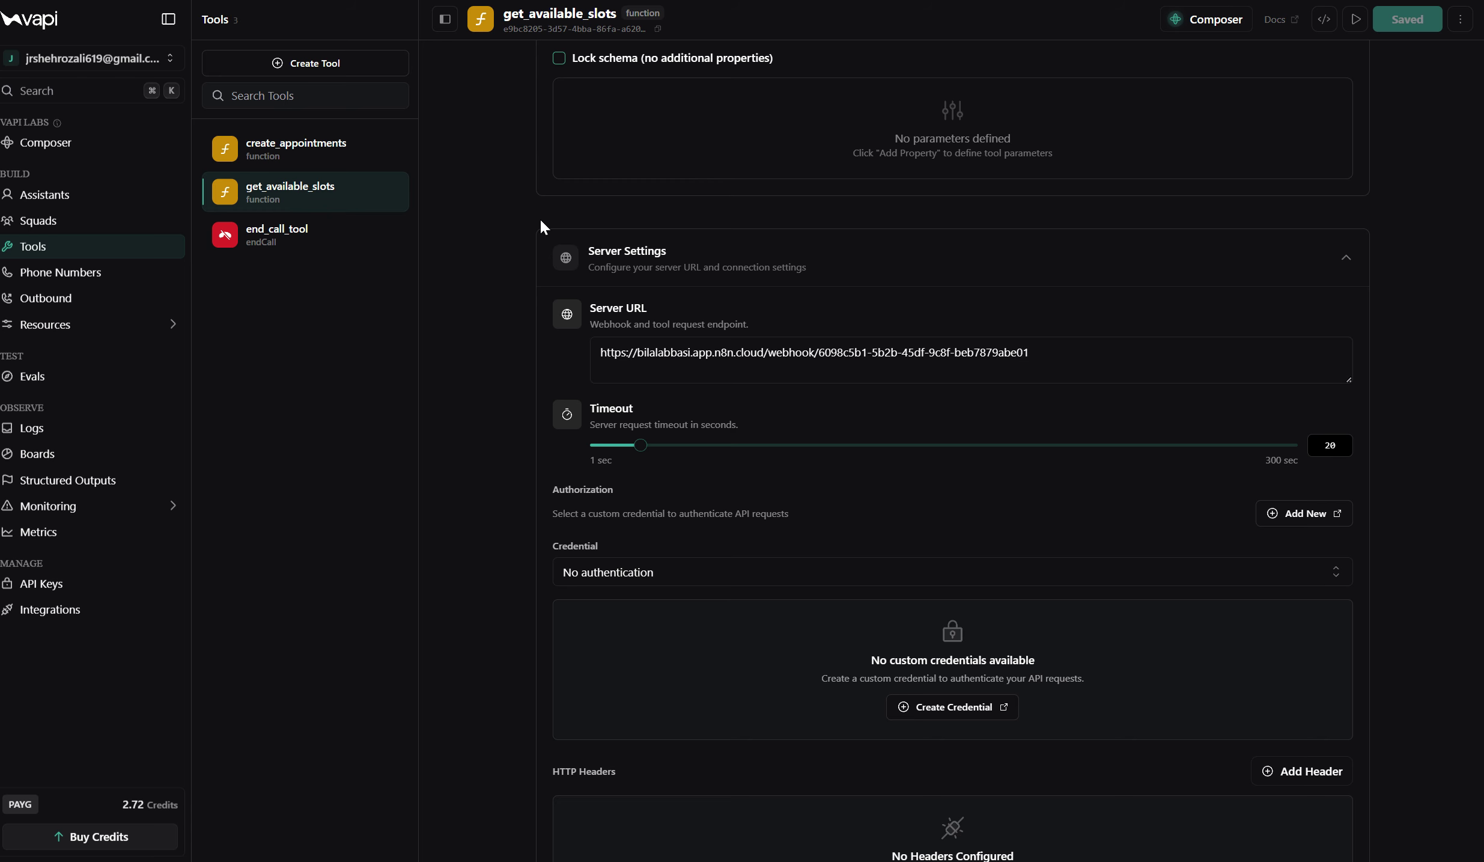
left_click(318, 153)
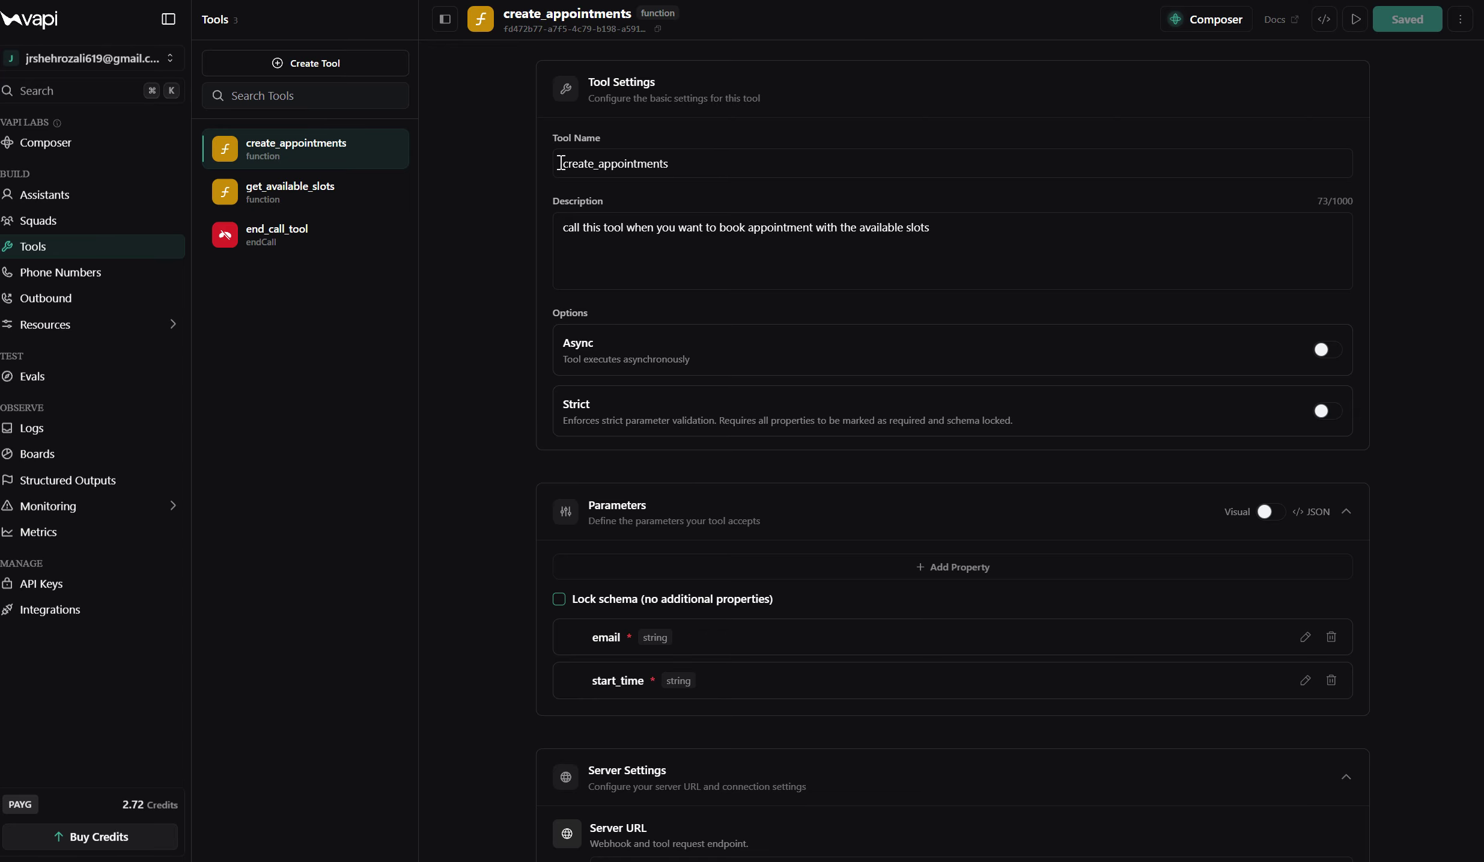
left_click_drag(562, 163, 682, 164)
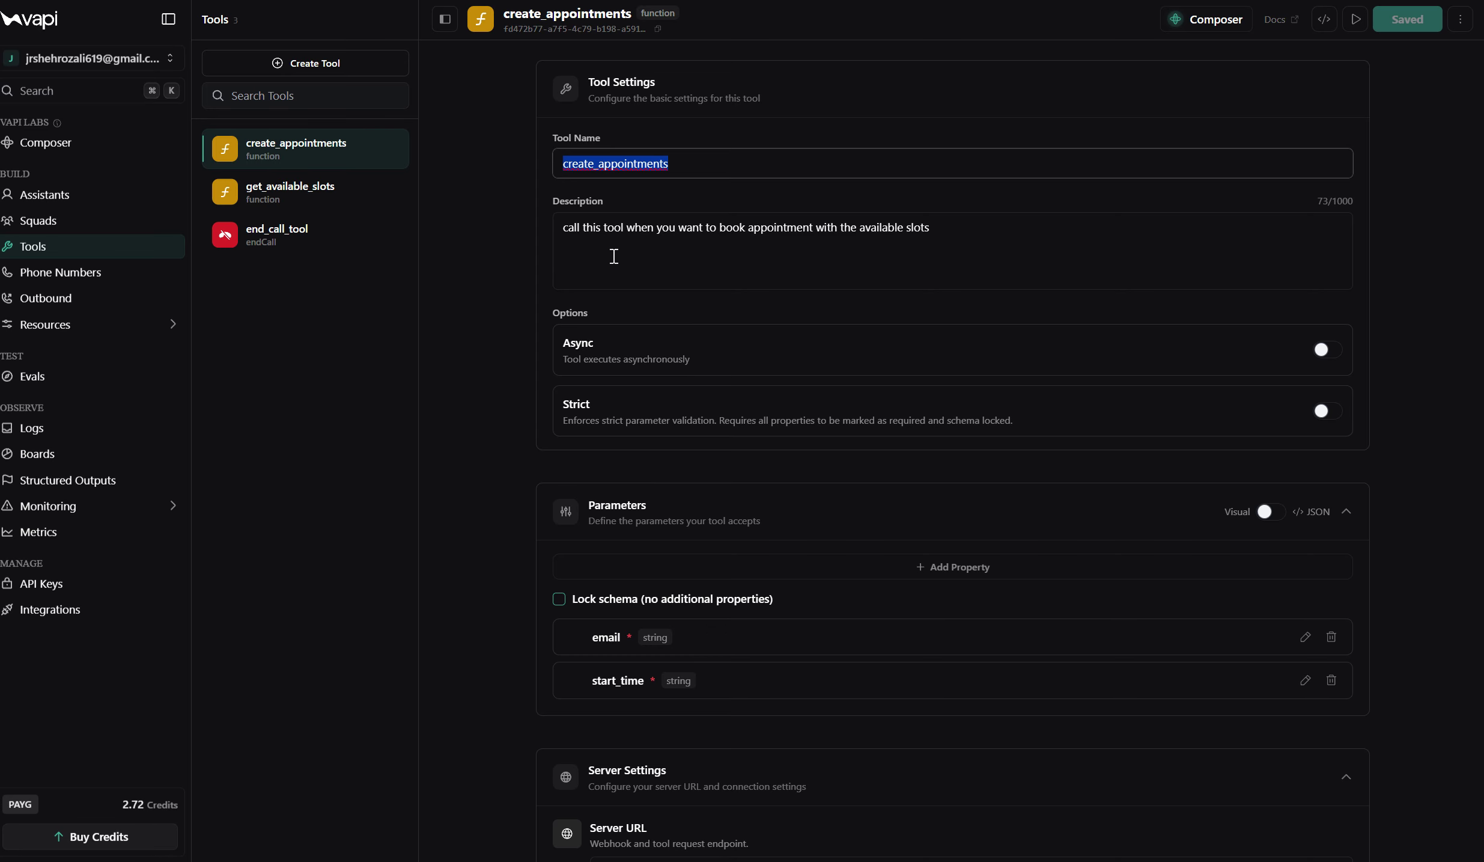
left_click_drag(555, 226, 1057, 229)
scroll(898, 288, "down", 5)
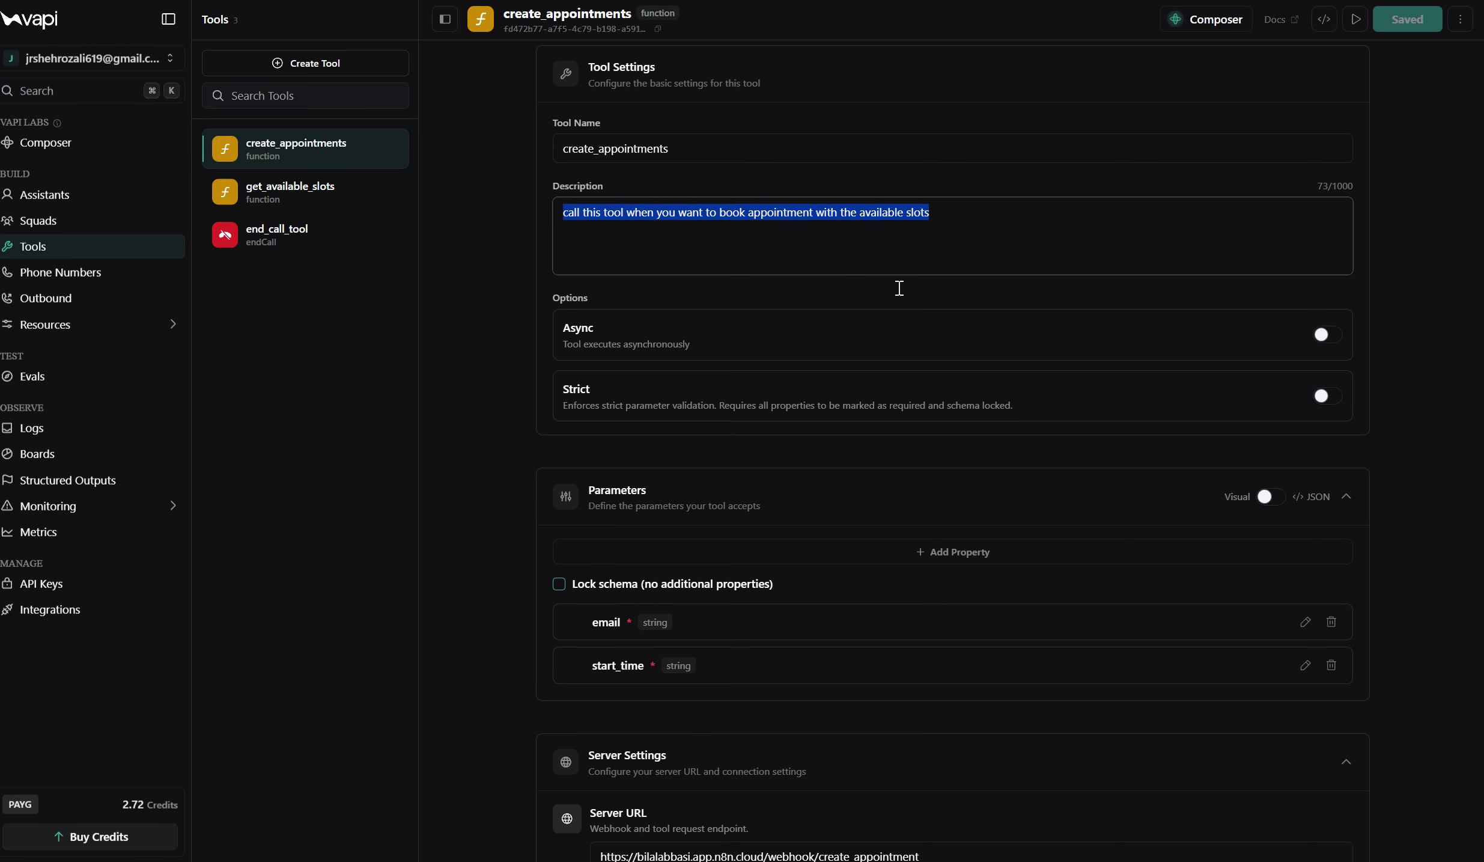
scroll(641, 349, "up", 2)
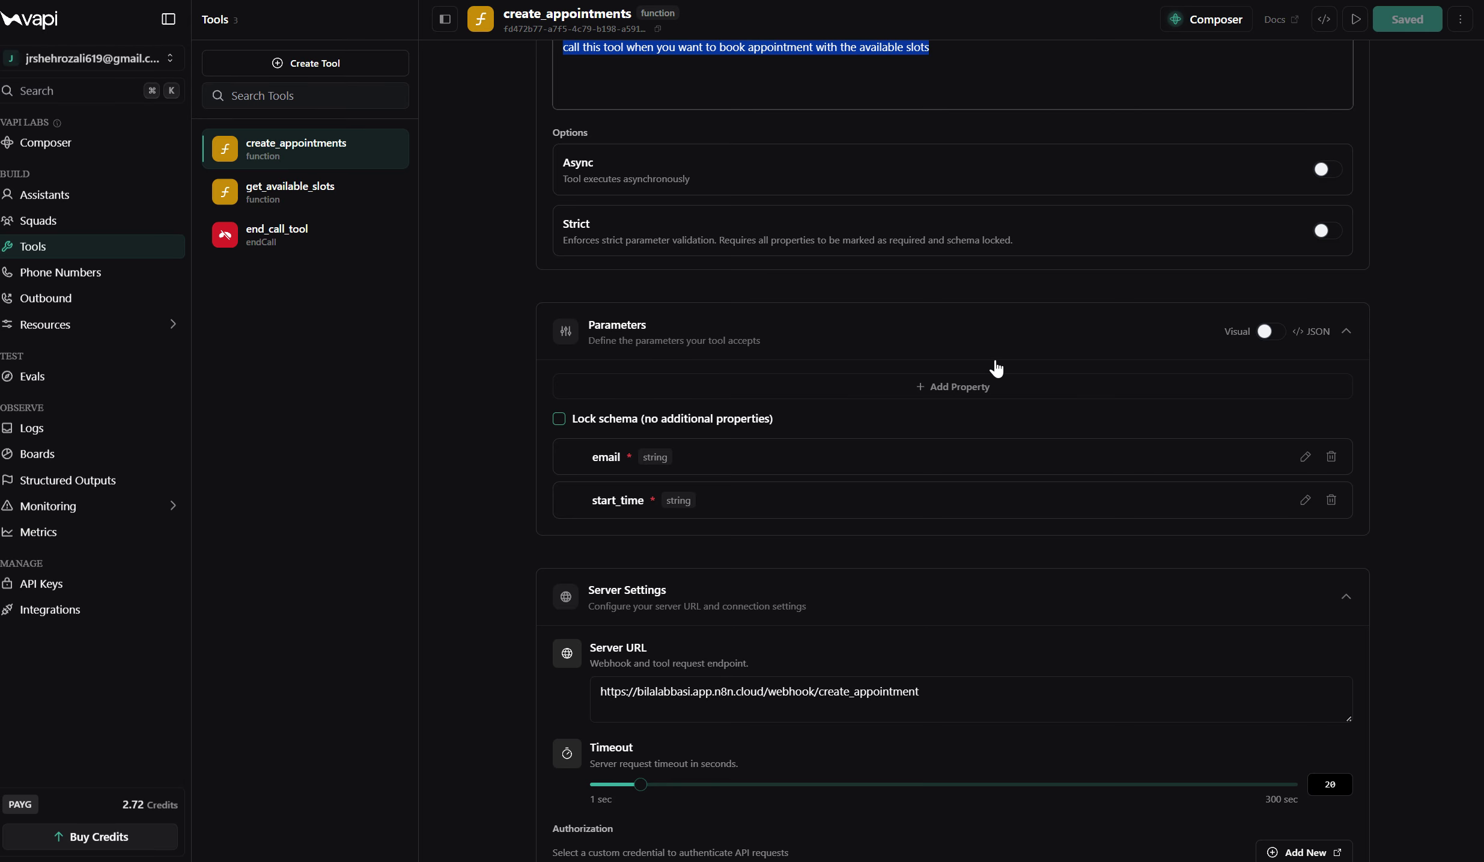
scroll(731, 332, "up", 3)
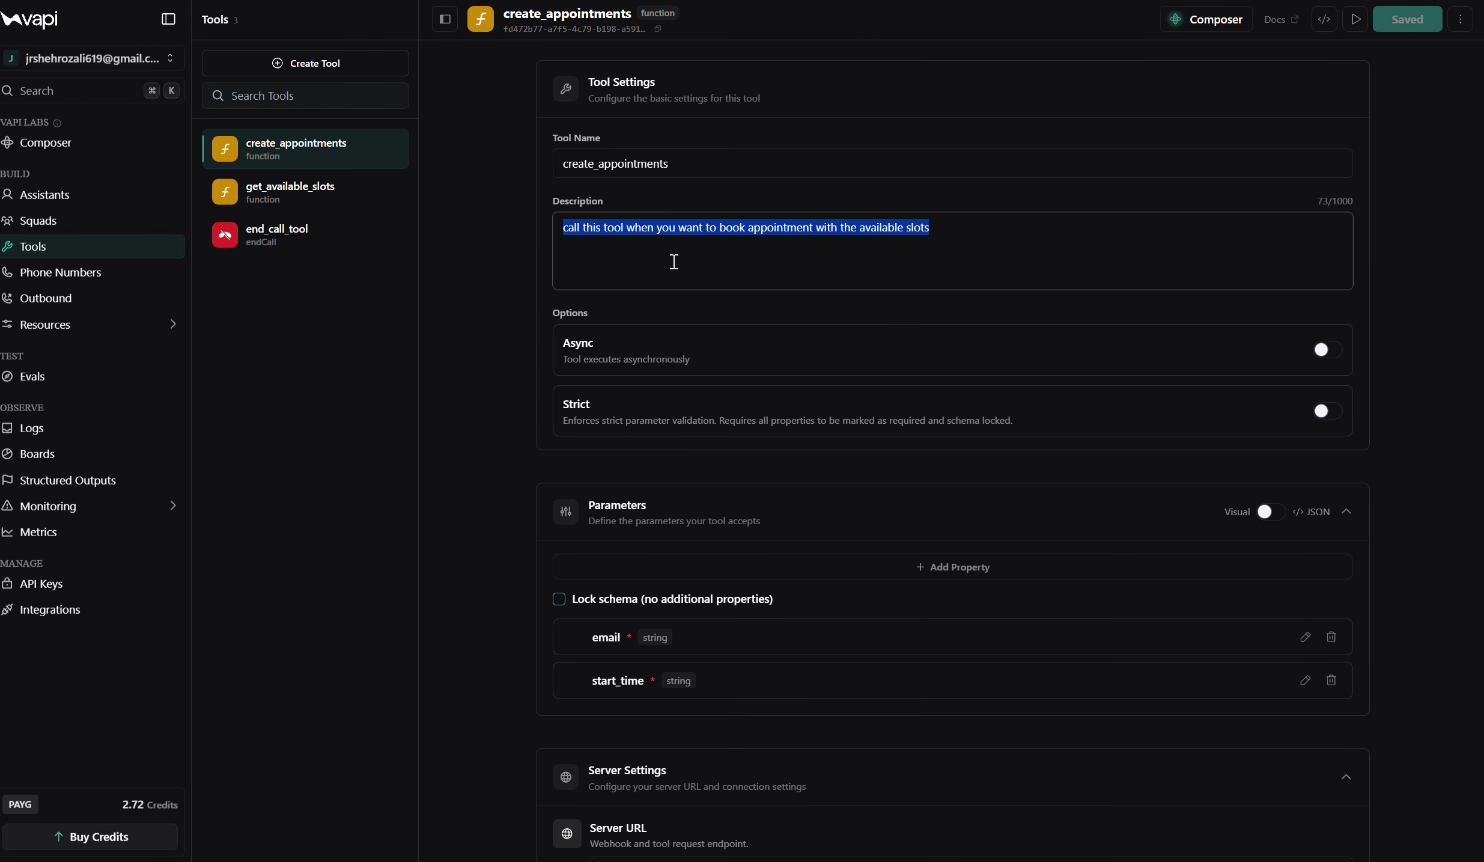
scroll(736, 331, "down", 3)
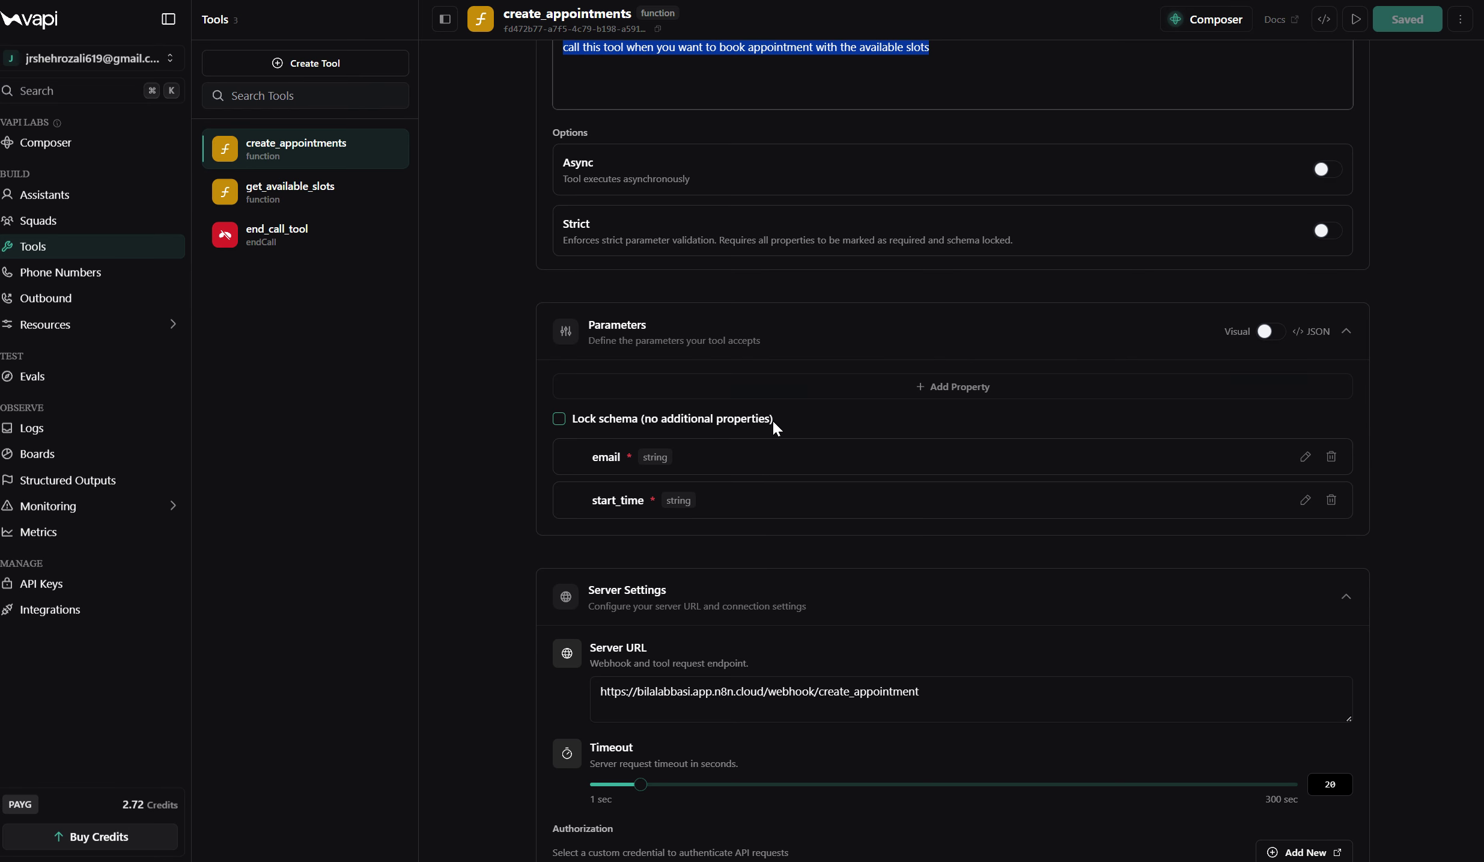
Examine the name, type and description fields for a new create_appointments property, and discard the blank property.
left_click(1344, 332)
left_click(1340, 332)
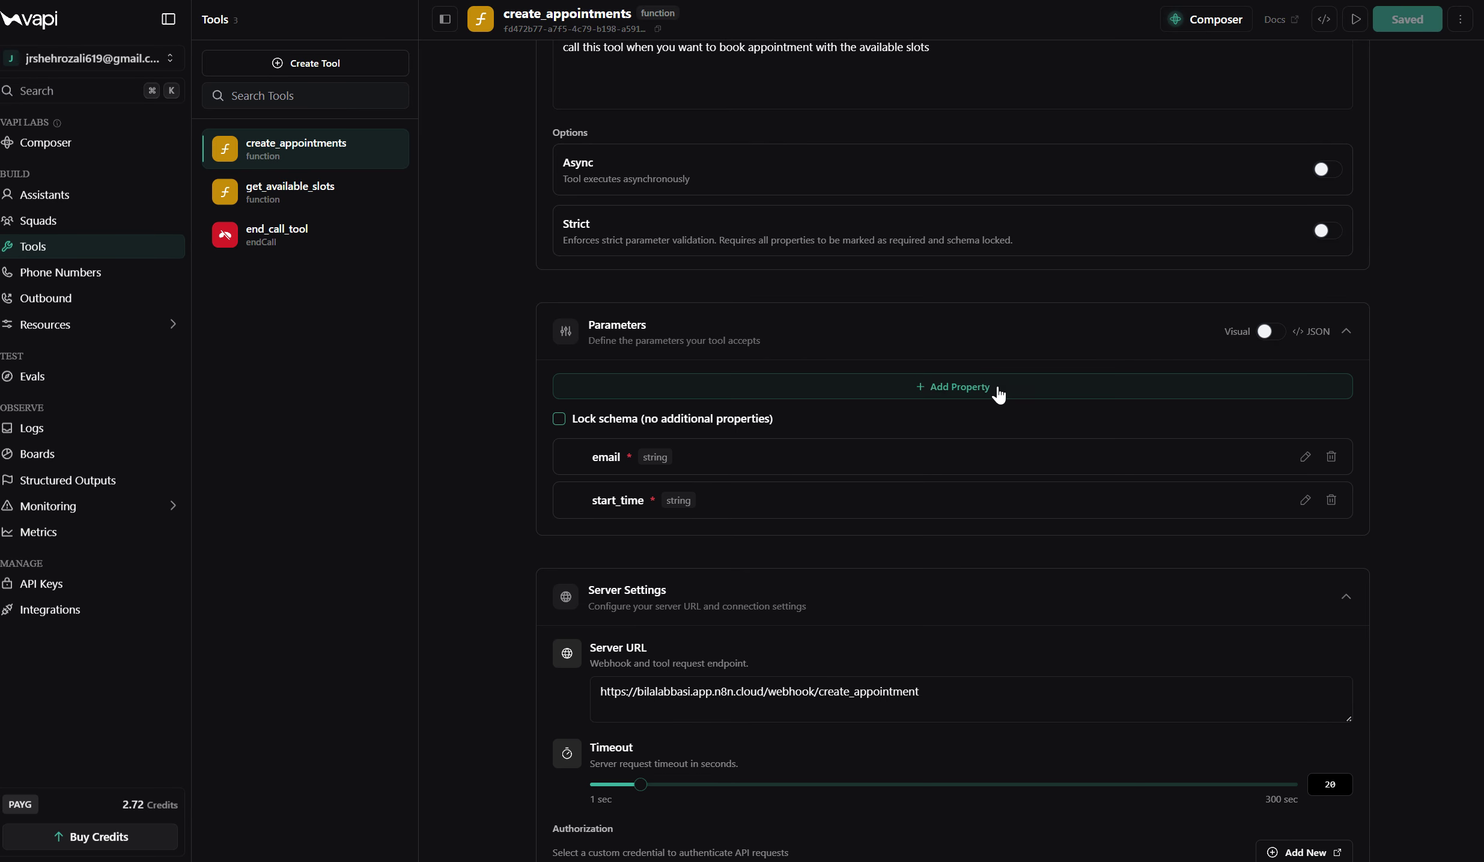
left_click(936, 388)
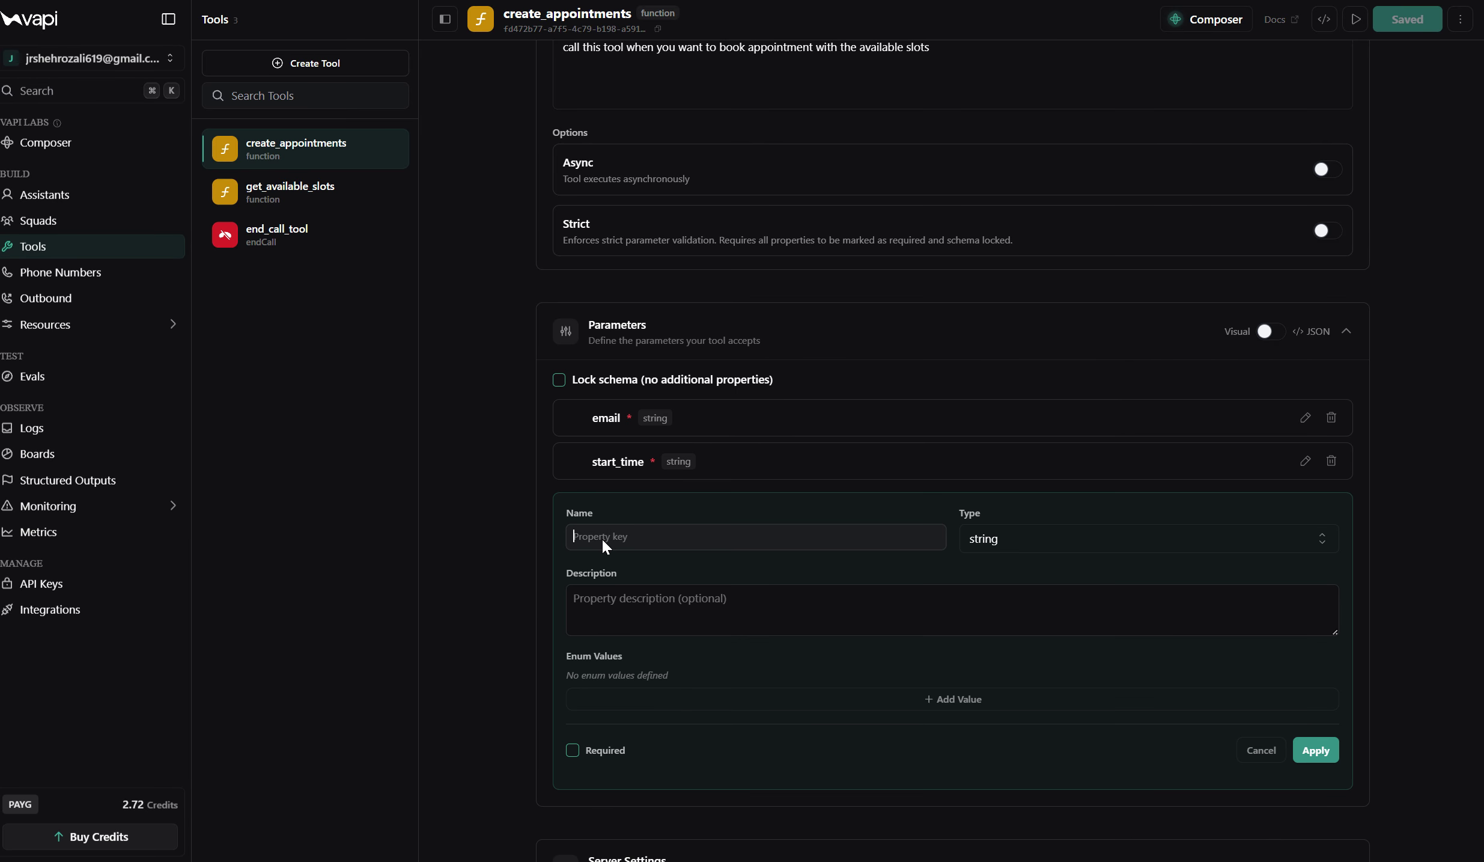
left_click(1068, 548)
left_click(706, 606)
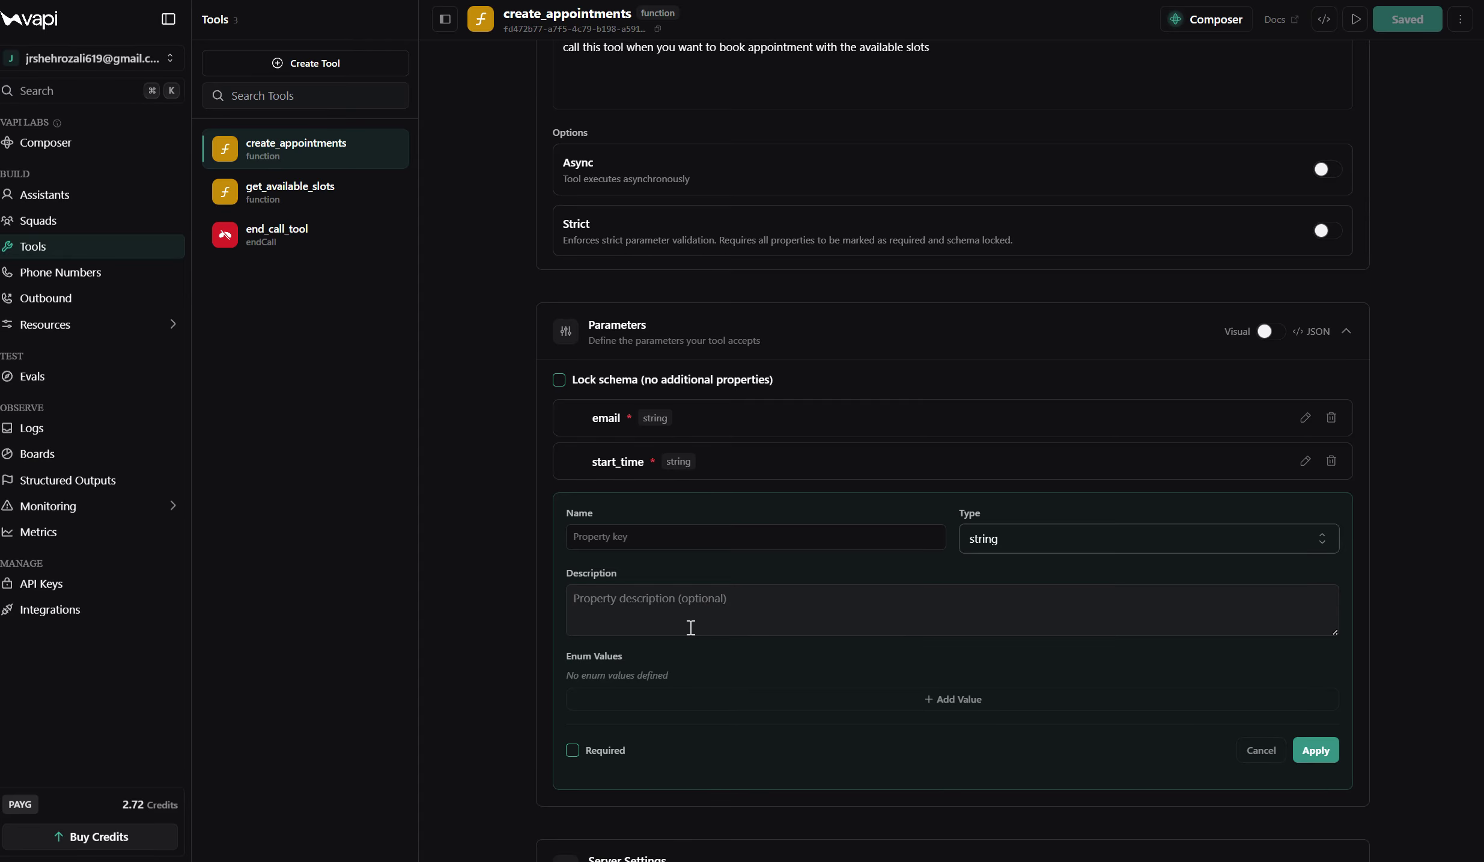
left_click(1264, 751)
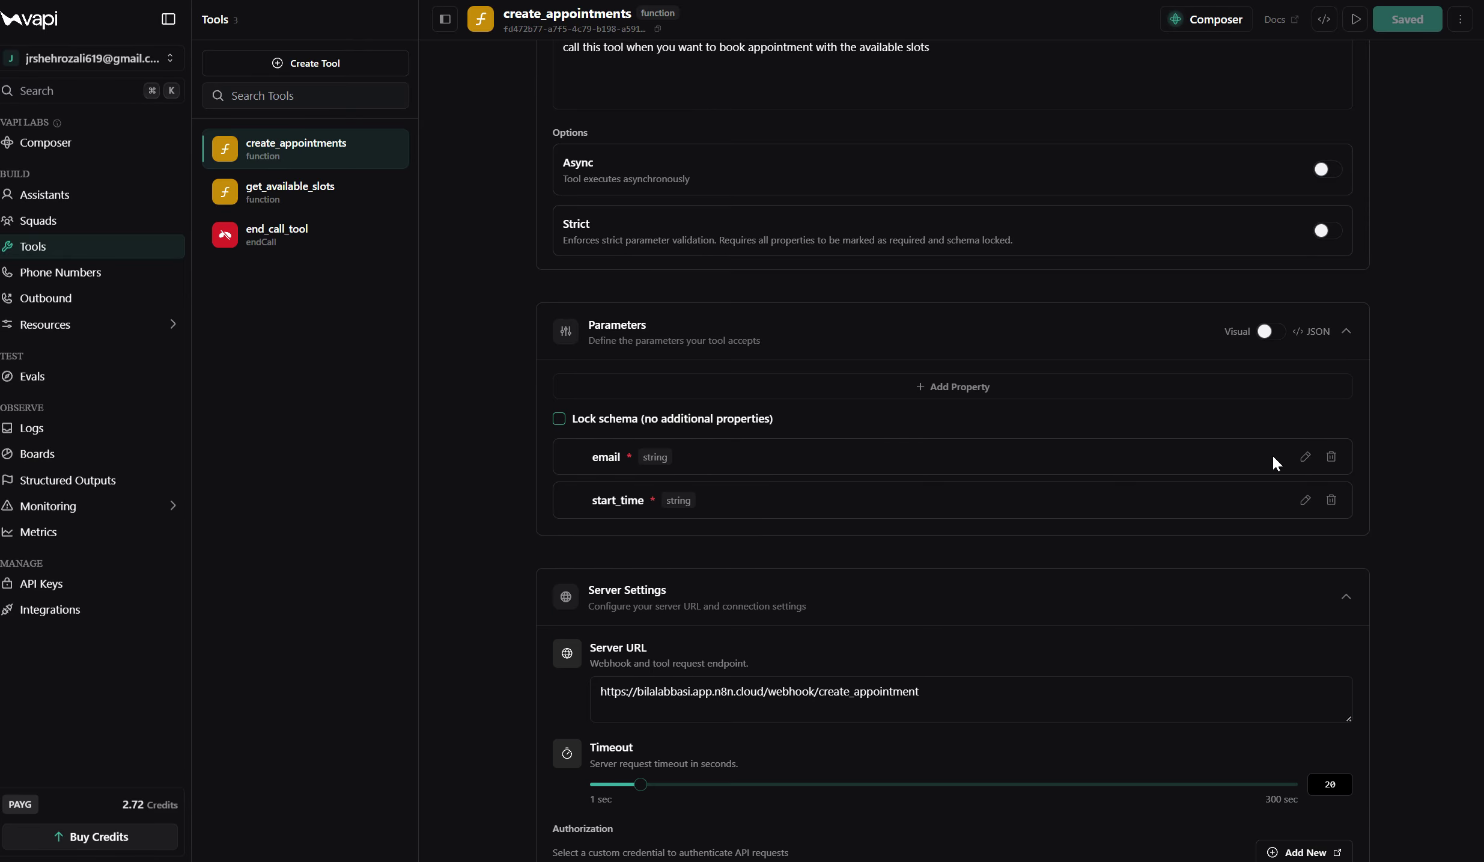
Open the email parameter of create_appointments and examine its name, description and Required setting.
left_click(1305, 456)
scroll(821, 382, "down", 1)
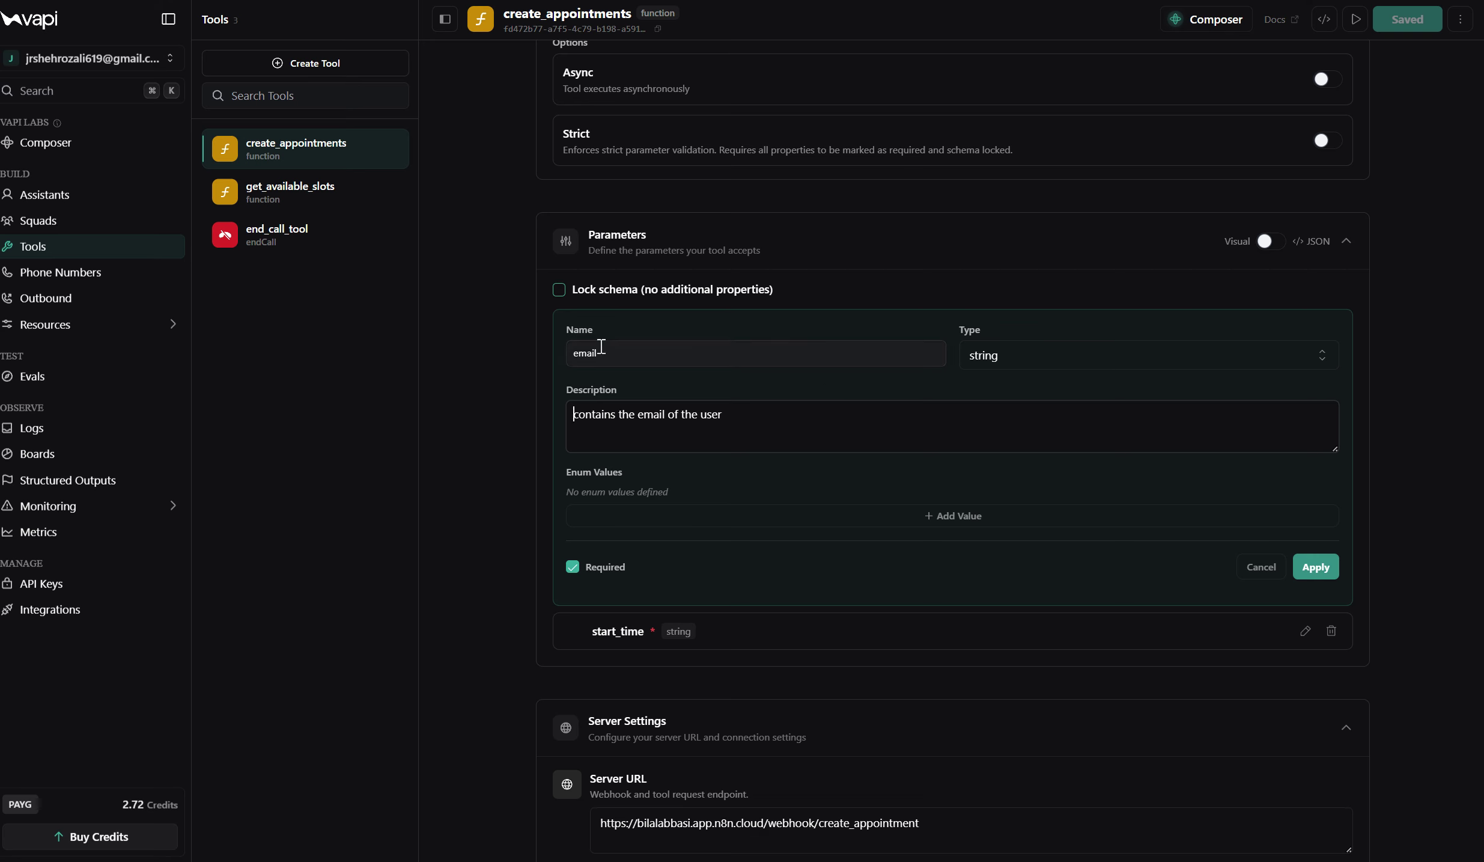
left_click_drag(601, 347, 544, 351)
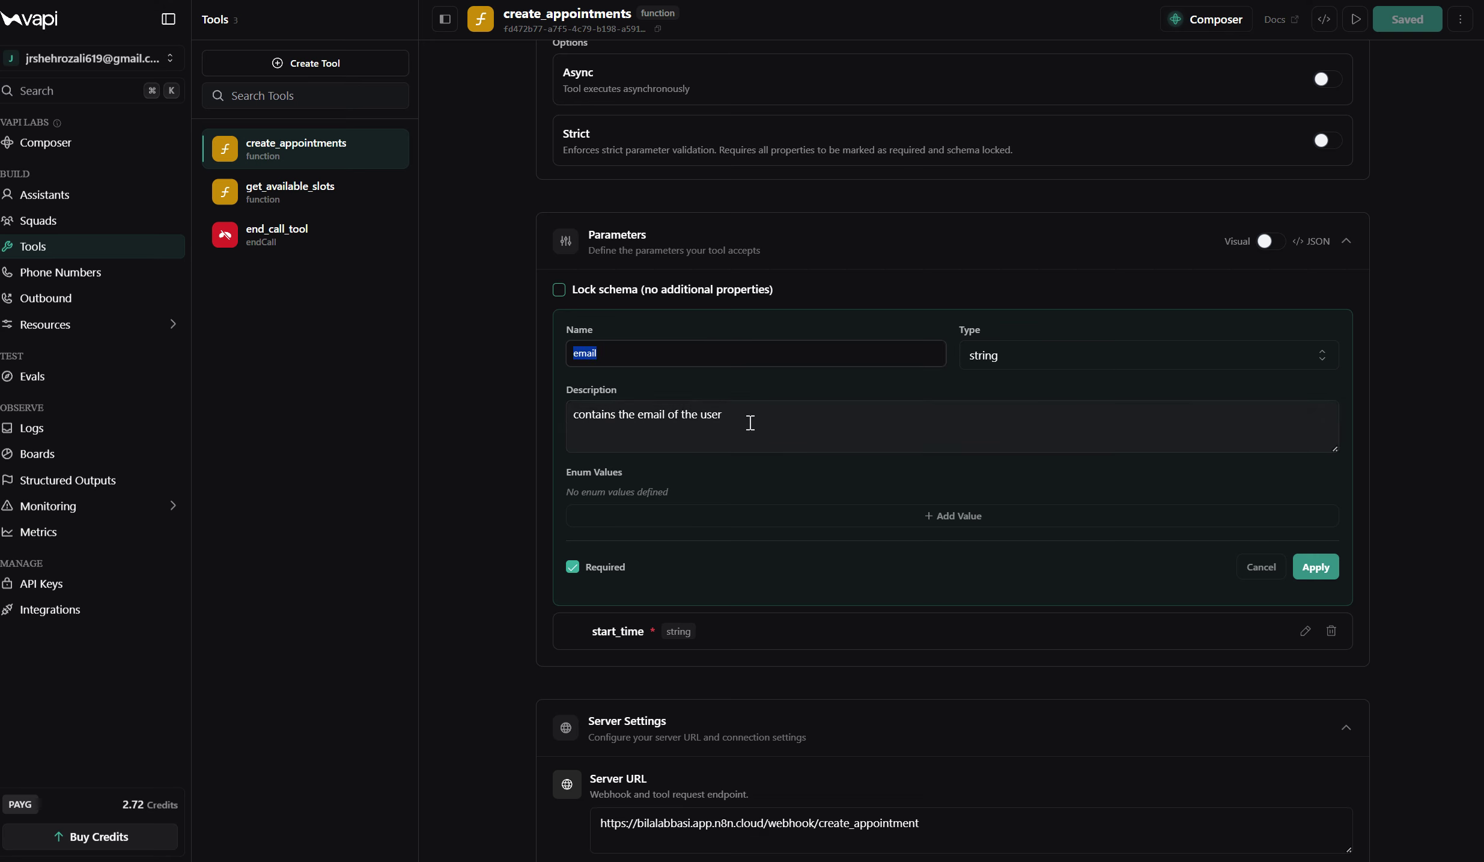
left_click_drag(750, 422, 551, 414)
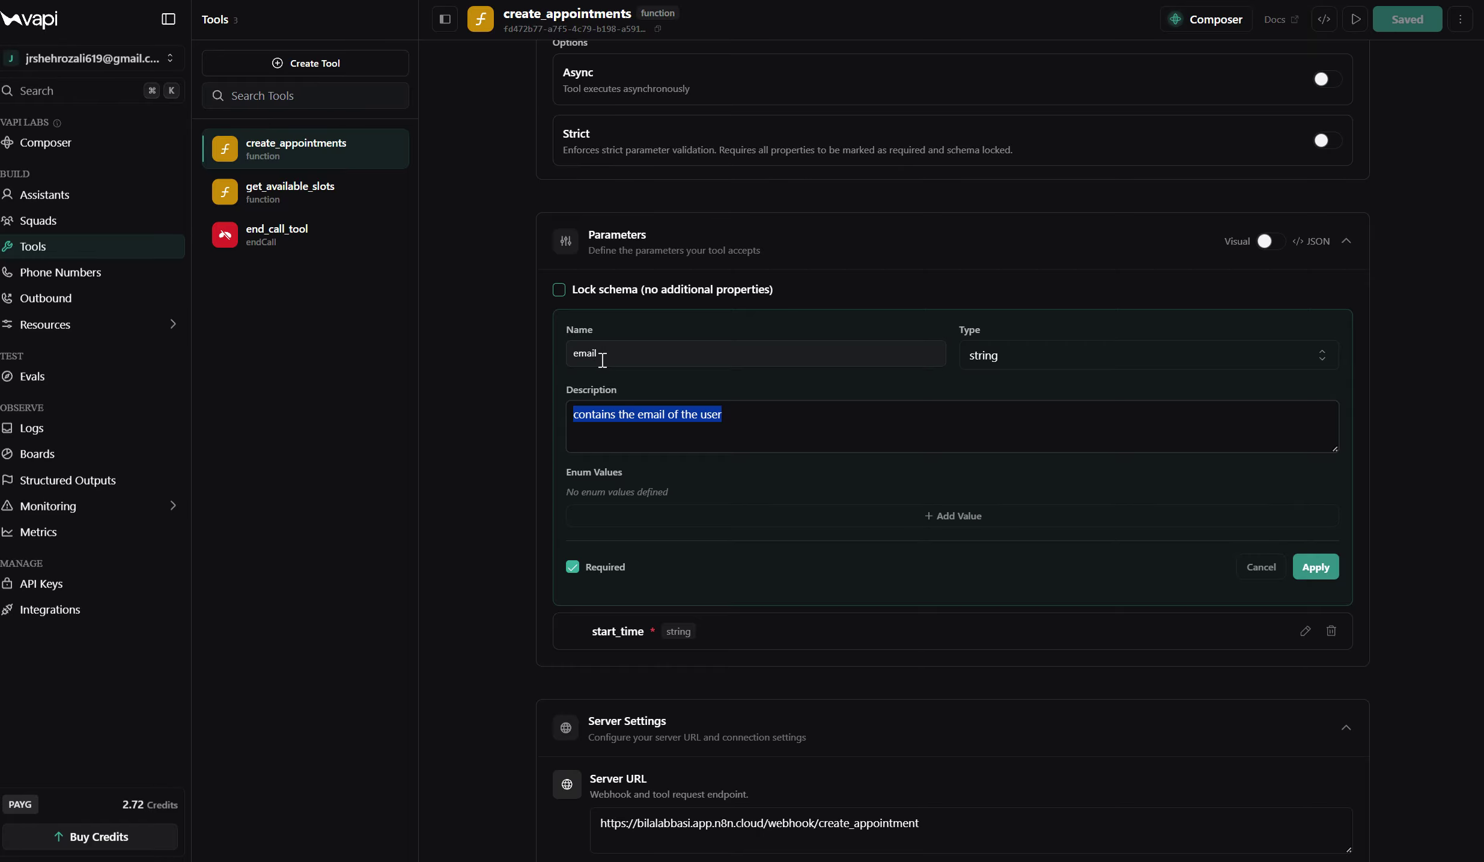
left_click(599, 570)
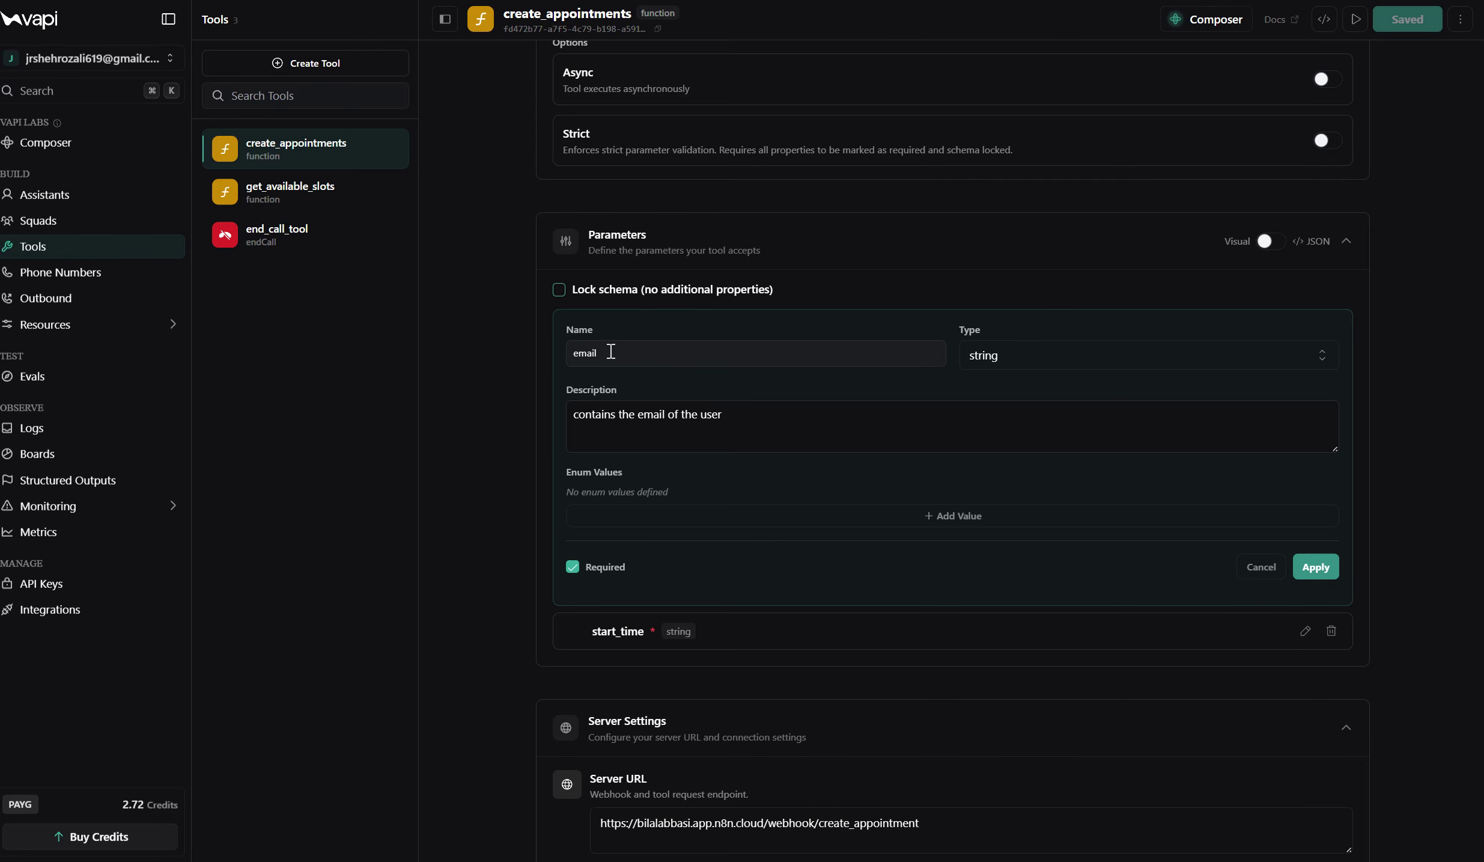
left_click_drag(610, 351, 567, 350)
left_click(503, 272)
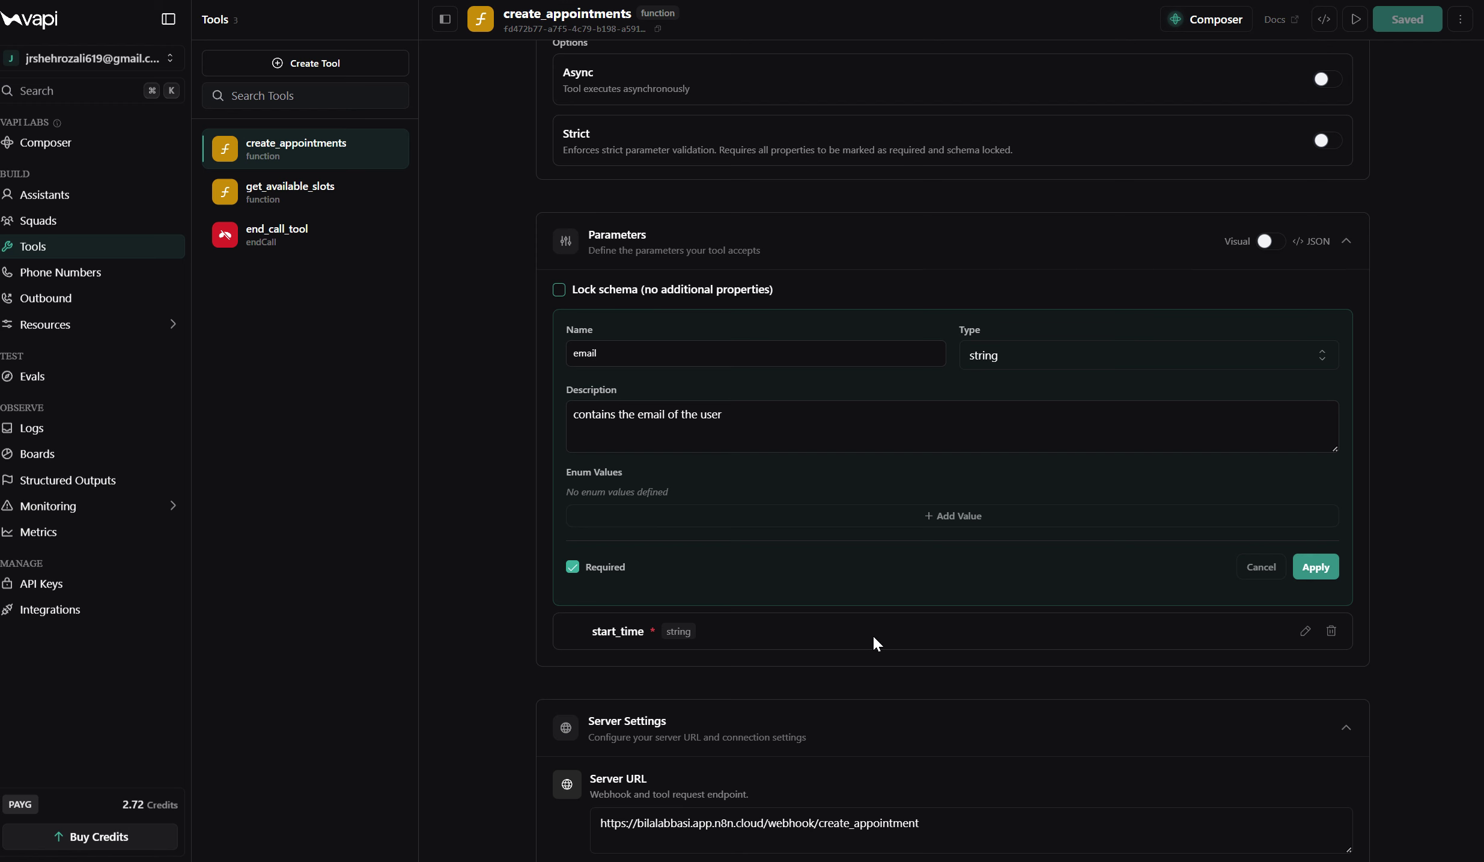
Open the start_time parameter of create_appointments and examine its description of the ISO time format.
left_click(1306, 632)
scroll(991, 391, "down", 3)
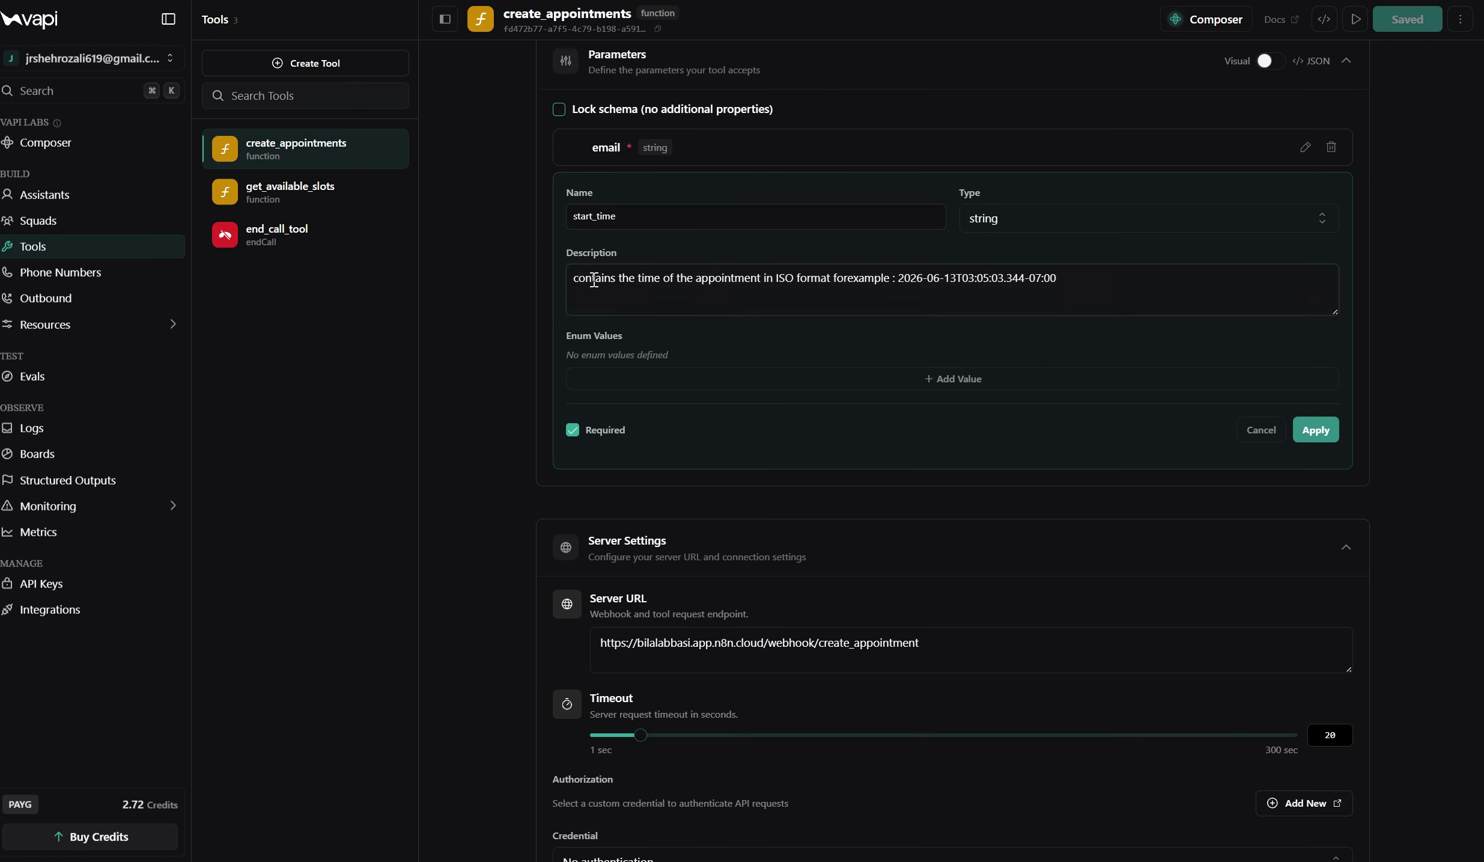
scroll(910, 375, "up", 7)
scroll(858, 338, "down", 9)
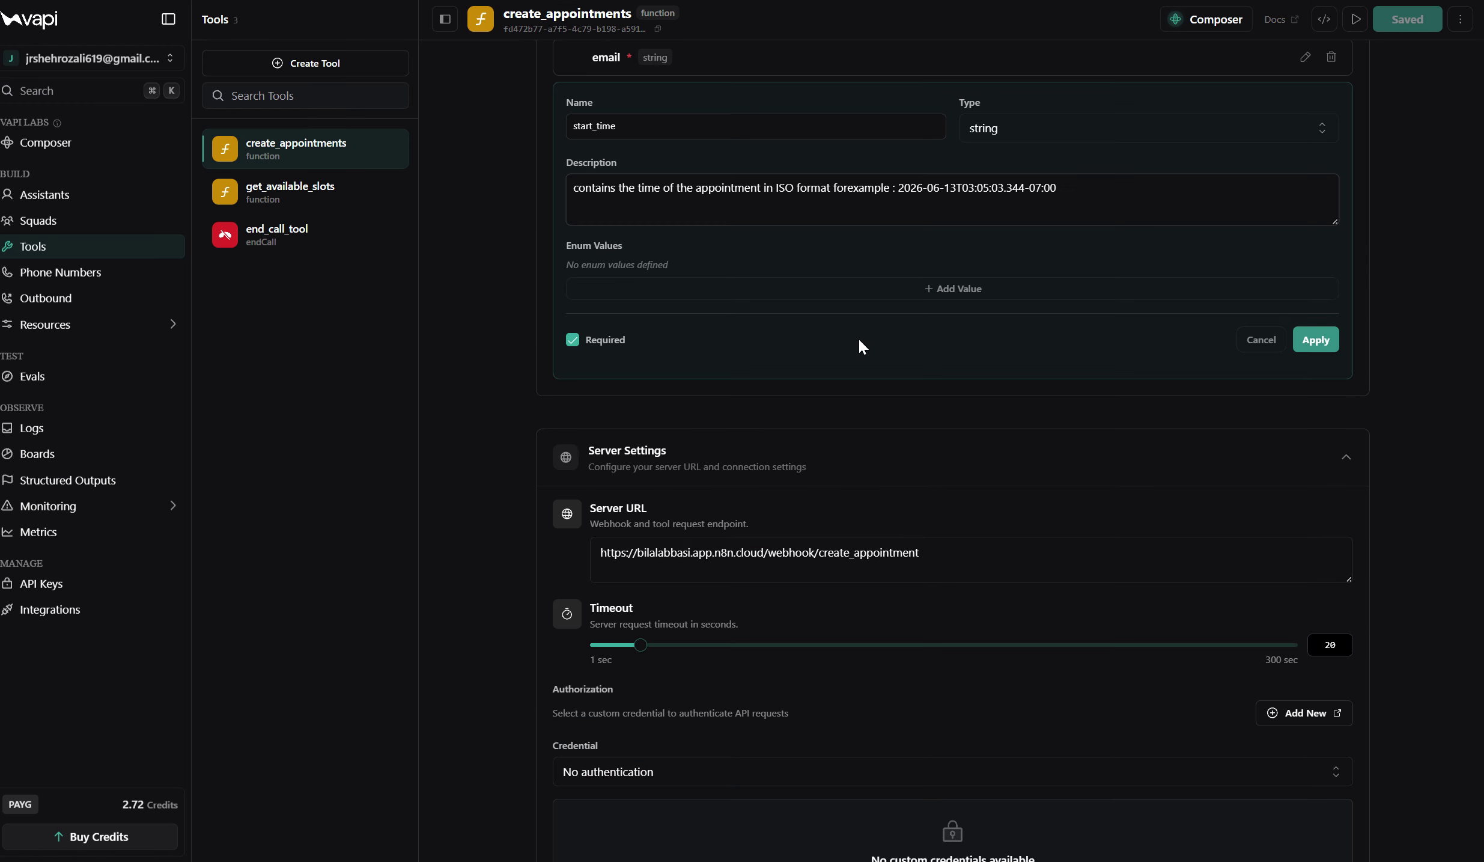
Review the create_appointments Server URL and remaining settings, and open end_call_tool to view its description.
left_click_drag(1010, 557, 517, 552)
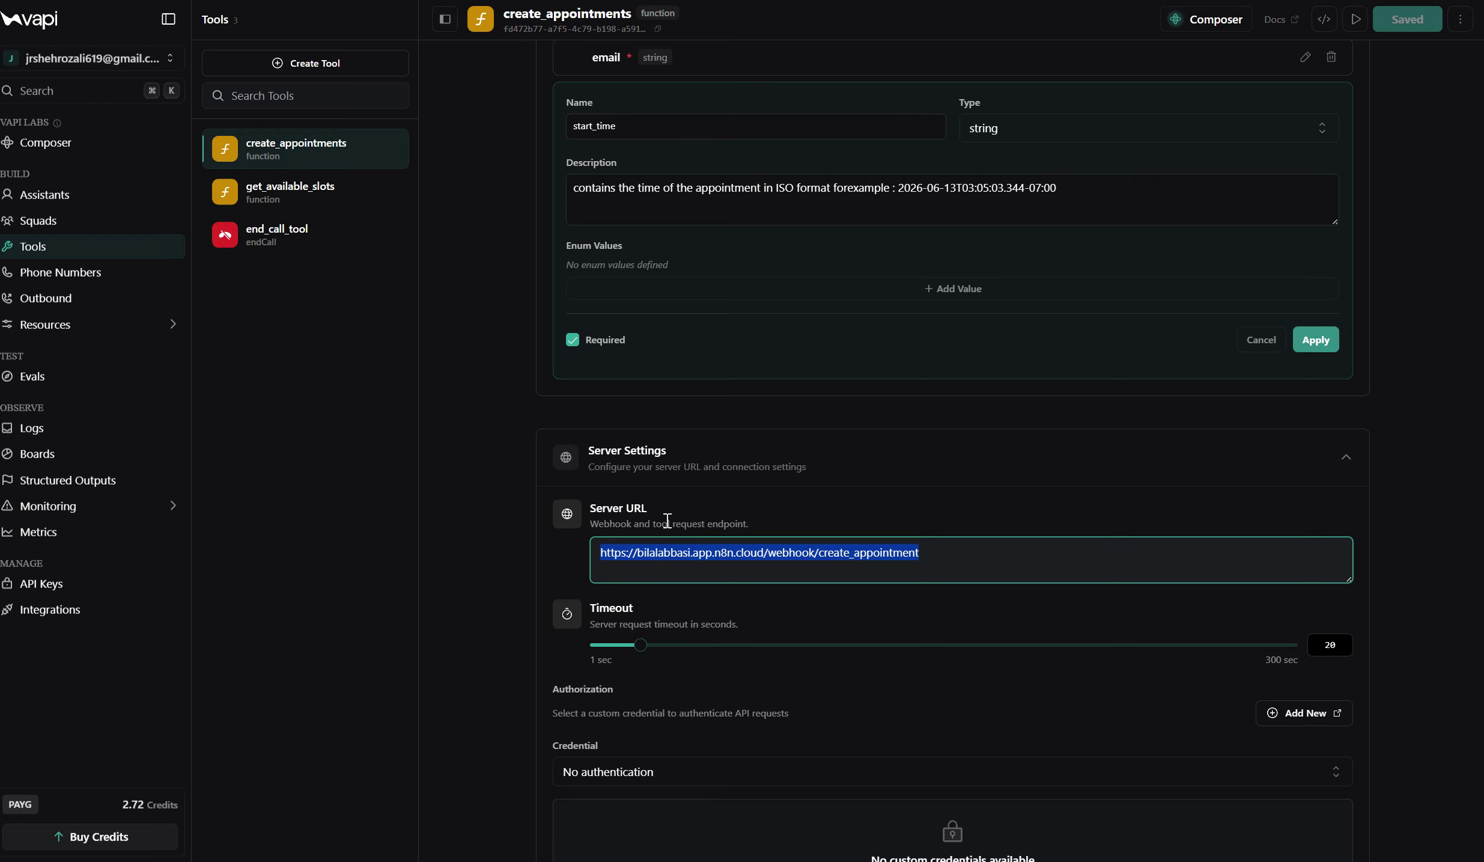
scroll(733, 486, "down", 7)
scroll(733, 486, "down", 10)
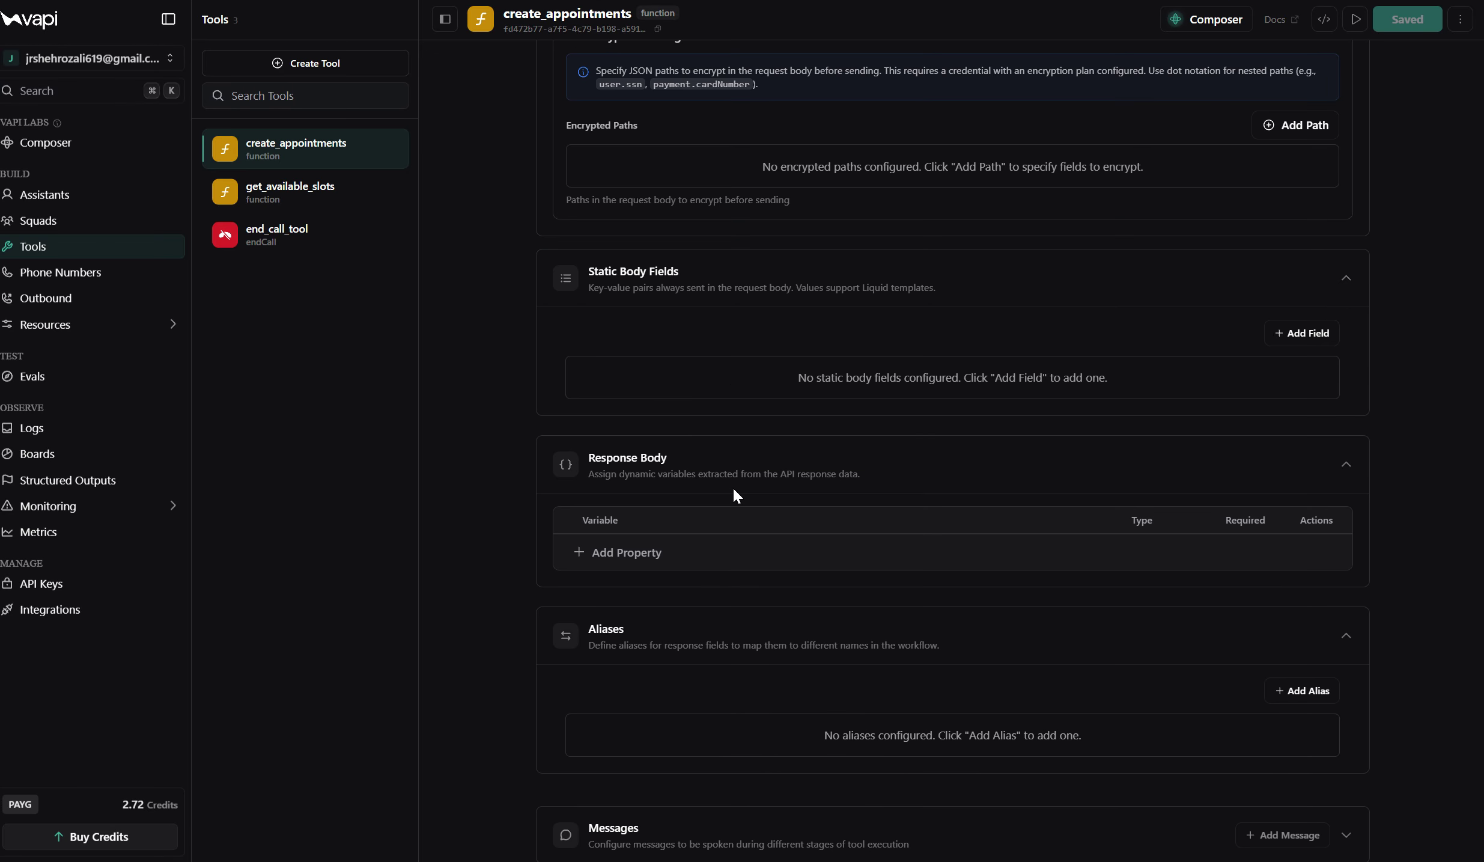
scroll(775, 456, "up", 20)
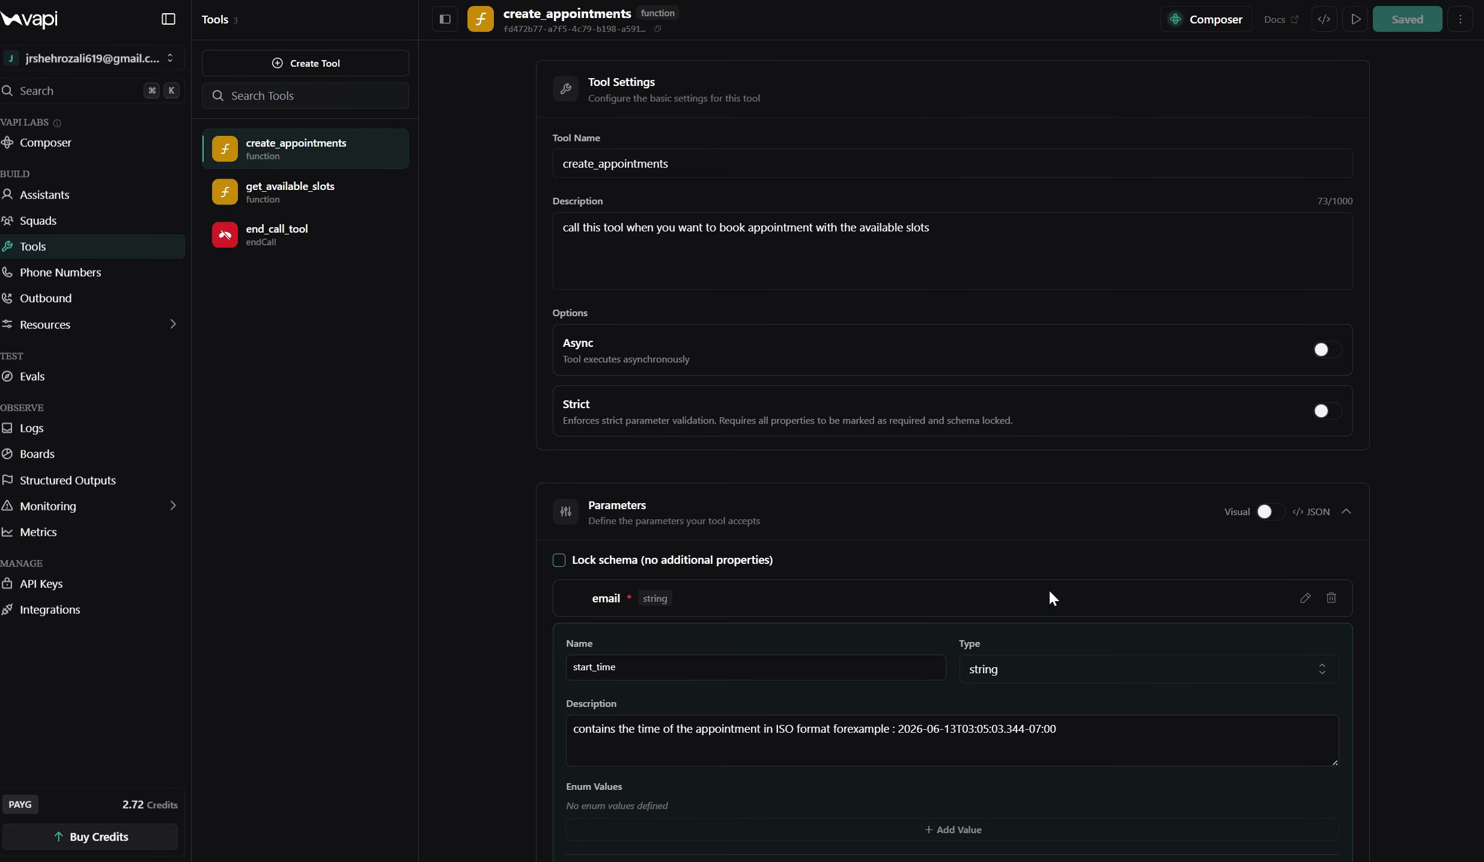
left_click(312, 243)
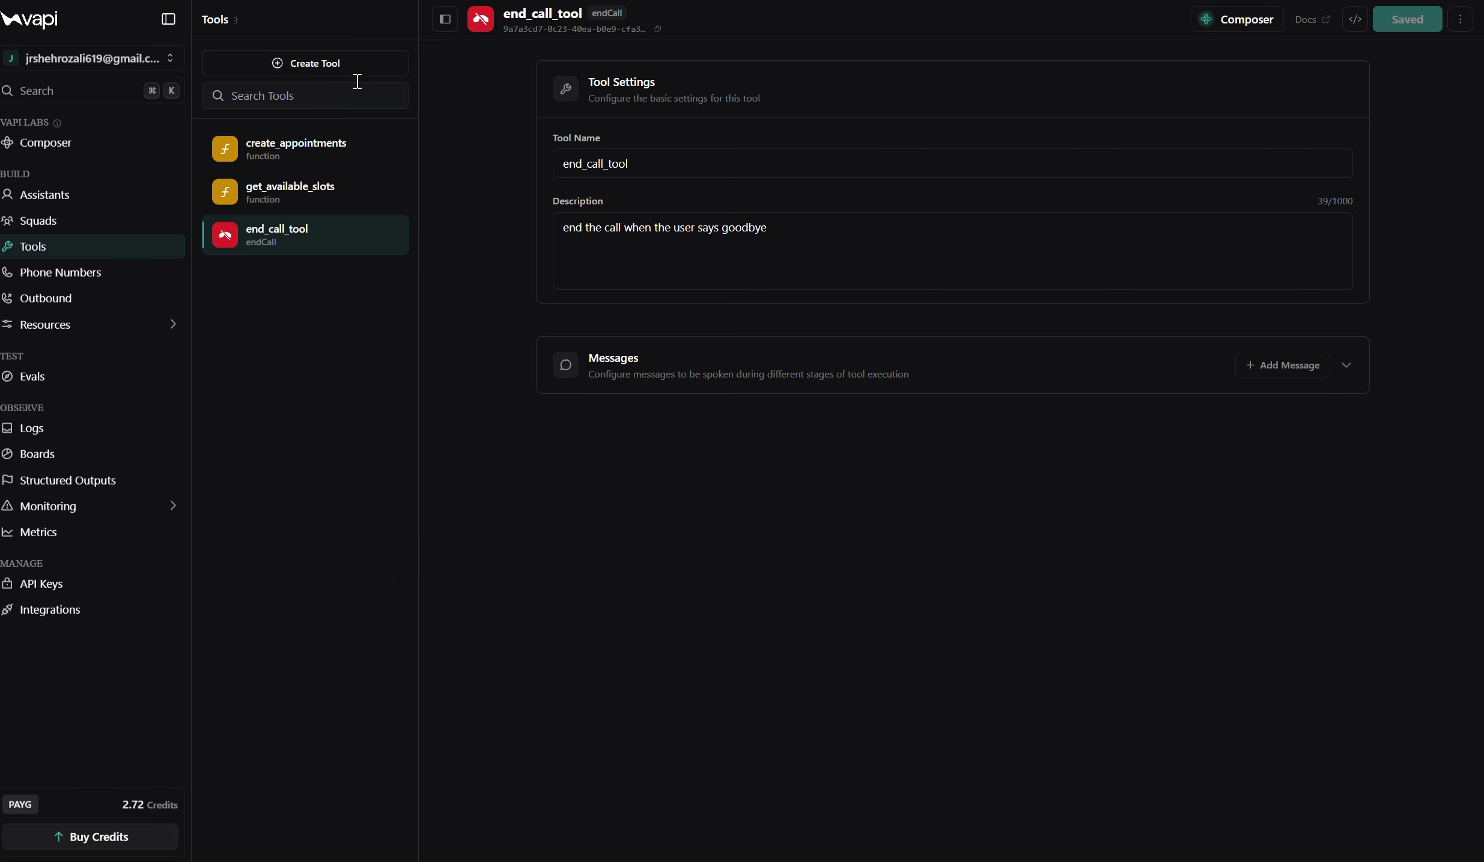
Create a new MCP integration tool in Vapi and bring its server settings into view.
left_click(332, 65)
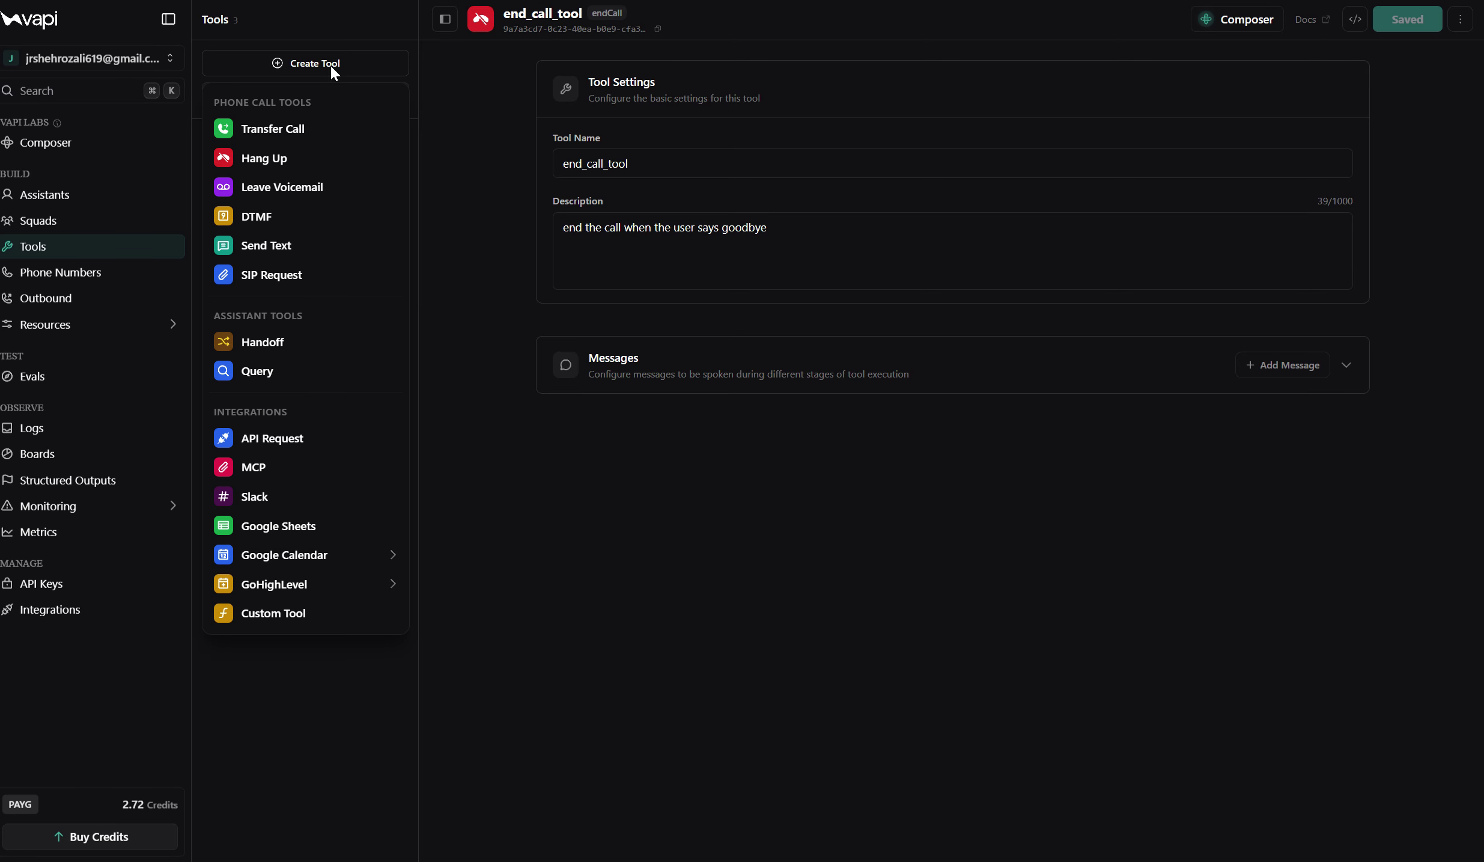
left_click(279, 473)
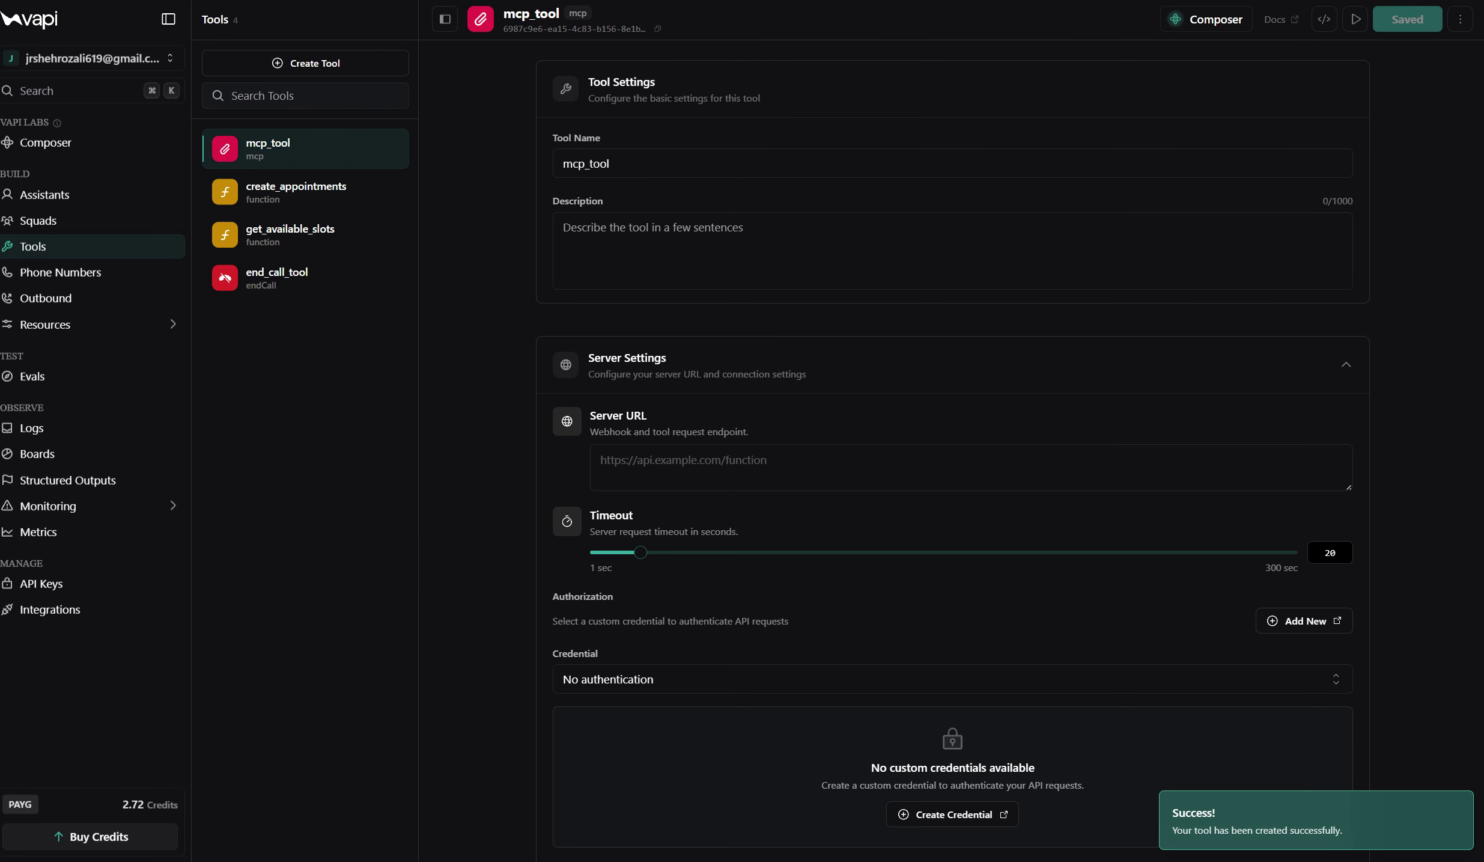
scroll(627, 279, "down", 3)
Switch to the n8n workflow and search the available nodes for mcp.
key("ctrl+Tab")
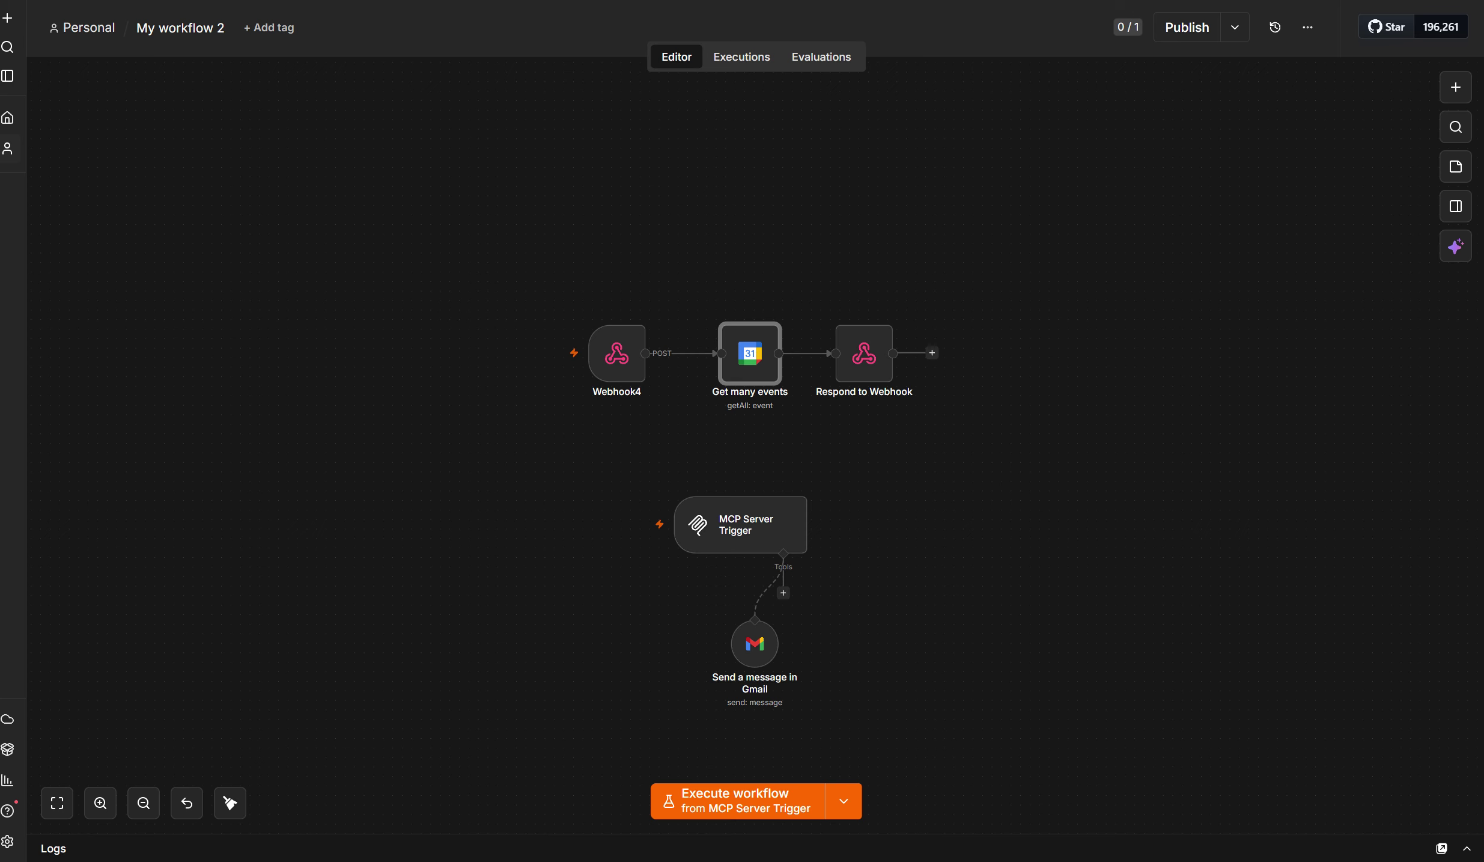
scroll(895, 459, "down", 3)
left_click(1456, 87)
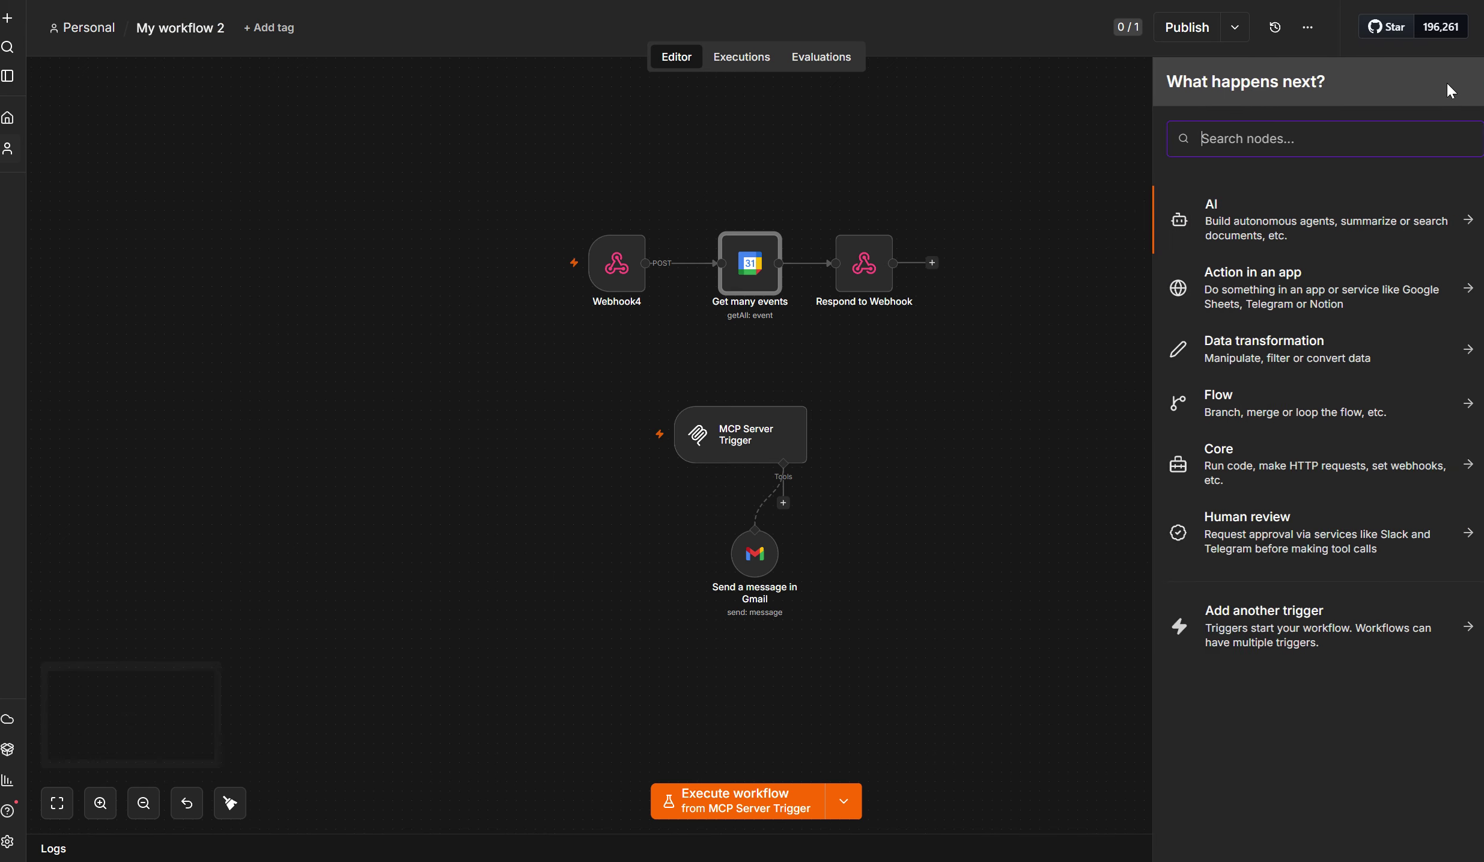
type("mcp")
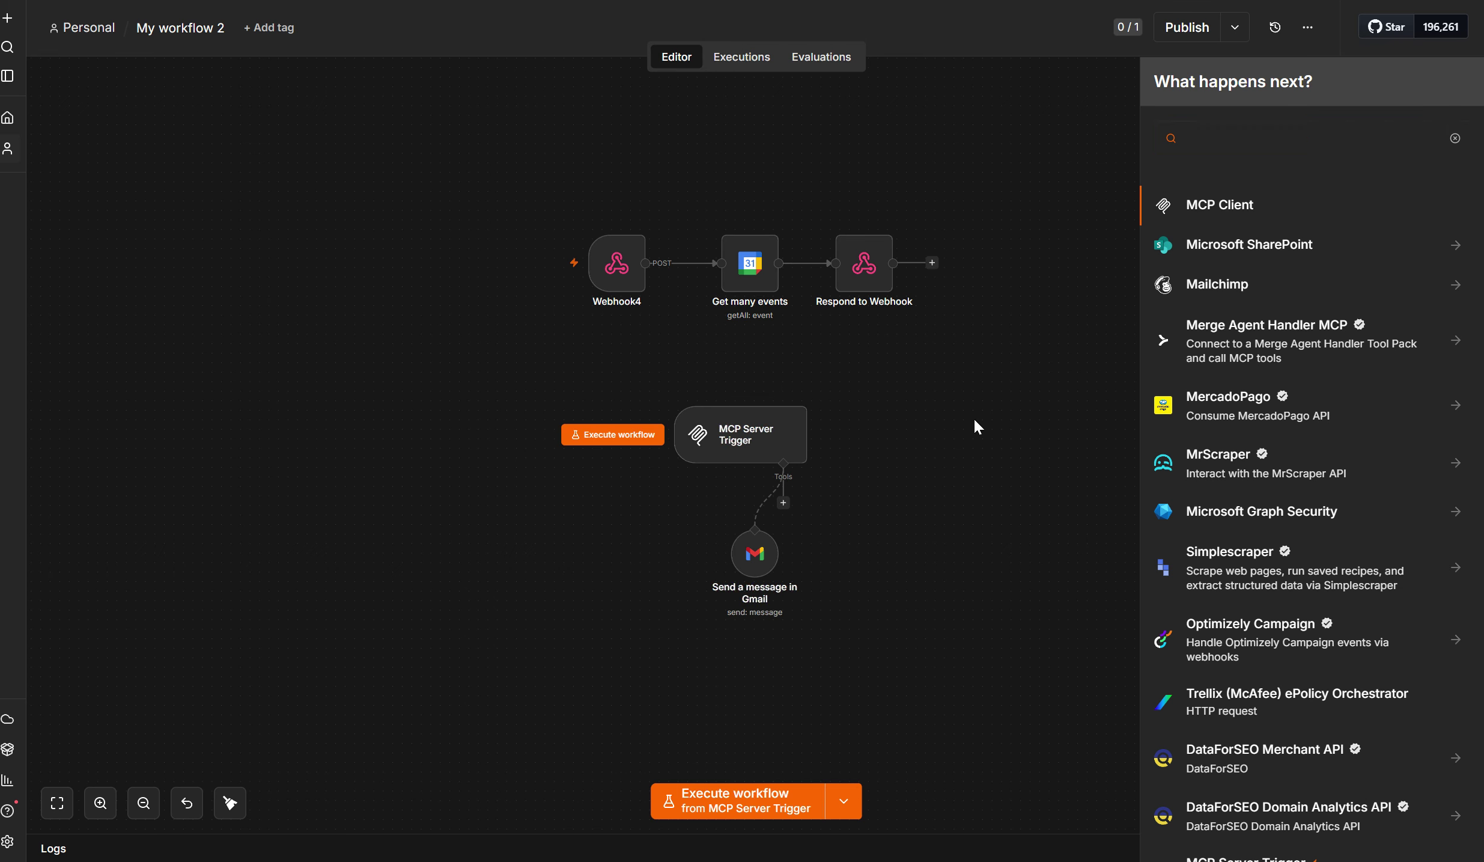
Open the existing MCP Server Trigger node and copy its production URL.
left_click(740, 441)
double_click(739, 442)
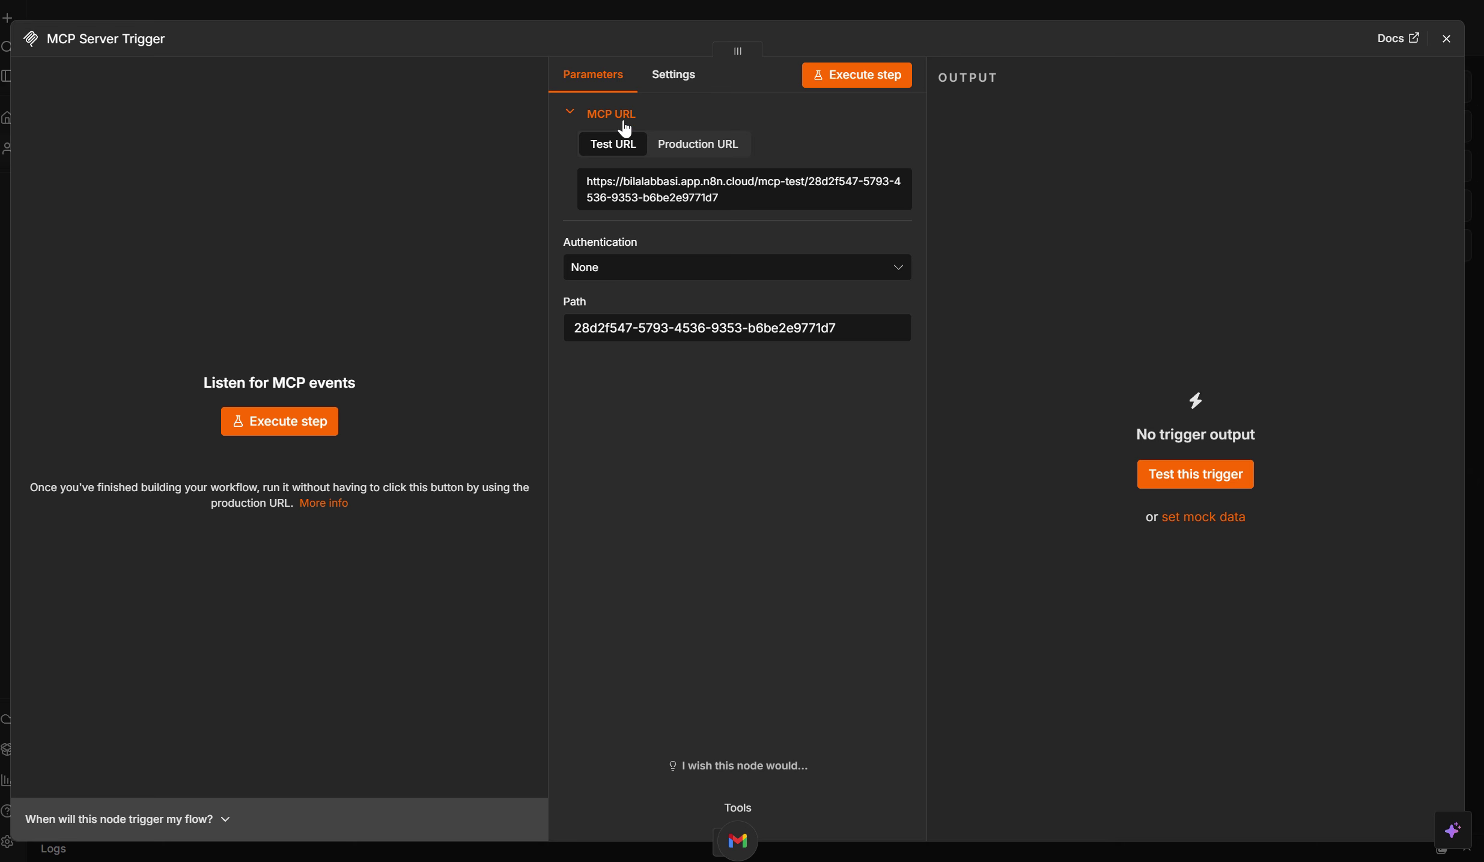
left_click(698, 144)
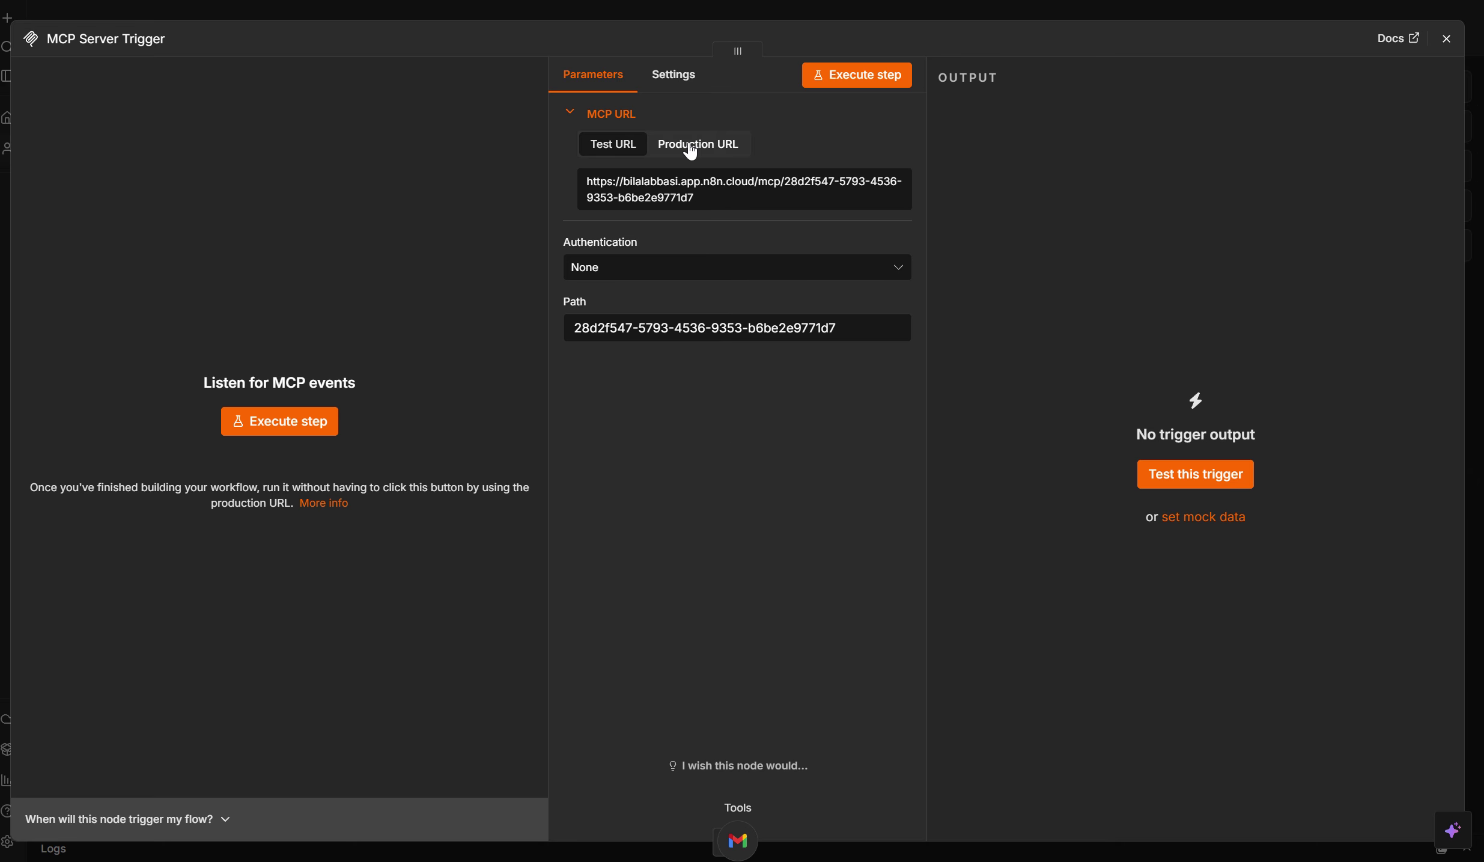
left_click(661, 185)
Switch back to Vapi and paste the copied production MCP URL as the Server URL of mcp_tool.
key("alt+Tab")
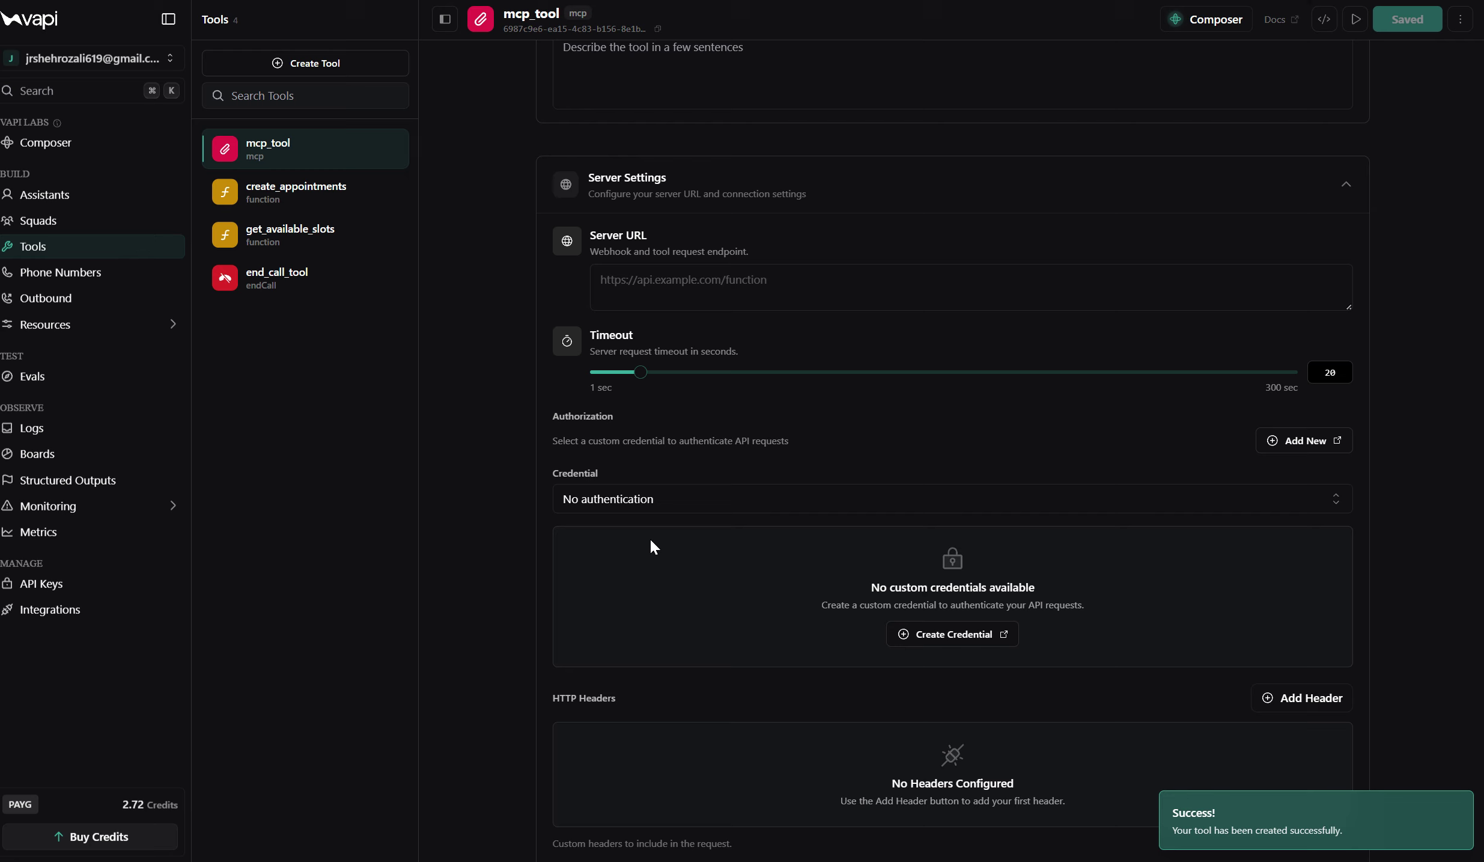
left_click(709, 303)
key("ctrl+v")
scroll(708, 303, "up", 3)
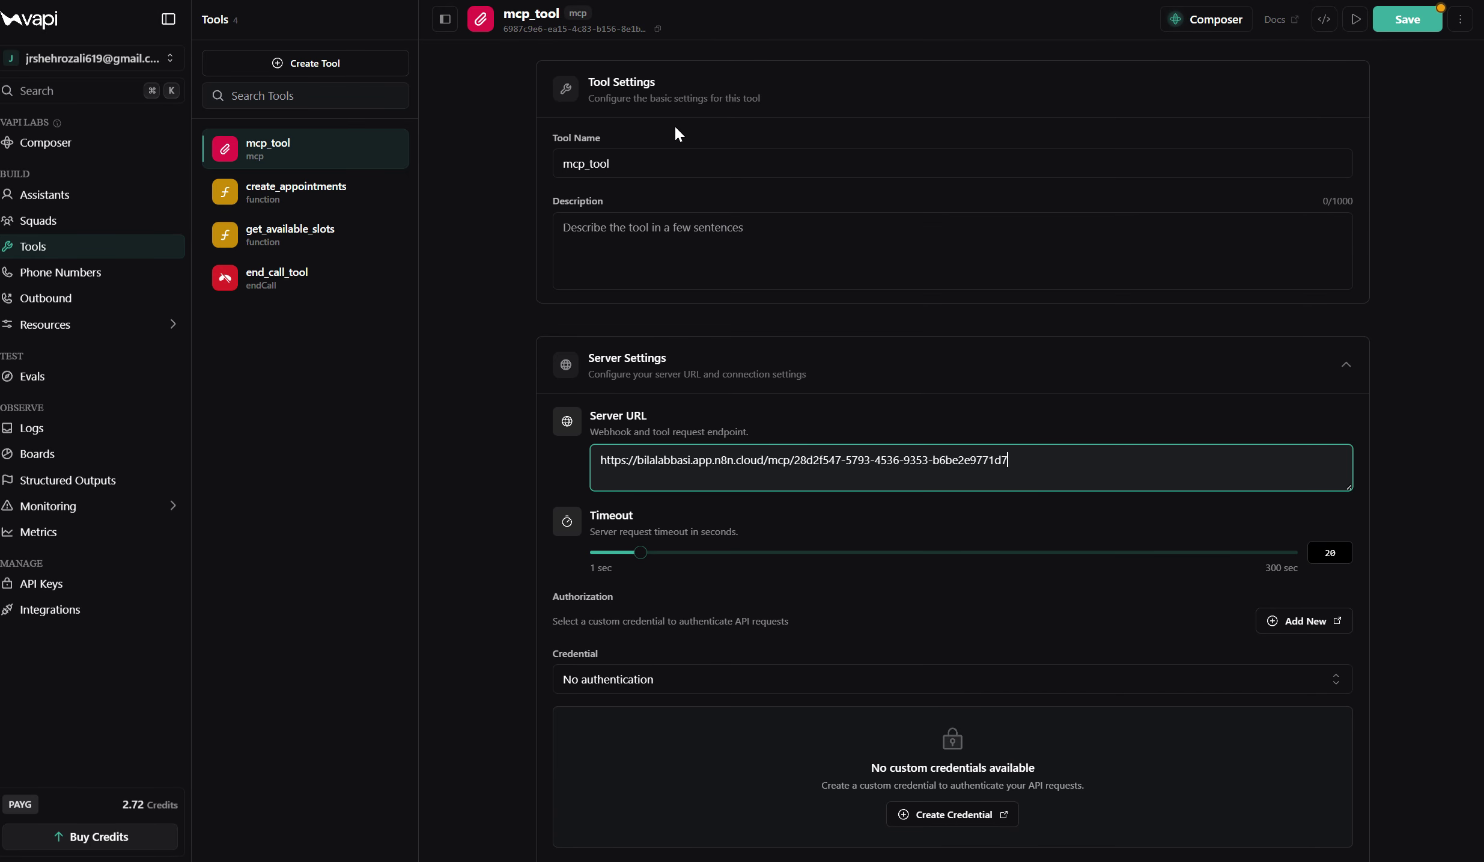
left_click(658, 238)
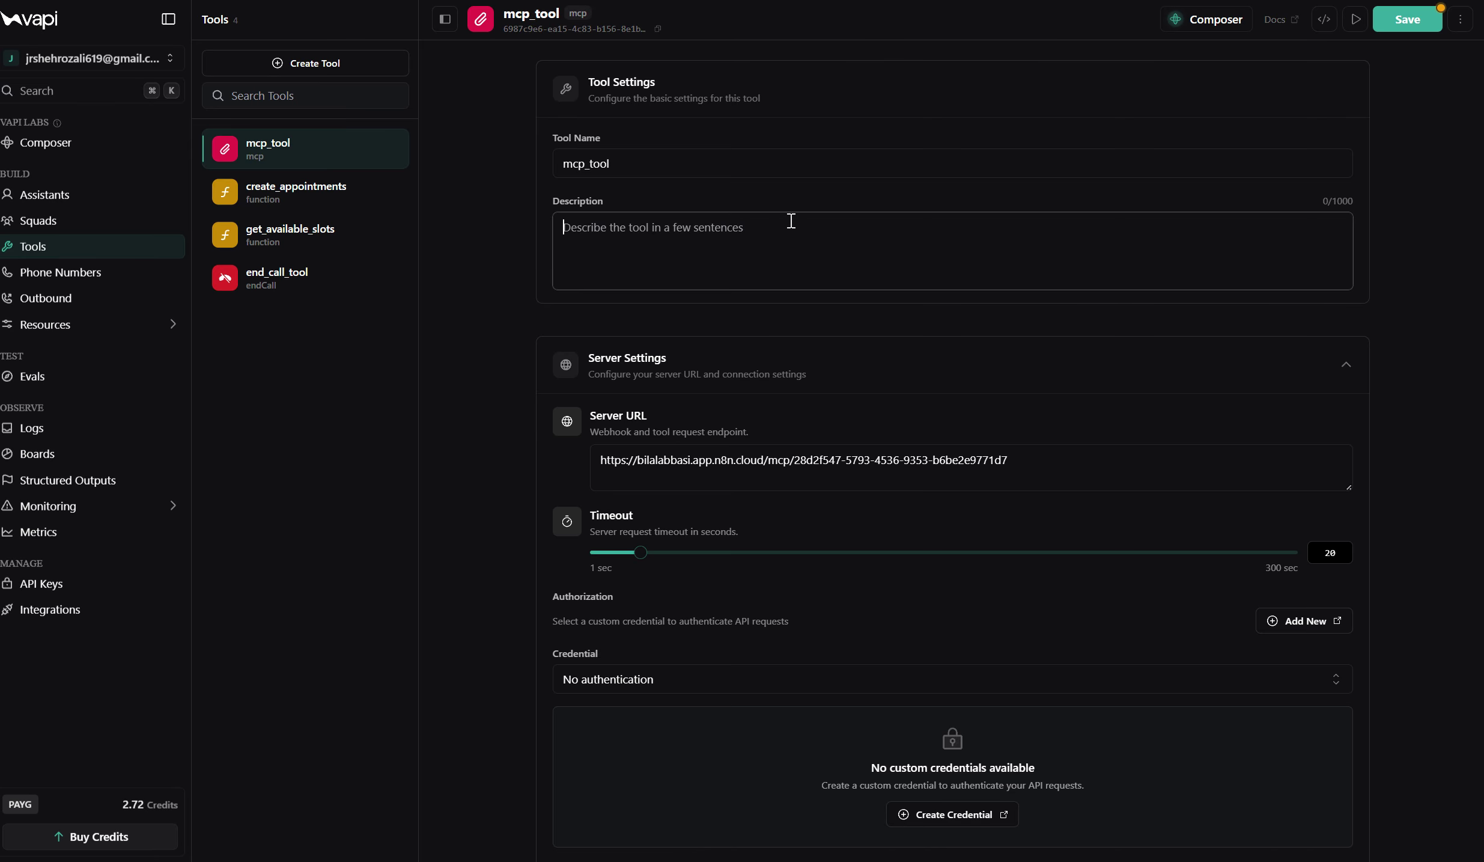
scroll(743, 382, "down", 5)
scroll(744, 382, "down", 3)
scroll(743, 383, "up", 8)
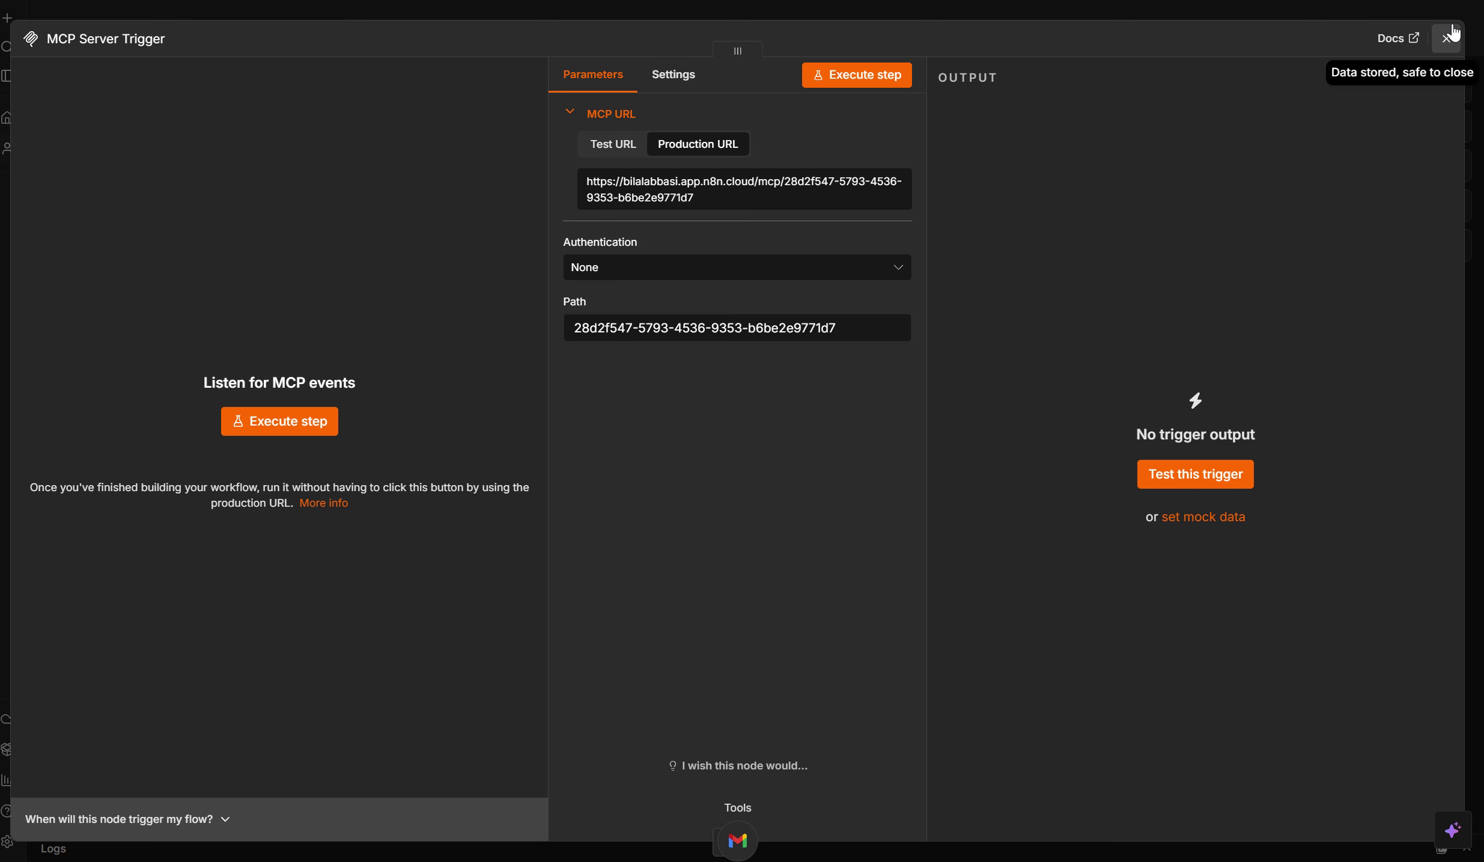
Switch to the n8n workflow, close the MCP Server Trigger settings and shift the Send a message in Gmail node away from its Tools connector.
left_click(1446, 39)
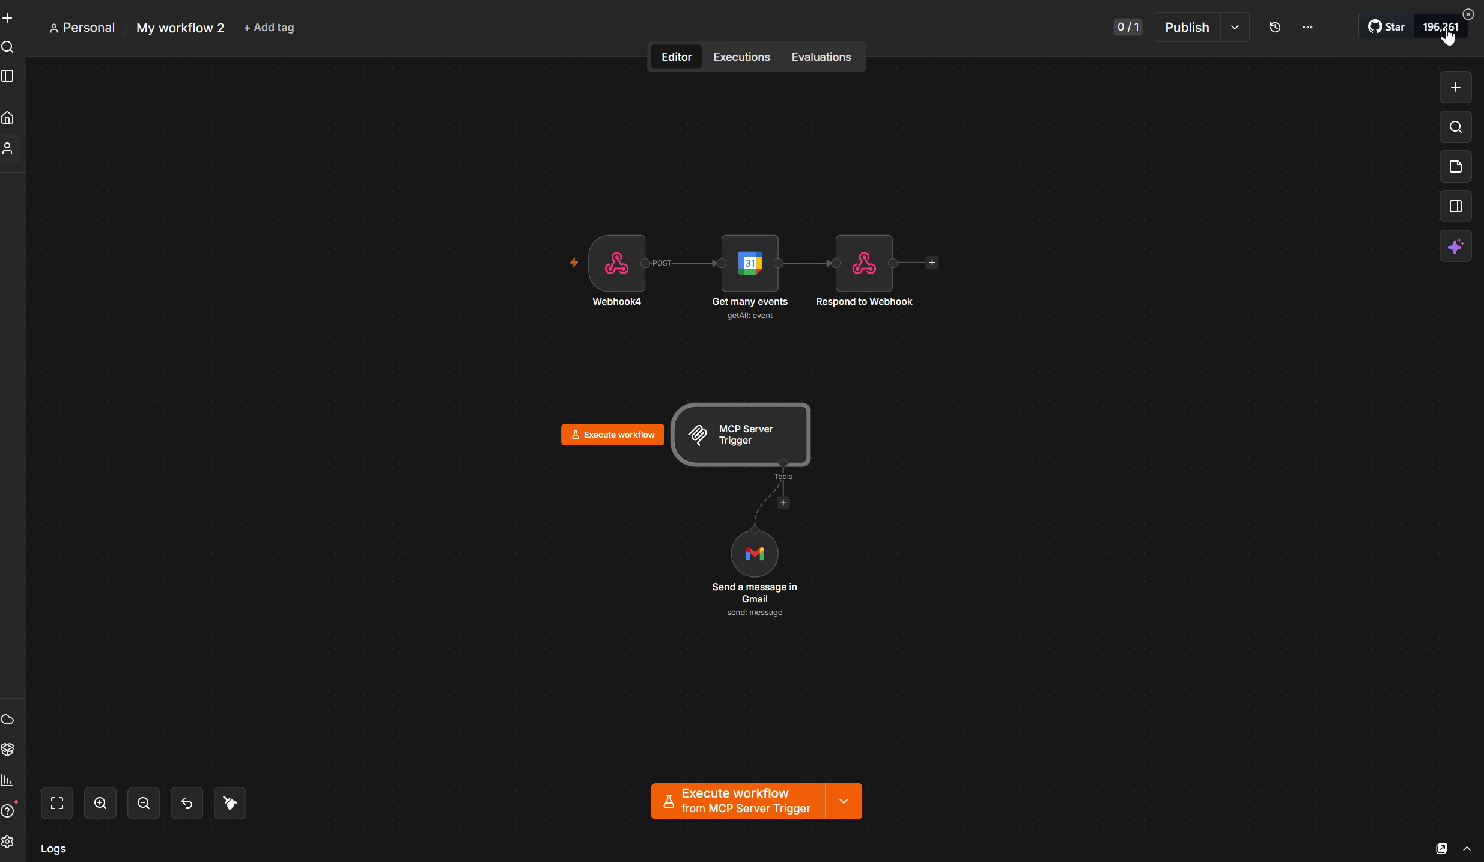
scroll(778, 523, "down", 1)
left_click_drag(754, 504, 688, 508)
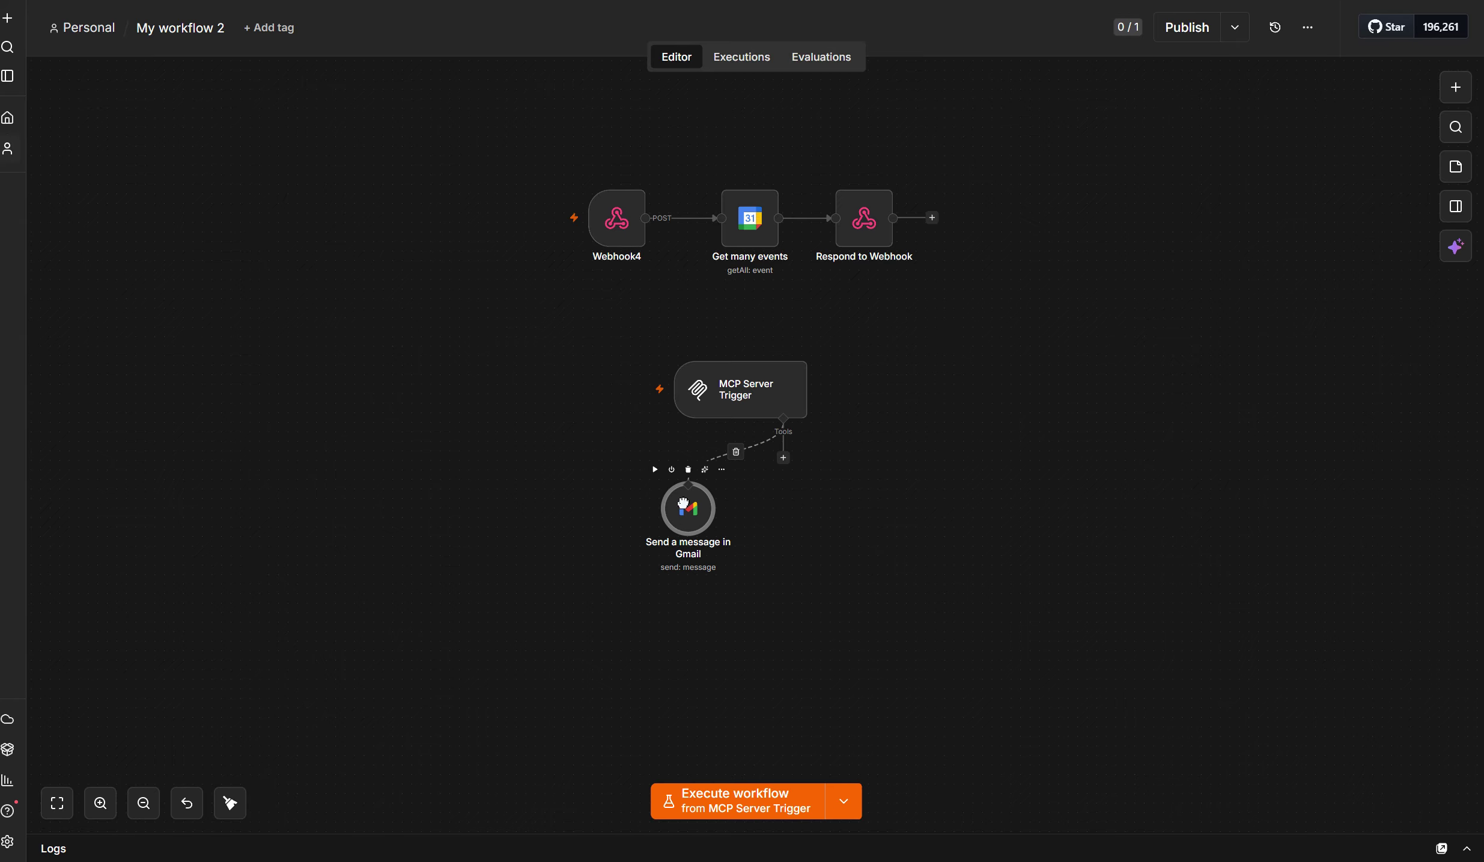
left_click(756, 240)
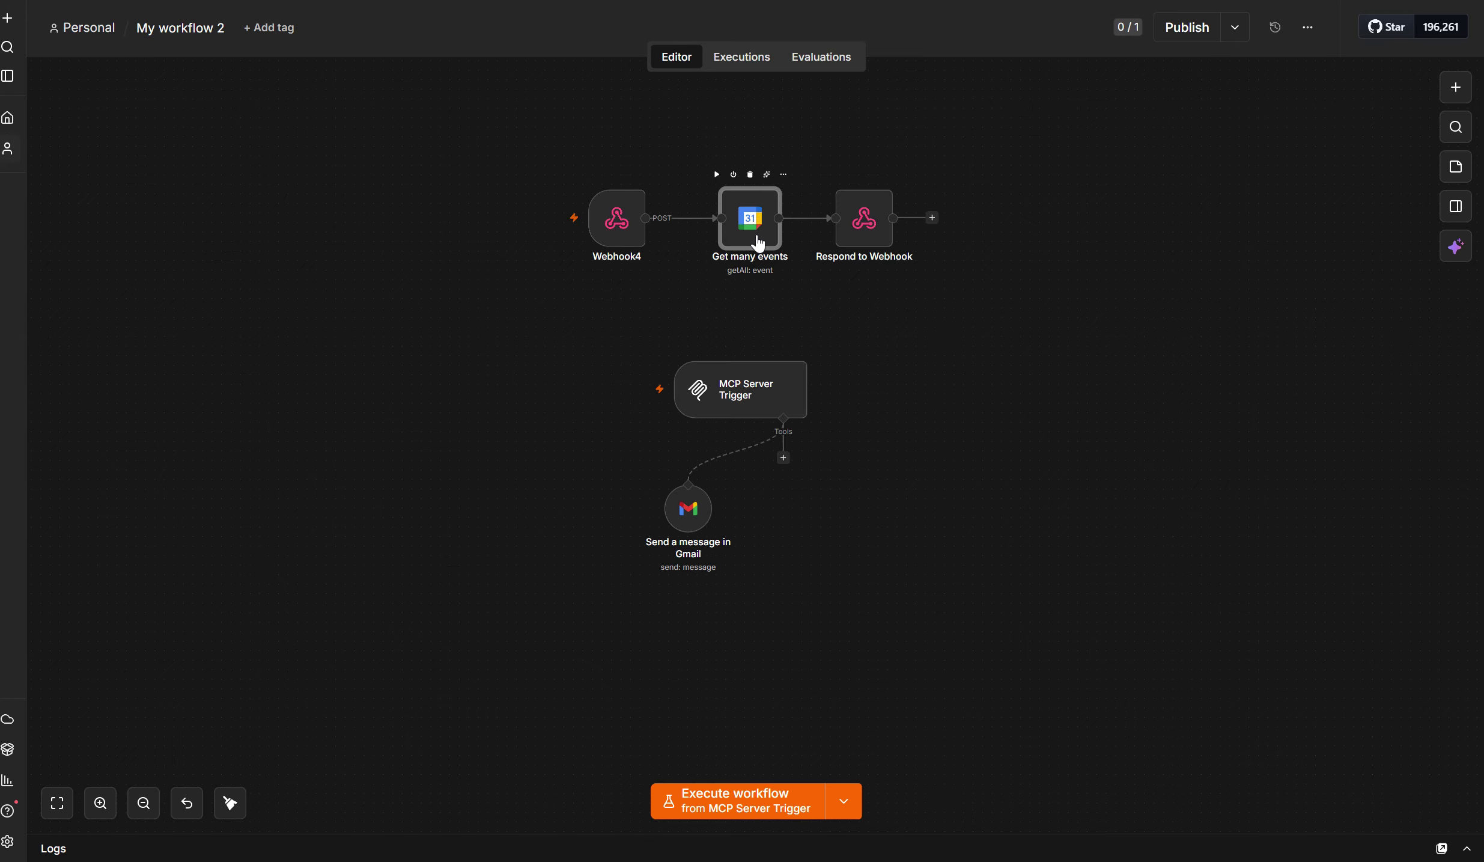
key("ctrl+c")
key("ctrl+v")
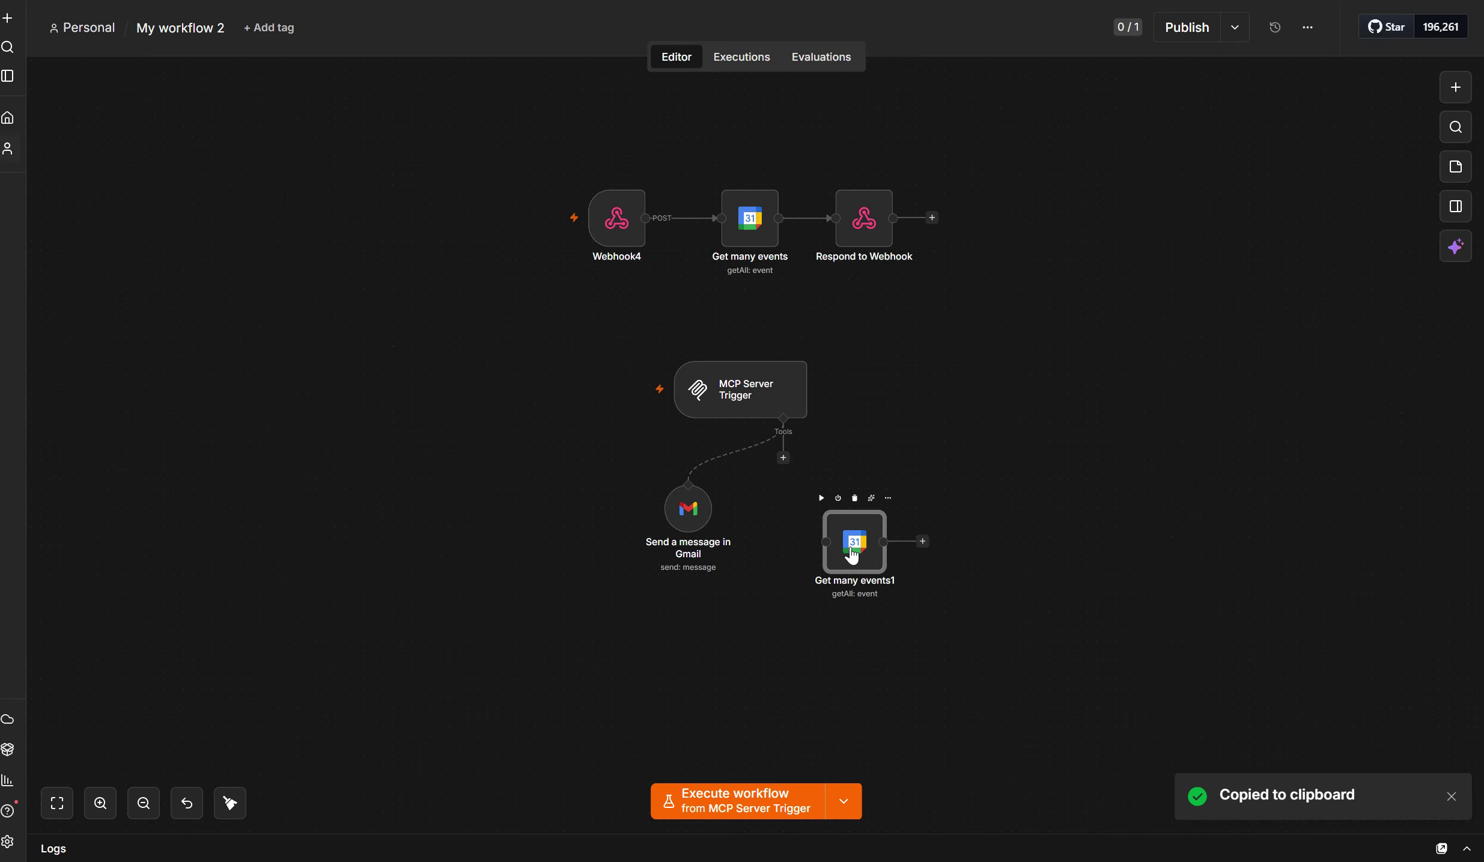
left_click_drag(855, 568, 1008, 236)
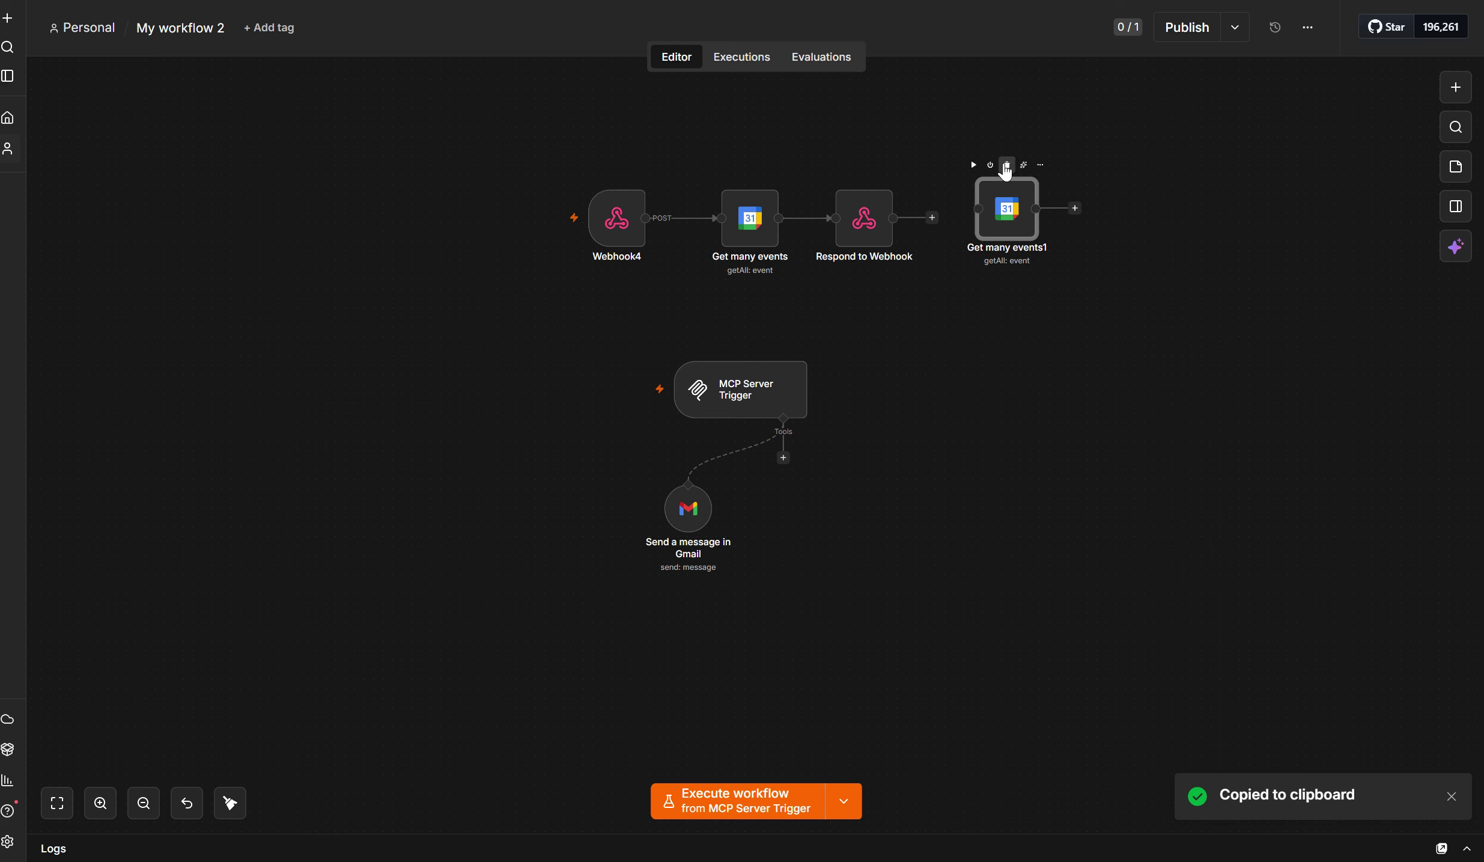
left_click(1006, 165)
Open the Send a message in Gmail node and toggle its To field to an expression and back to automatic definition by the model.
double_click(680, 522)
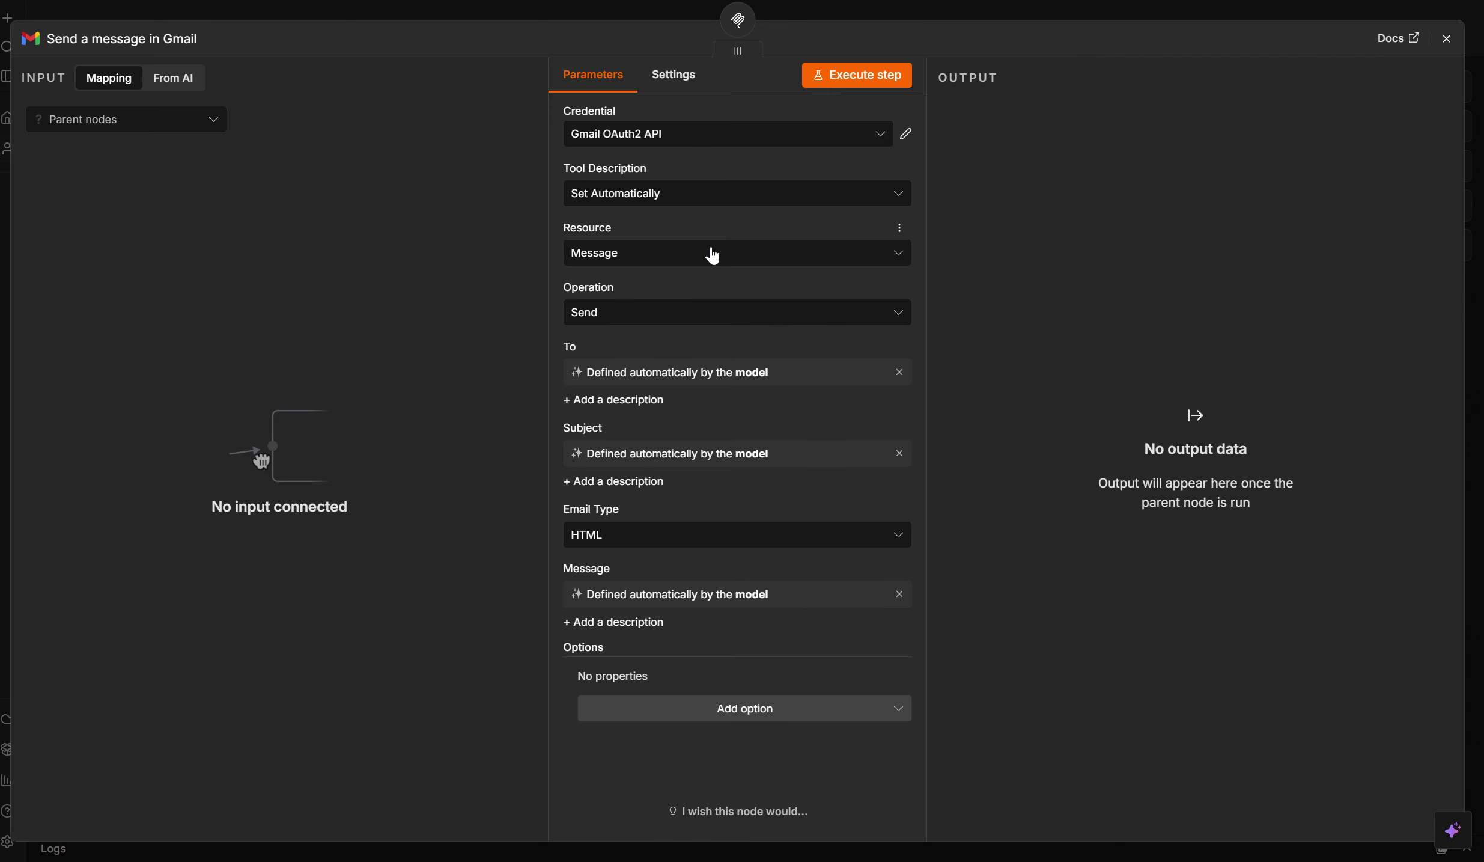
left_click(899, 373)
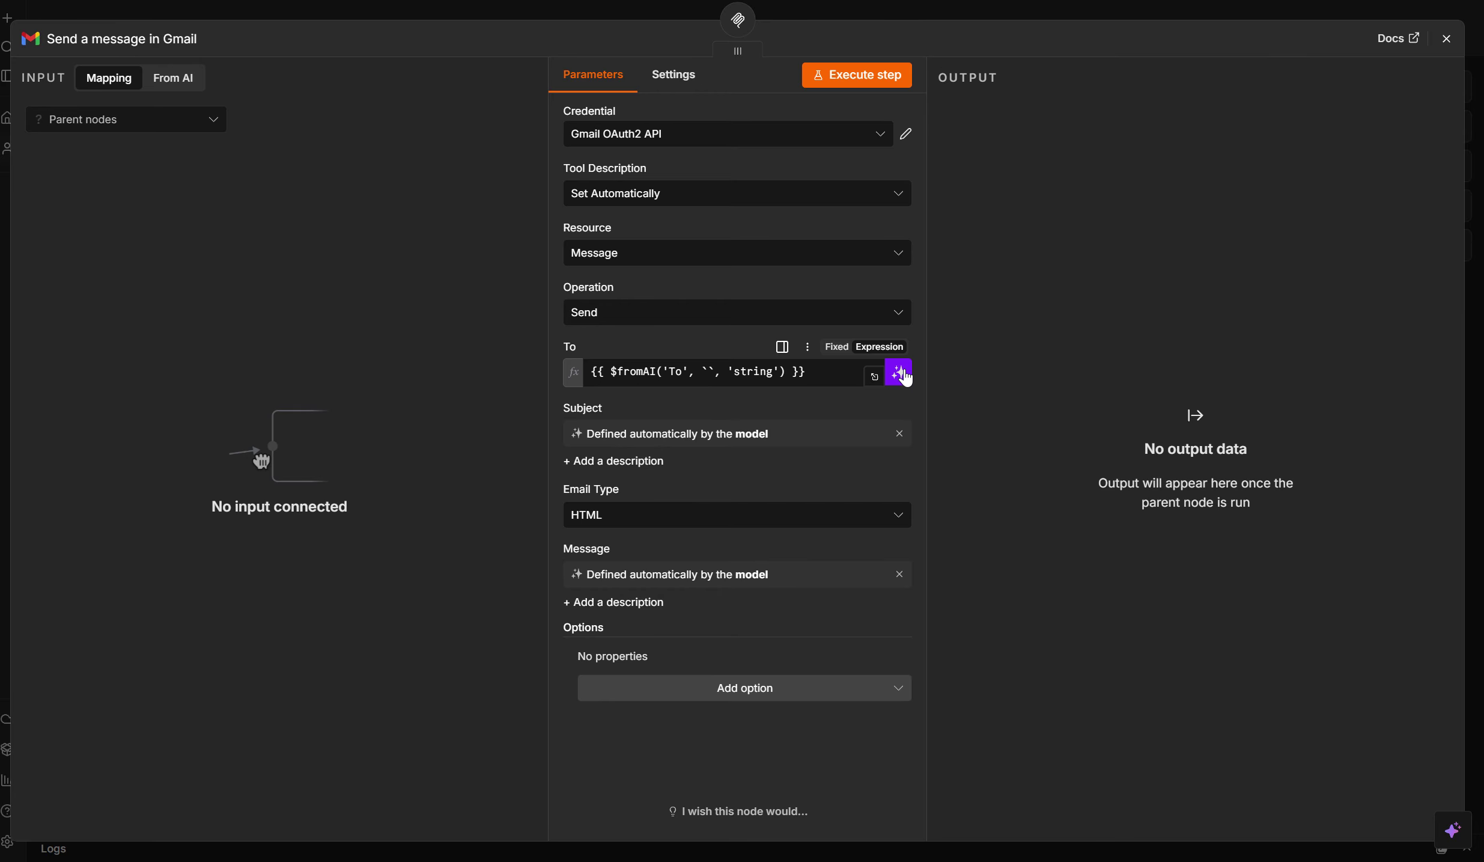
left_click(1026, 308)
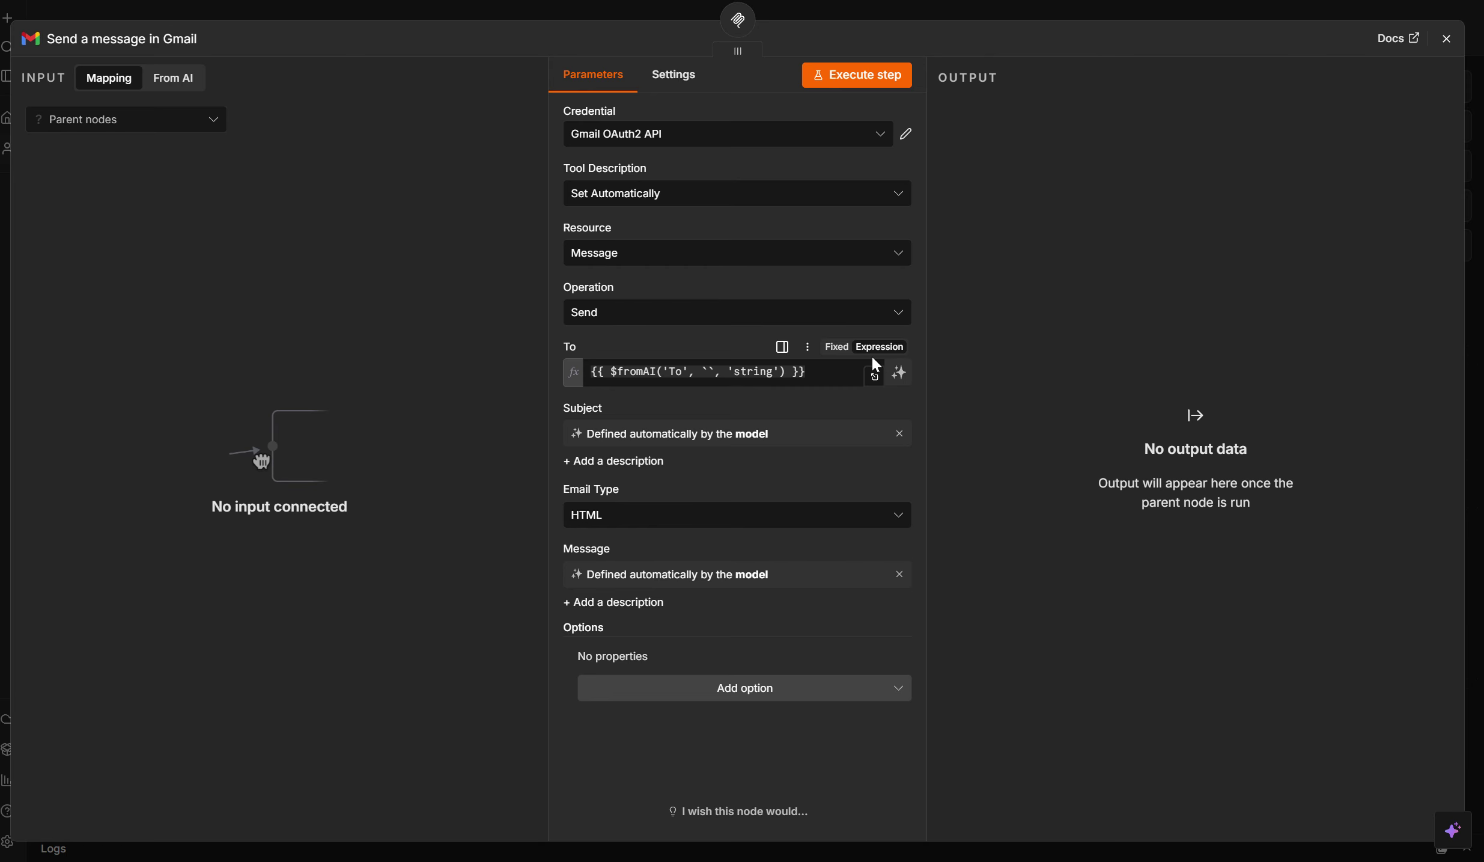
left_click(898, 373)
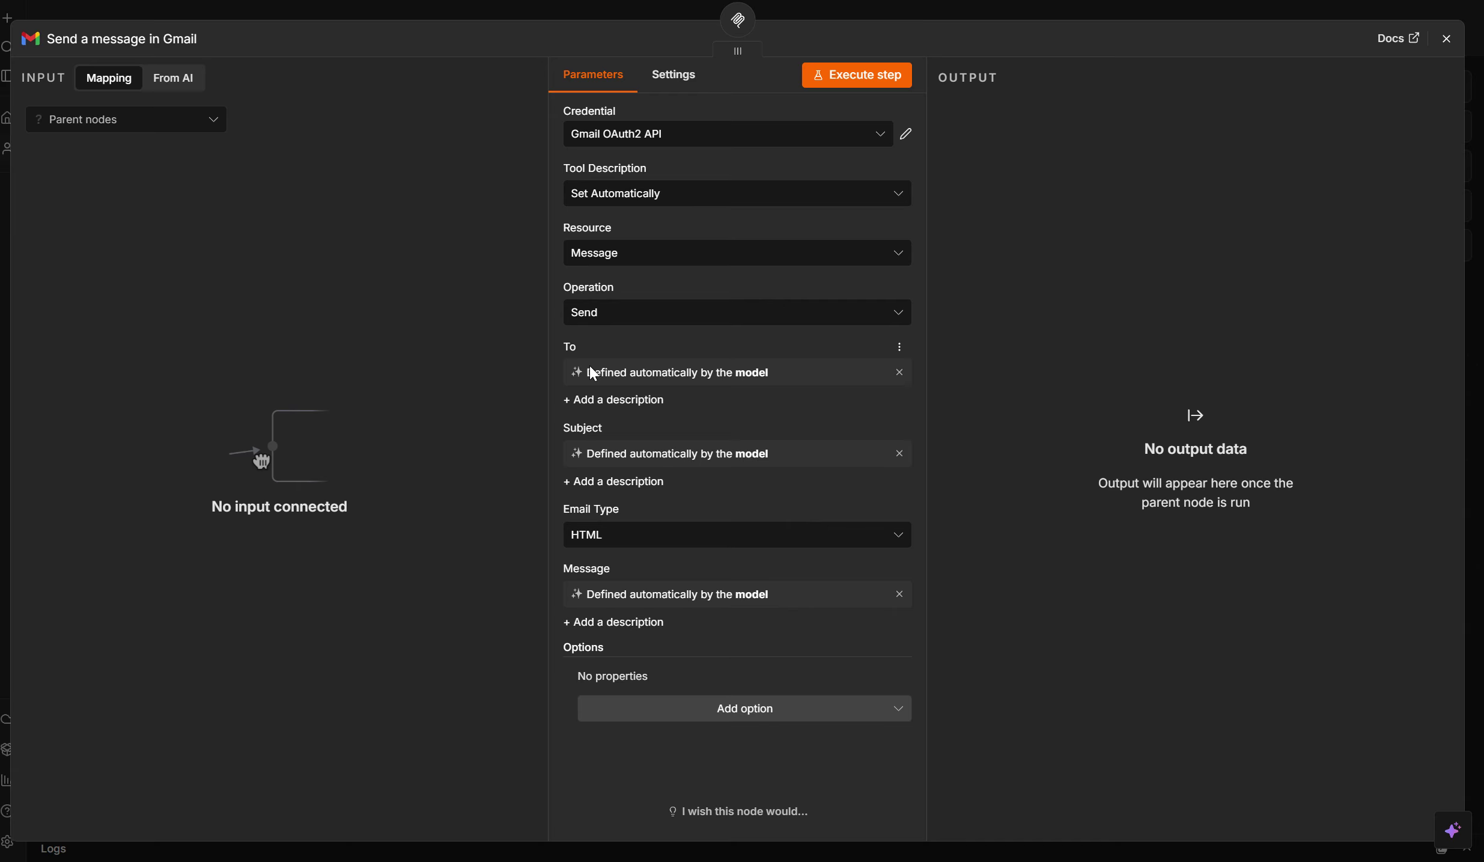
left_click_drag(588, 368, 651, 378)
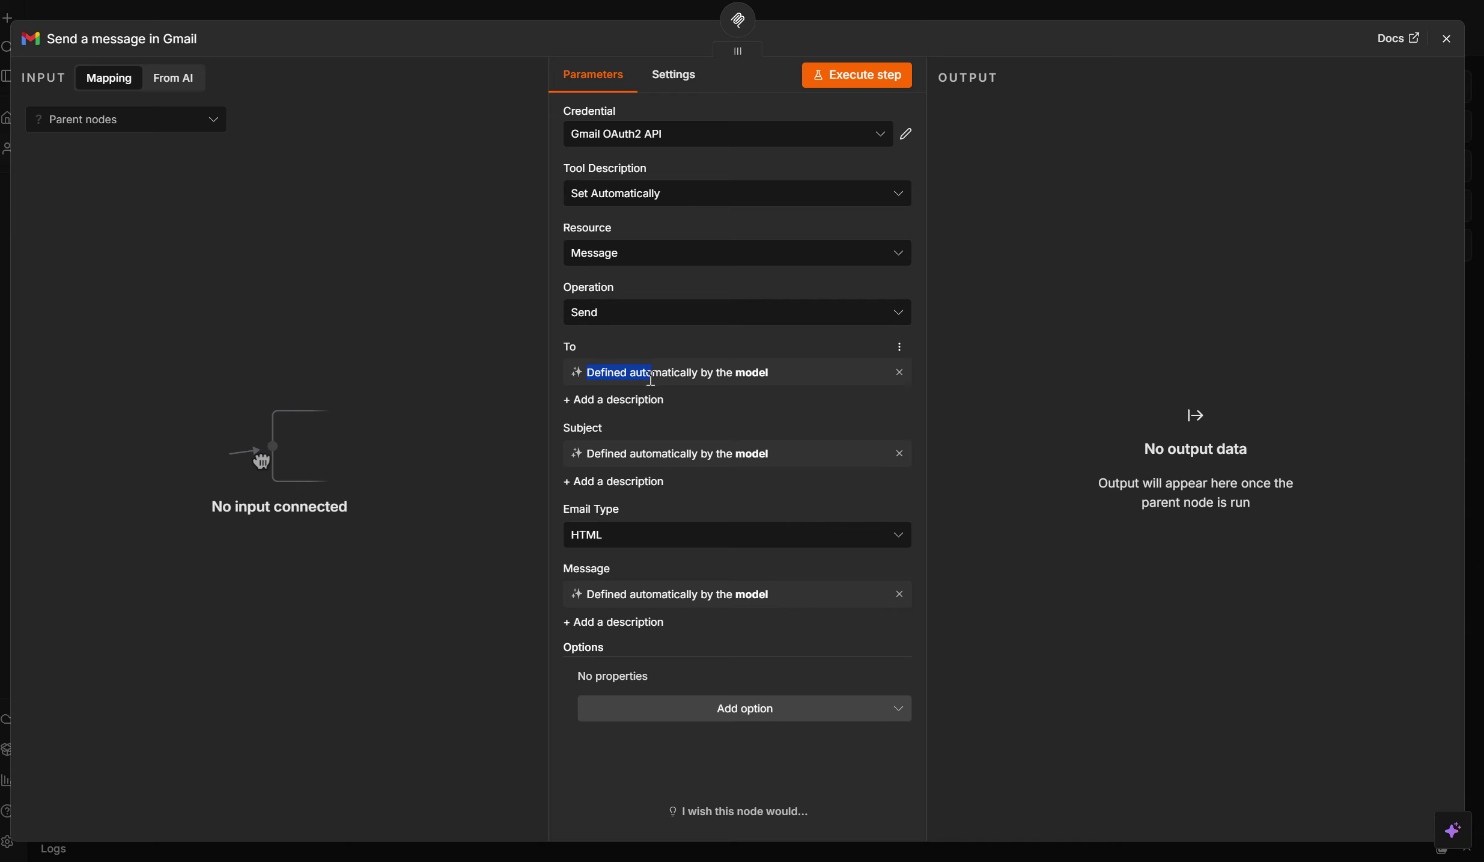
left_click(564, 345)
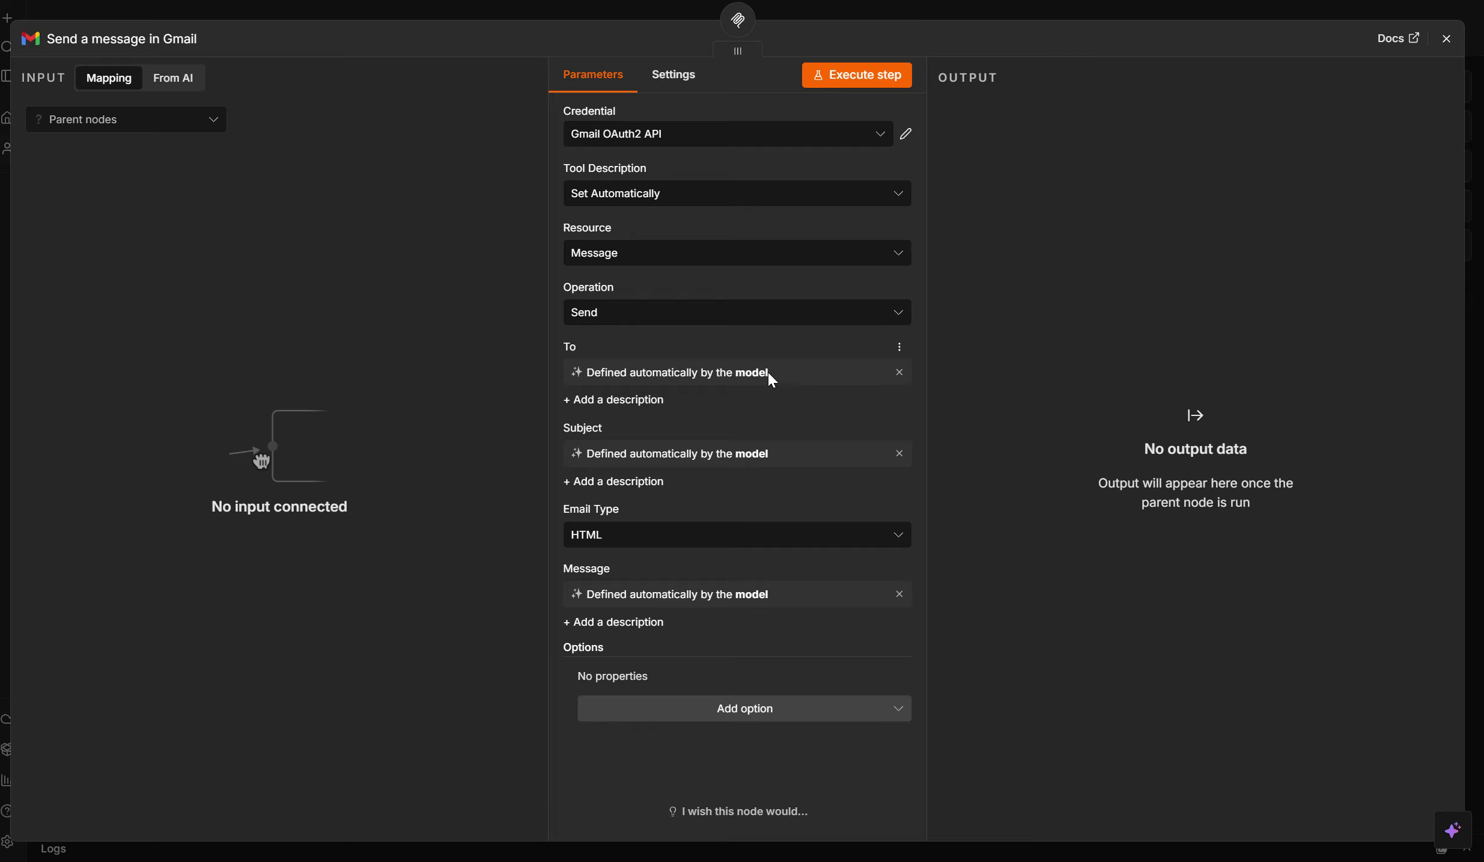
left_click_drag(767, 372, 1024, 310)
left_click(849, 347)
Add blank descriptions to the model-defined To and Subject fields of the Gmail node and close its settings.
left_click(610, 402)
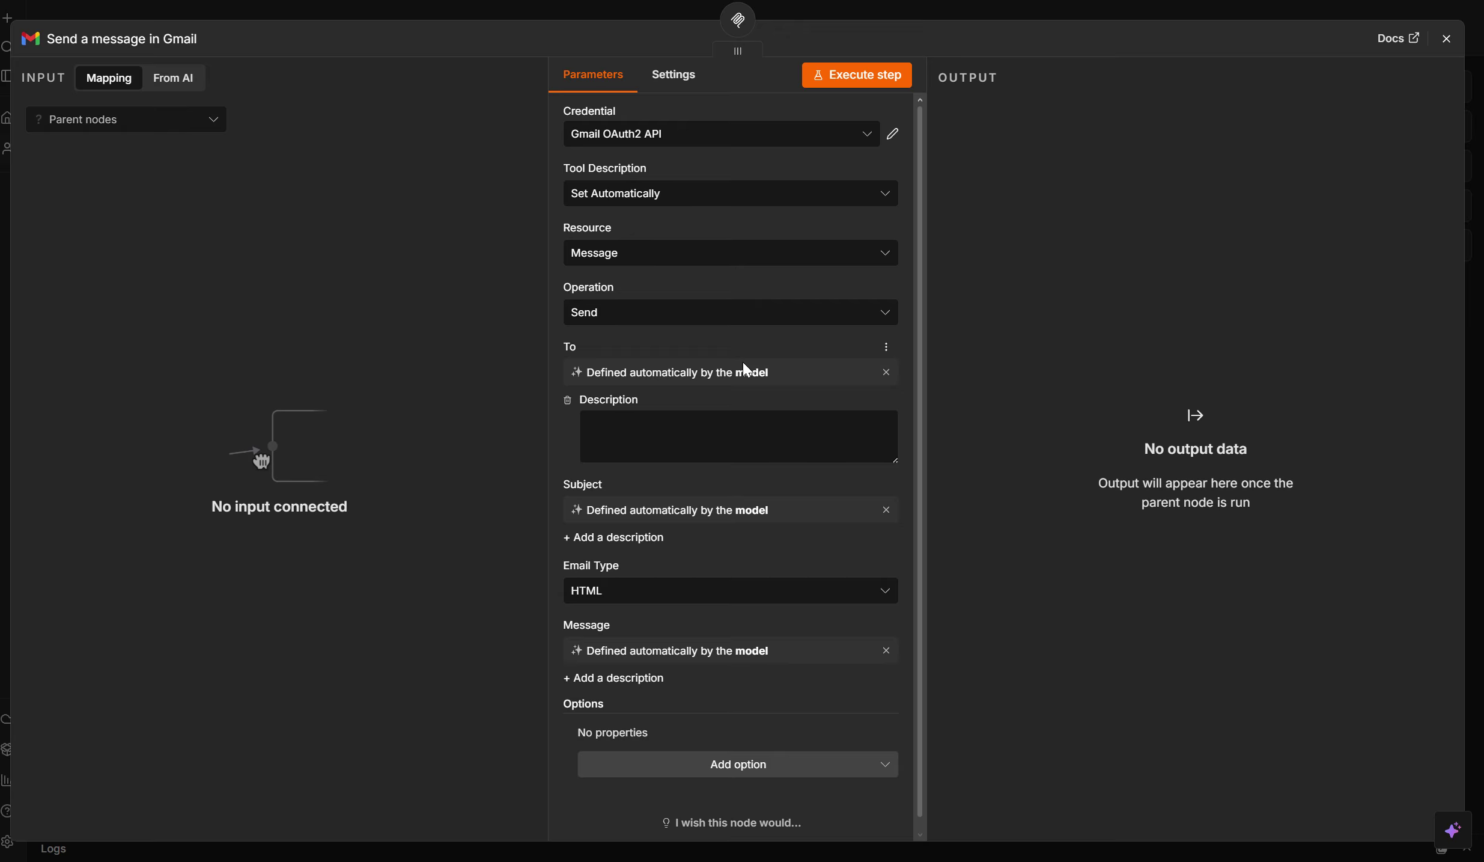
left_click(618, 426)
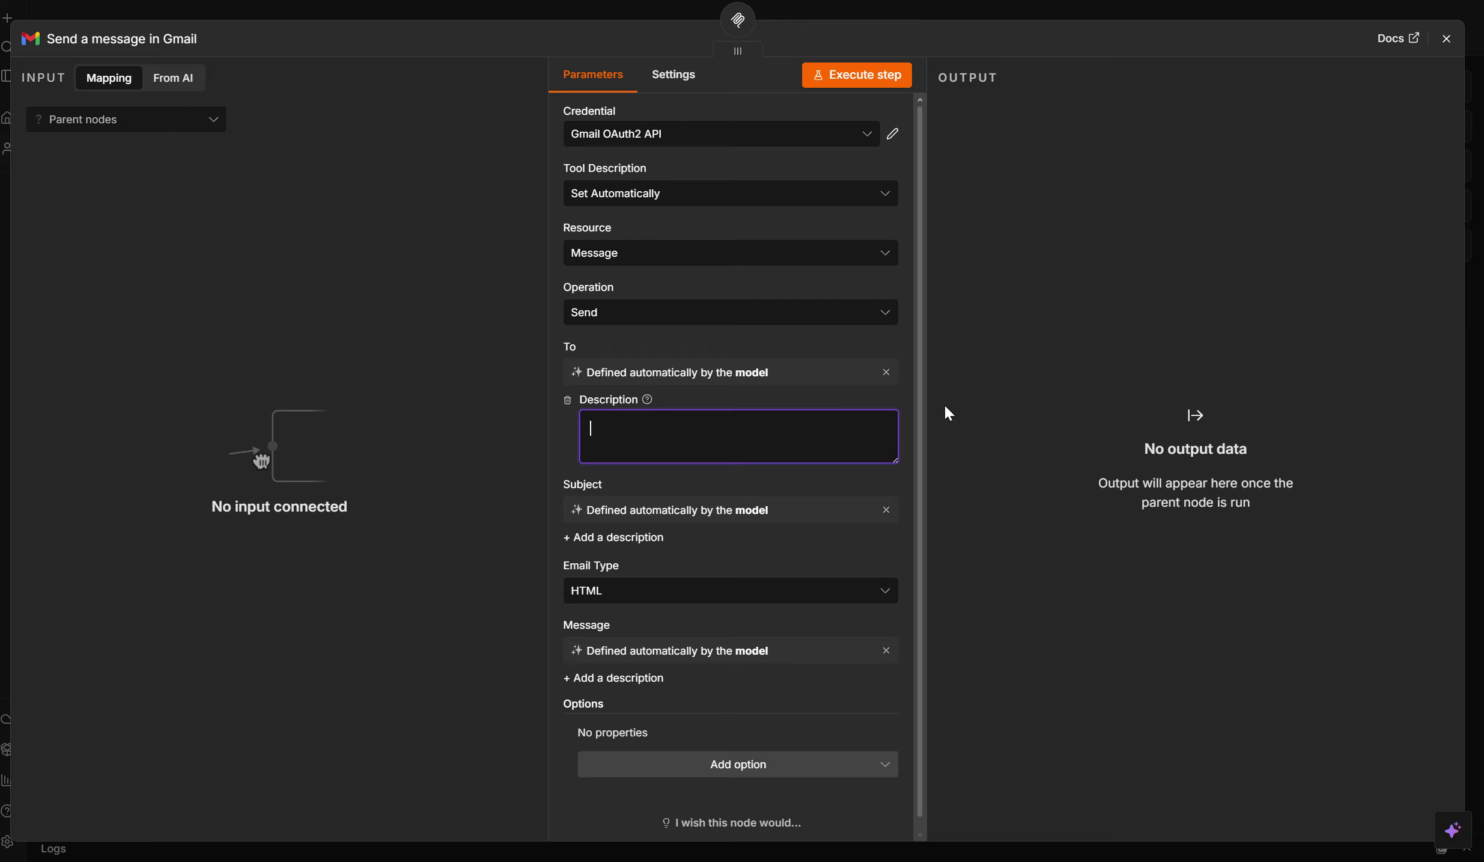
scroll(789, 441, "down", 1)
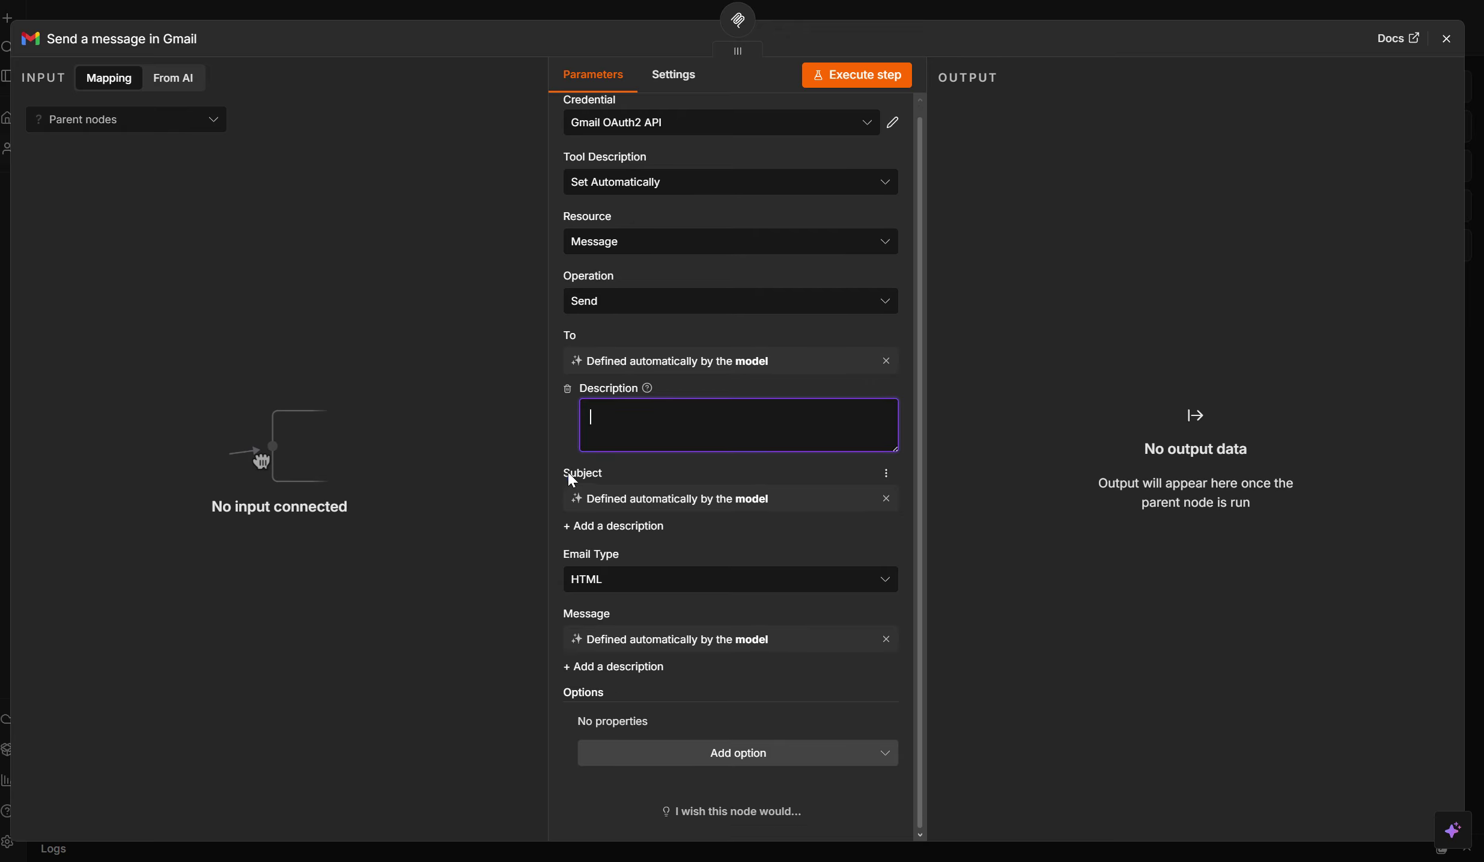
left_click_drag(568, 471, 611, 463)
left_click(711, 507)
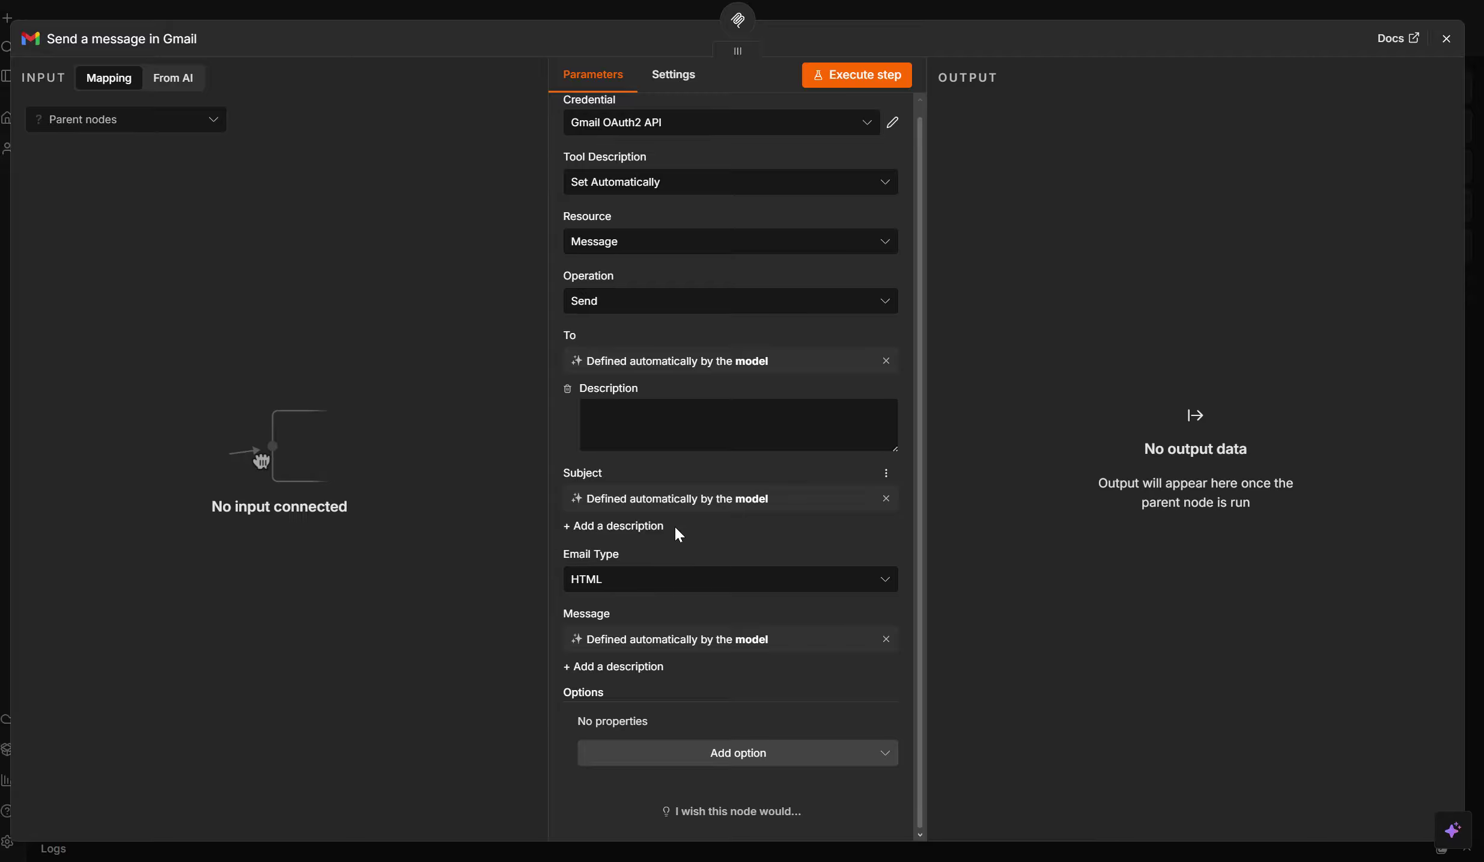
left_click(648, 522)
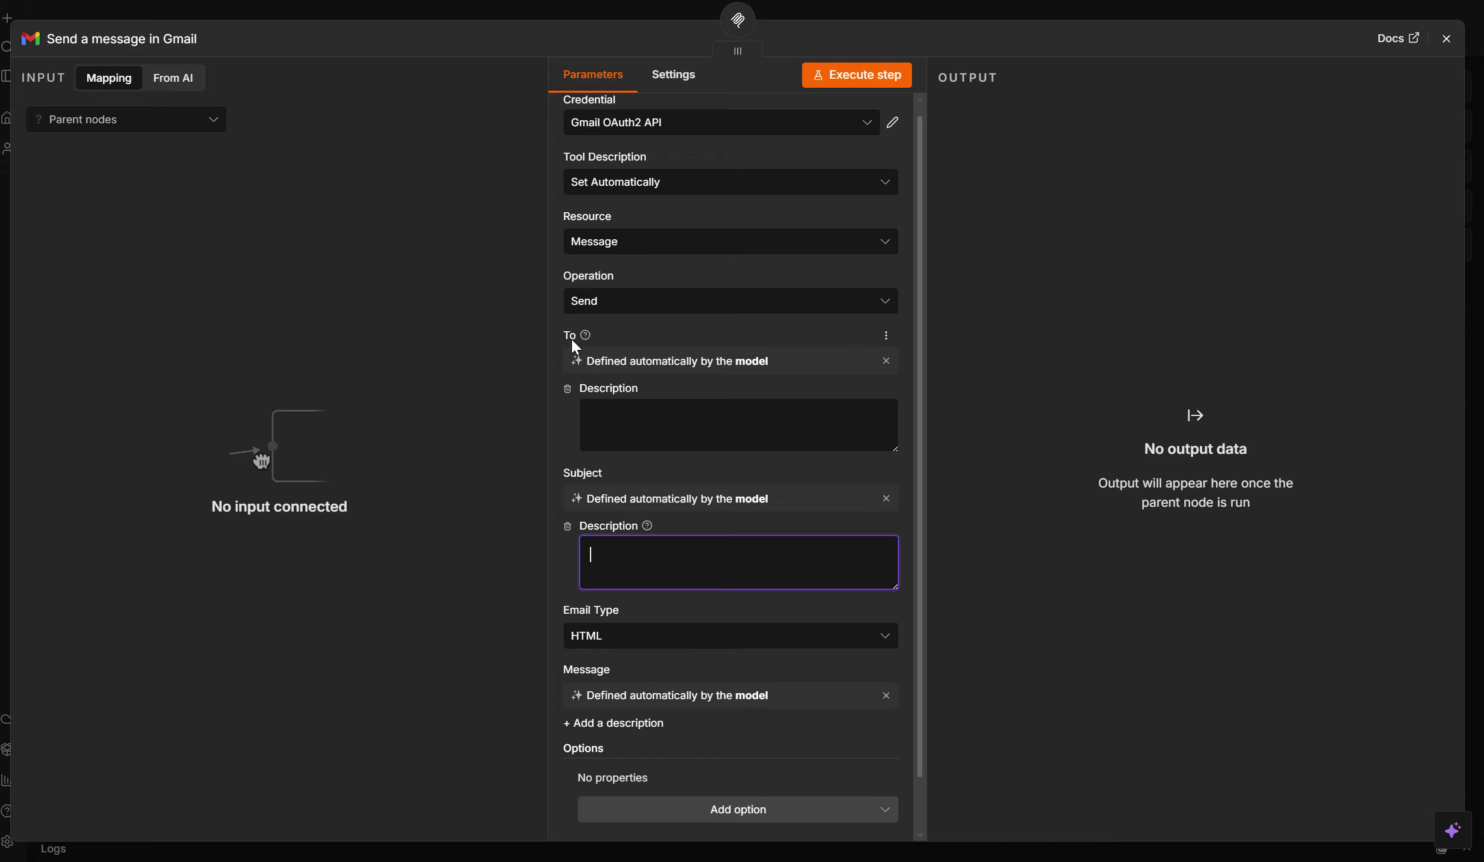
scroll(606, 652, "down", 2)
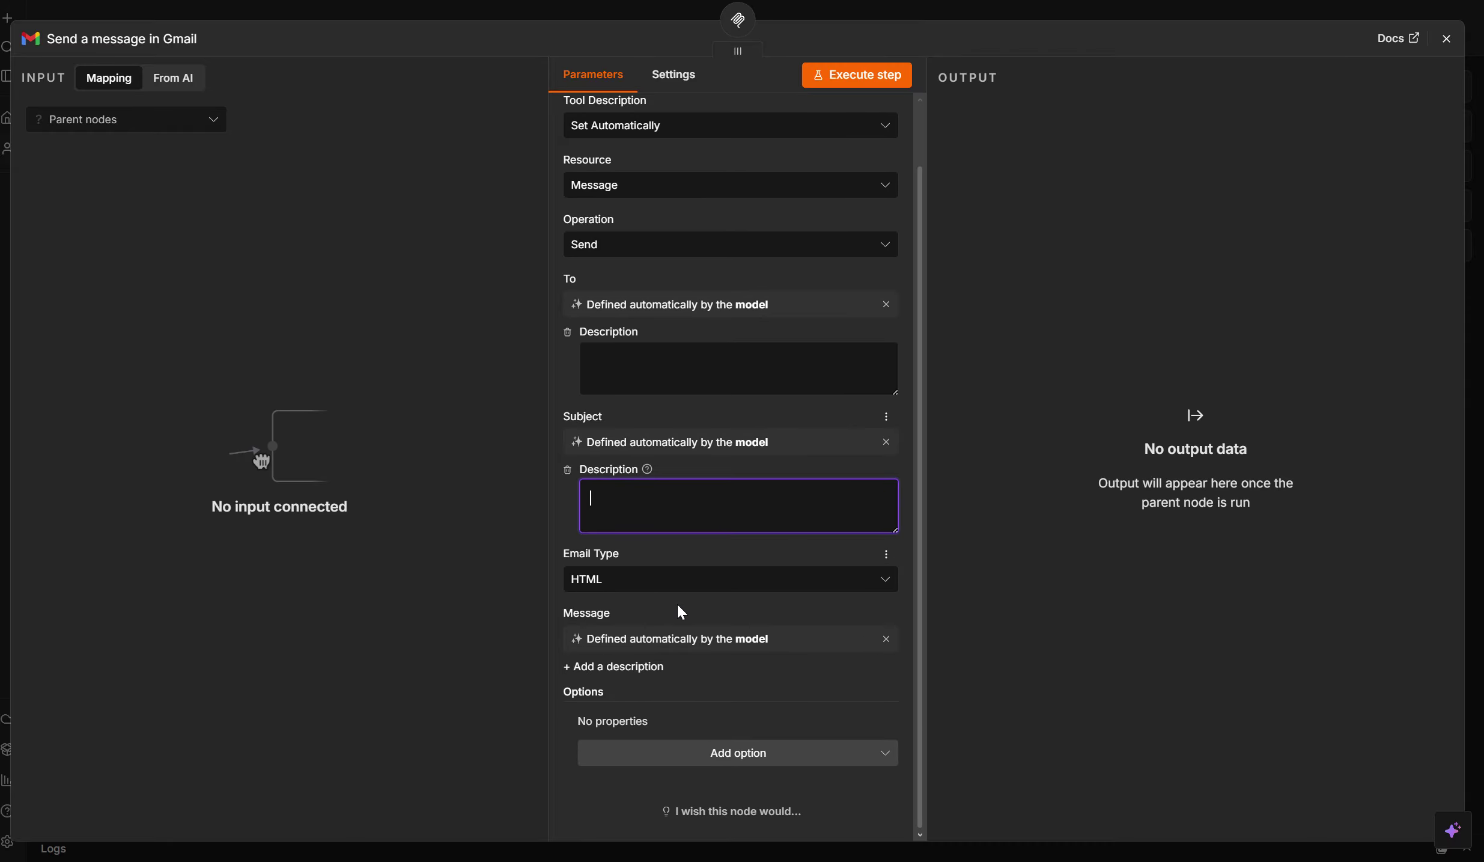
left_click(1447, 51)
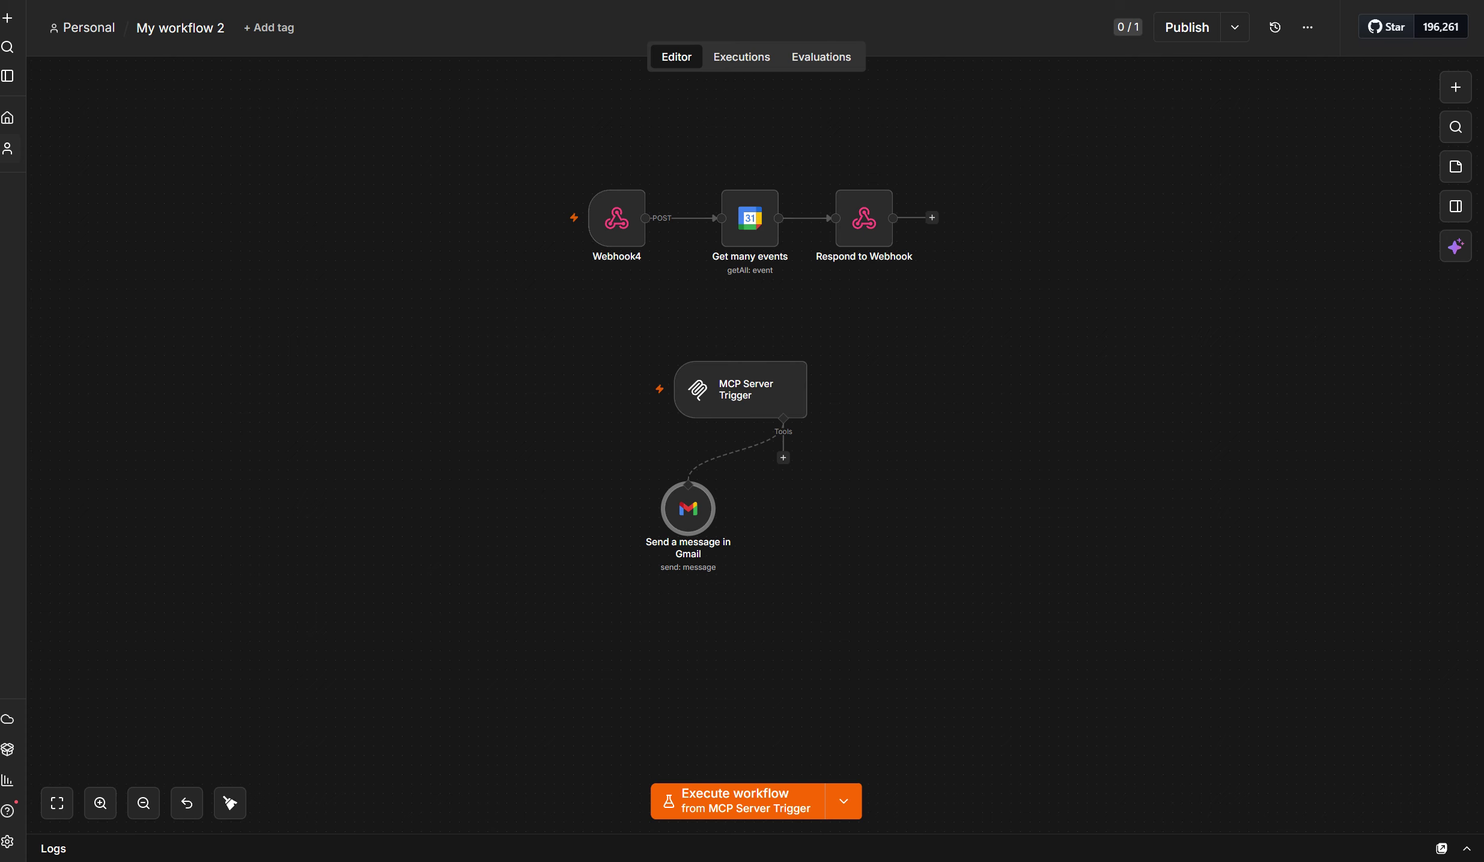
Switch back to Vapi and review mcp_tool's server URL, credential, header, encryption and MCP protocol settings.
key("alt+Tab")
scroll(550, 490, "down", 3)
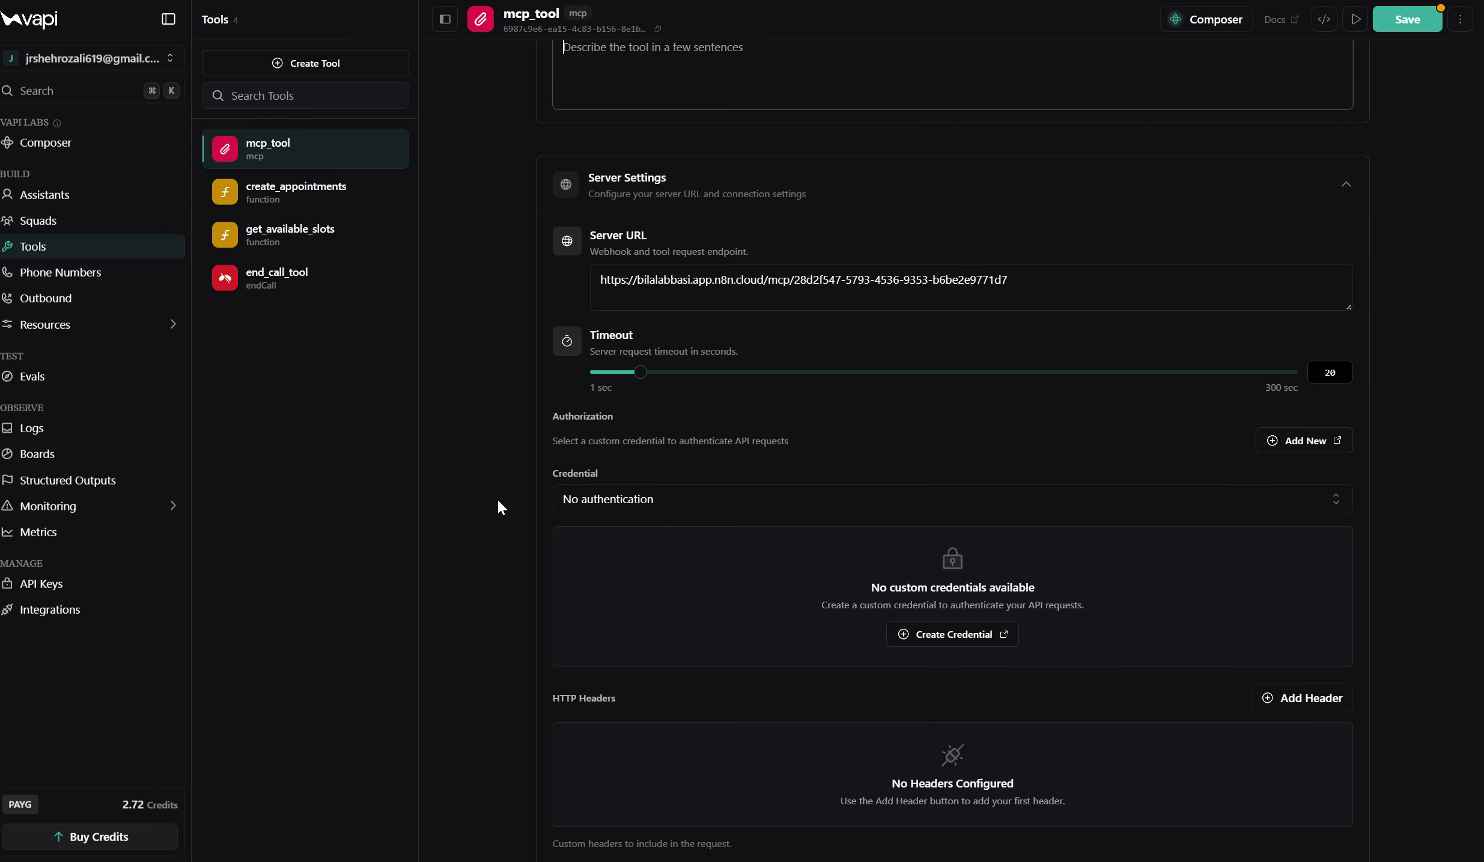
scroll(498, 500, "down", 5)
scroll(526, 579, "up", 8)
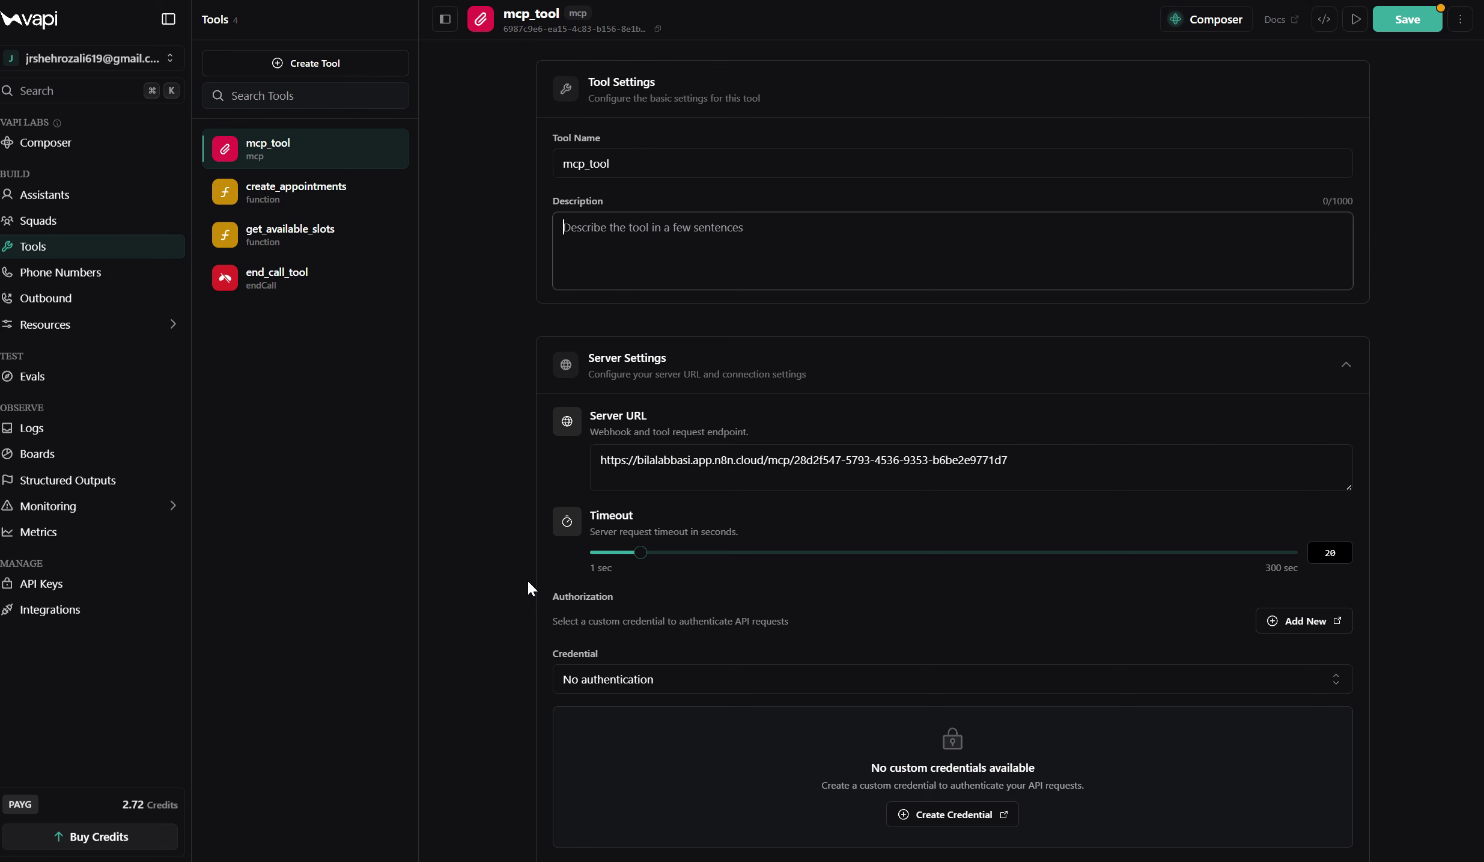
scroll(721, 451, "down", 3)
scroll(721, 447, "down", 6)
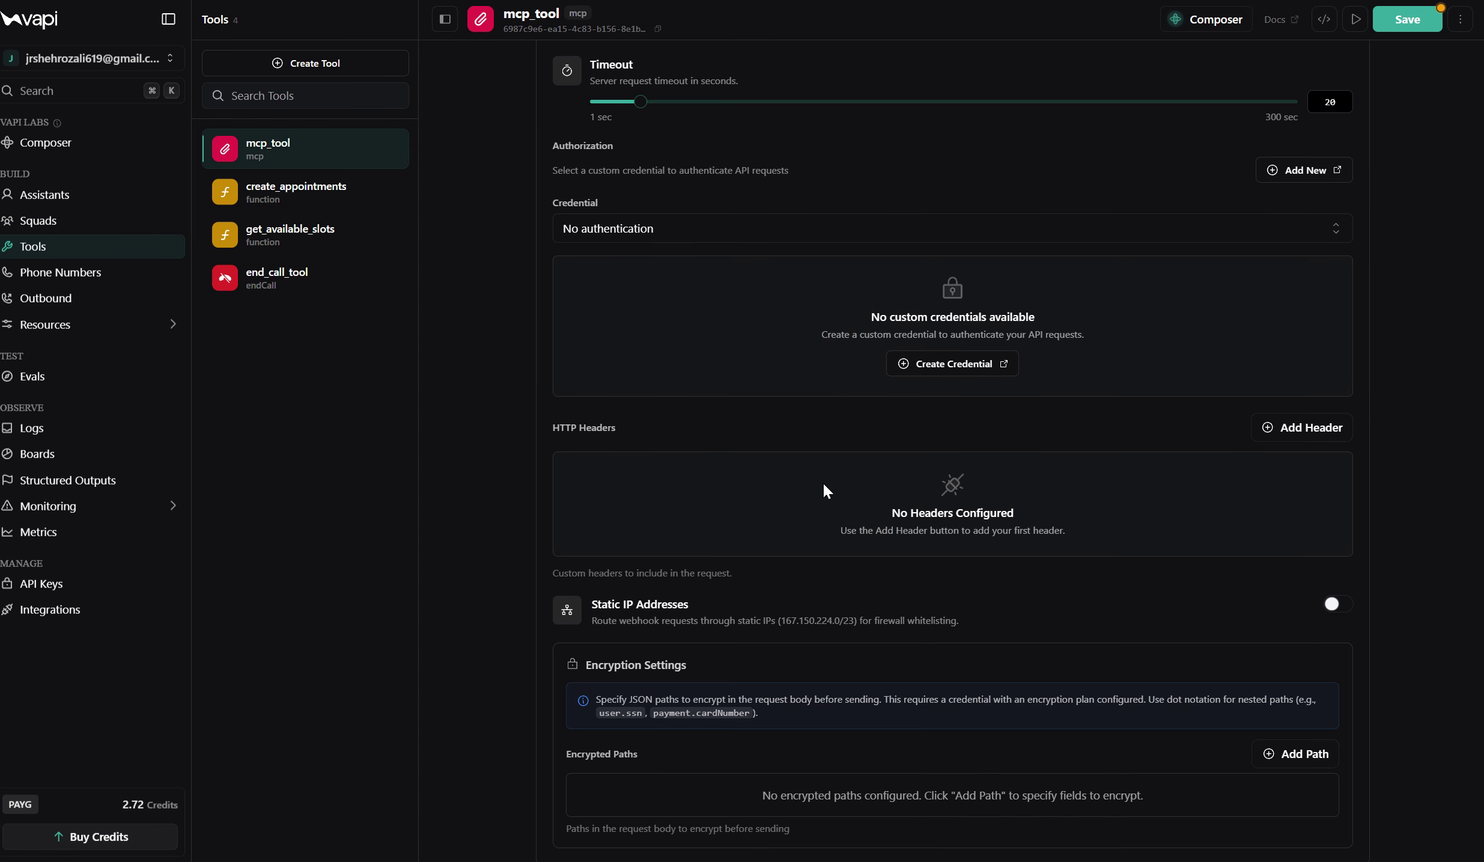
scroll(822, 482, "down", 1)
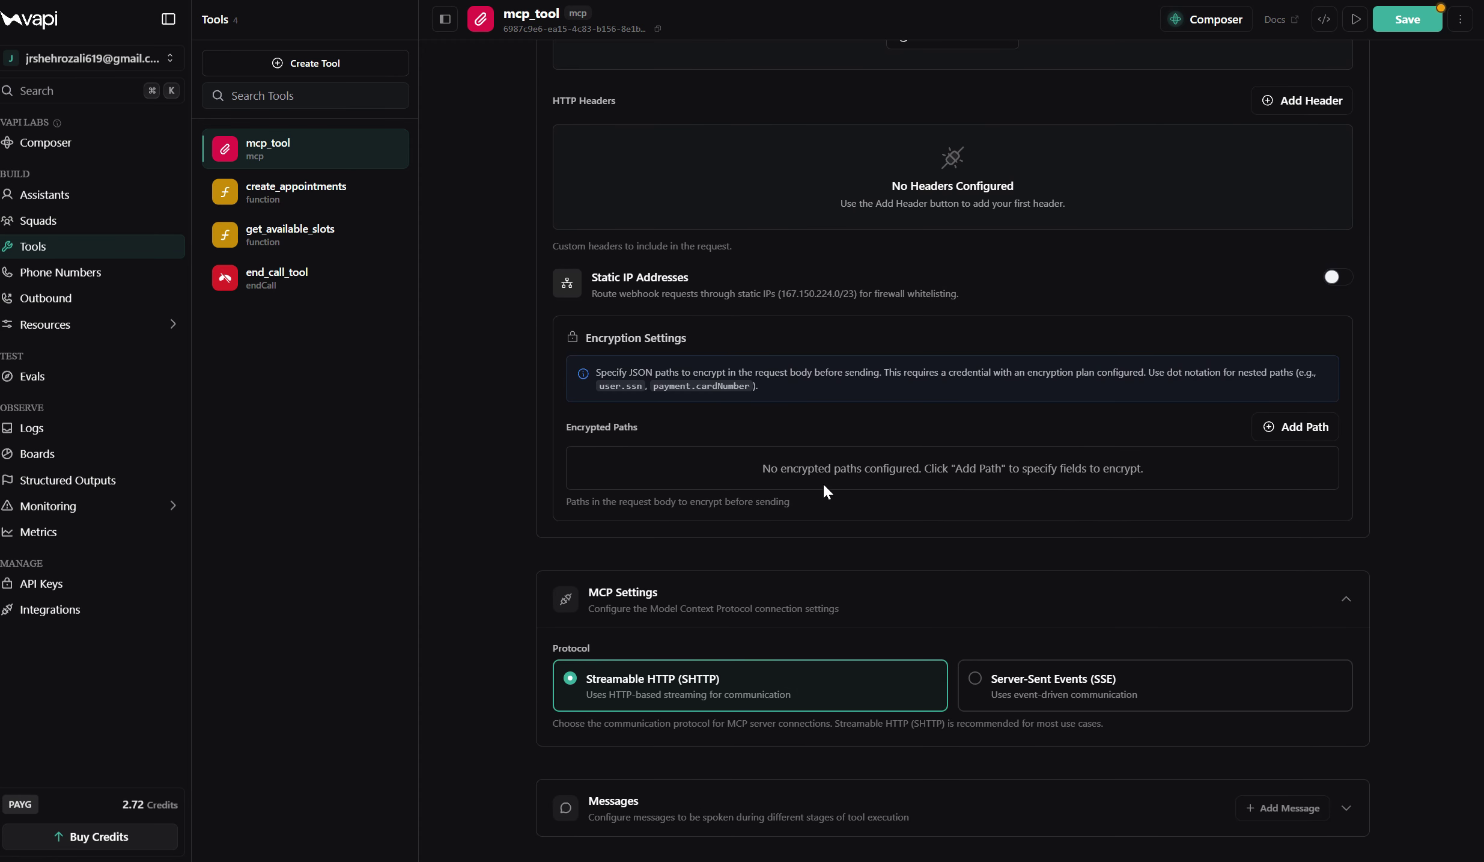
scroll(1031, 506, "down", 2)
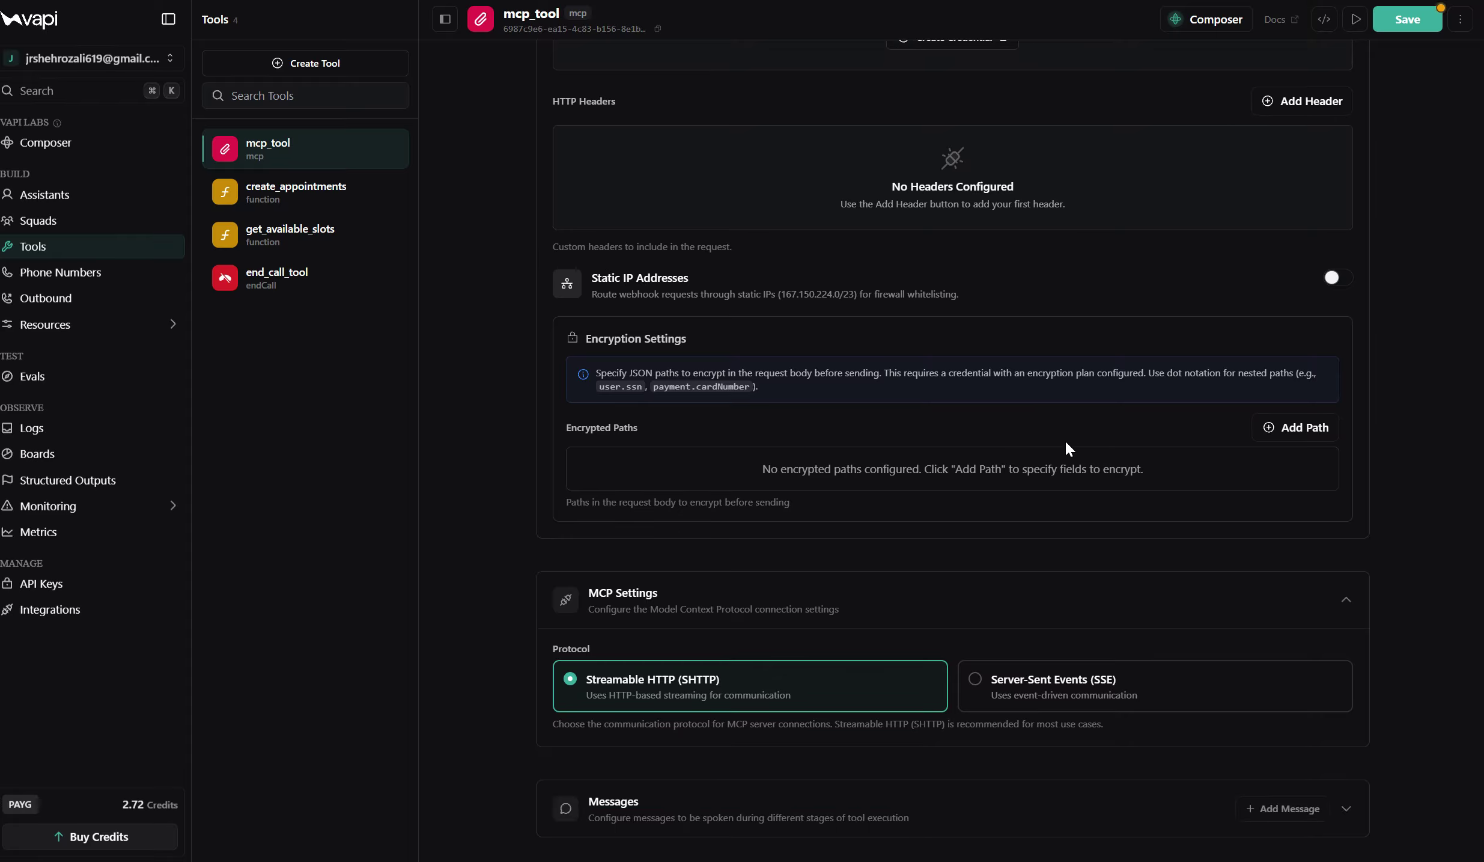
scroll(899, 488, "up", 8)
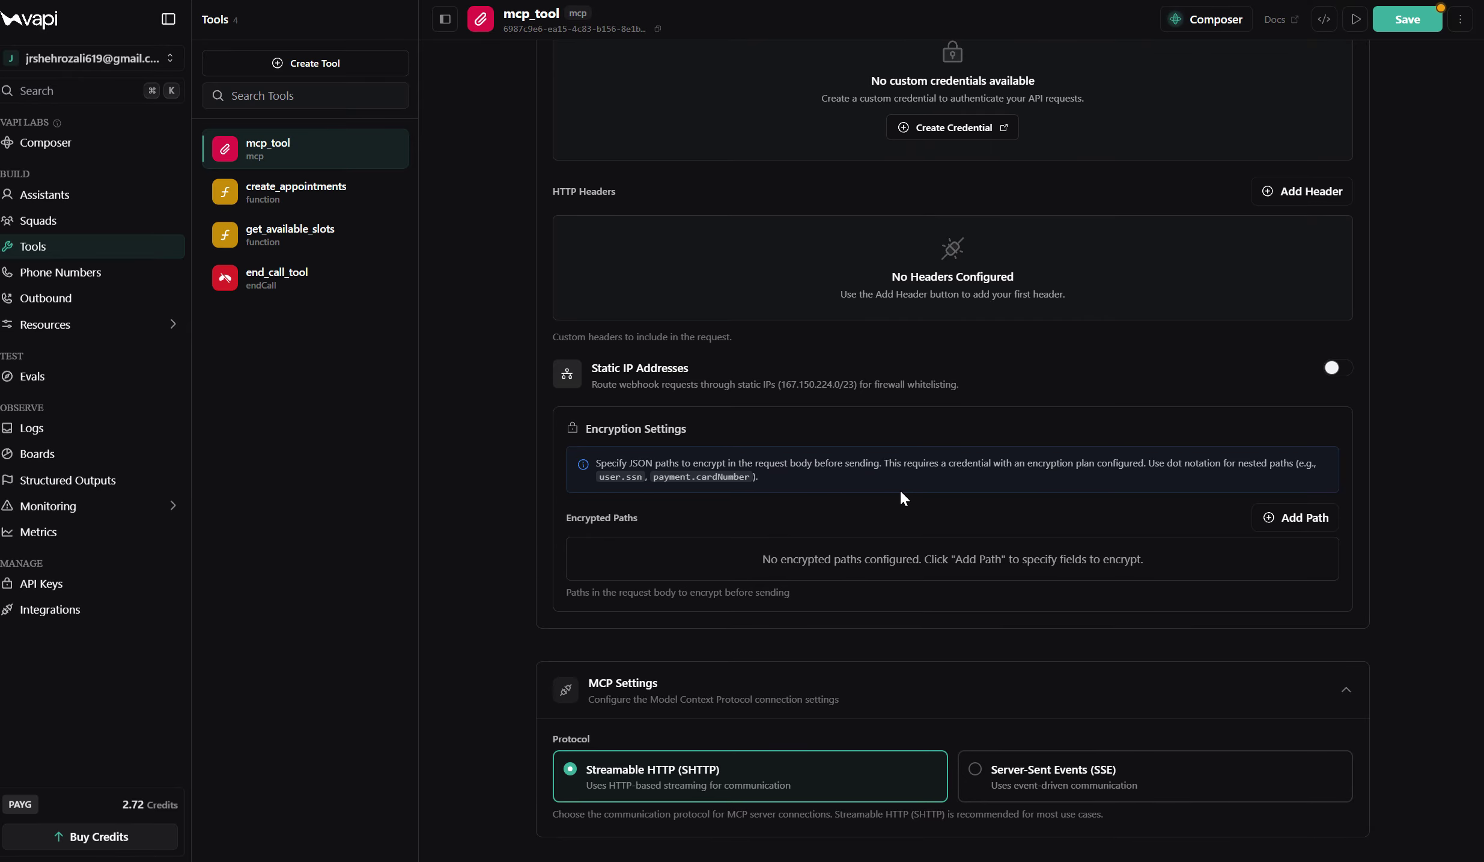
scroll(907, 521, "up", 2)
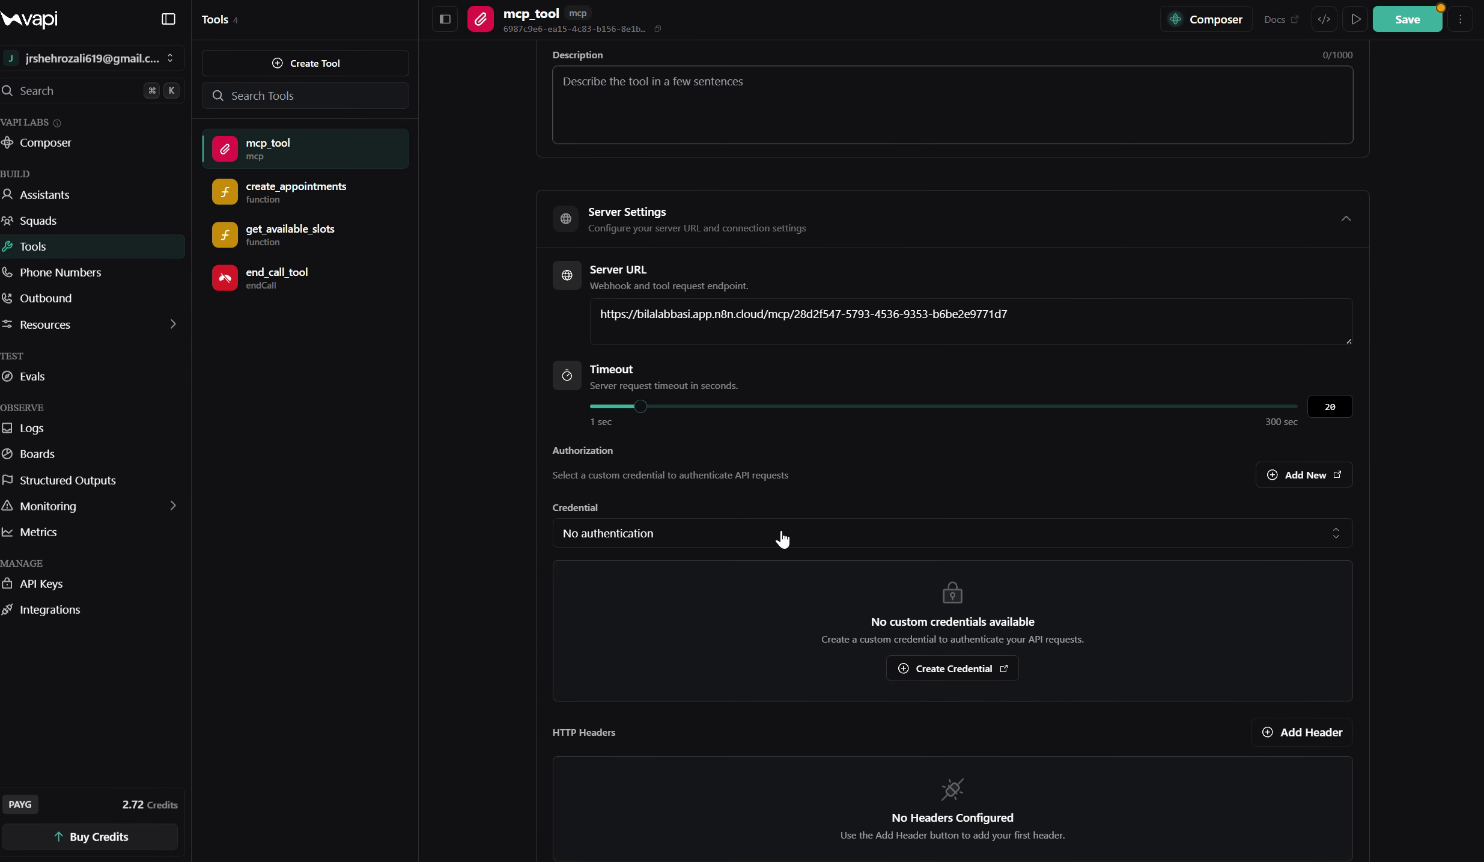
left_click(762, 537)
left_click(1373, 515)
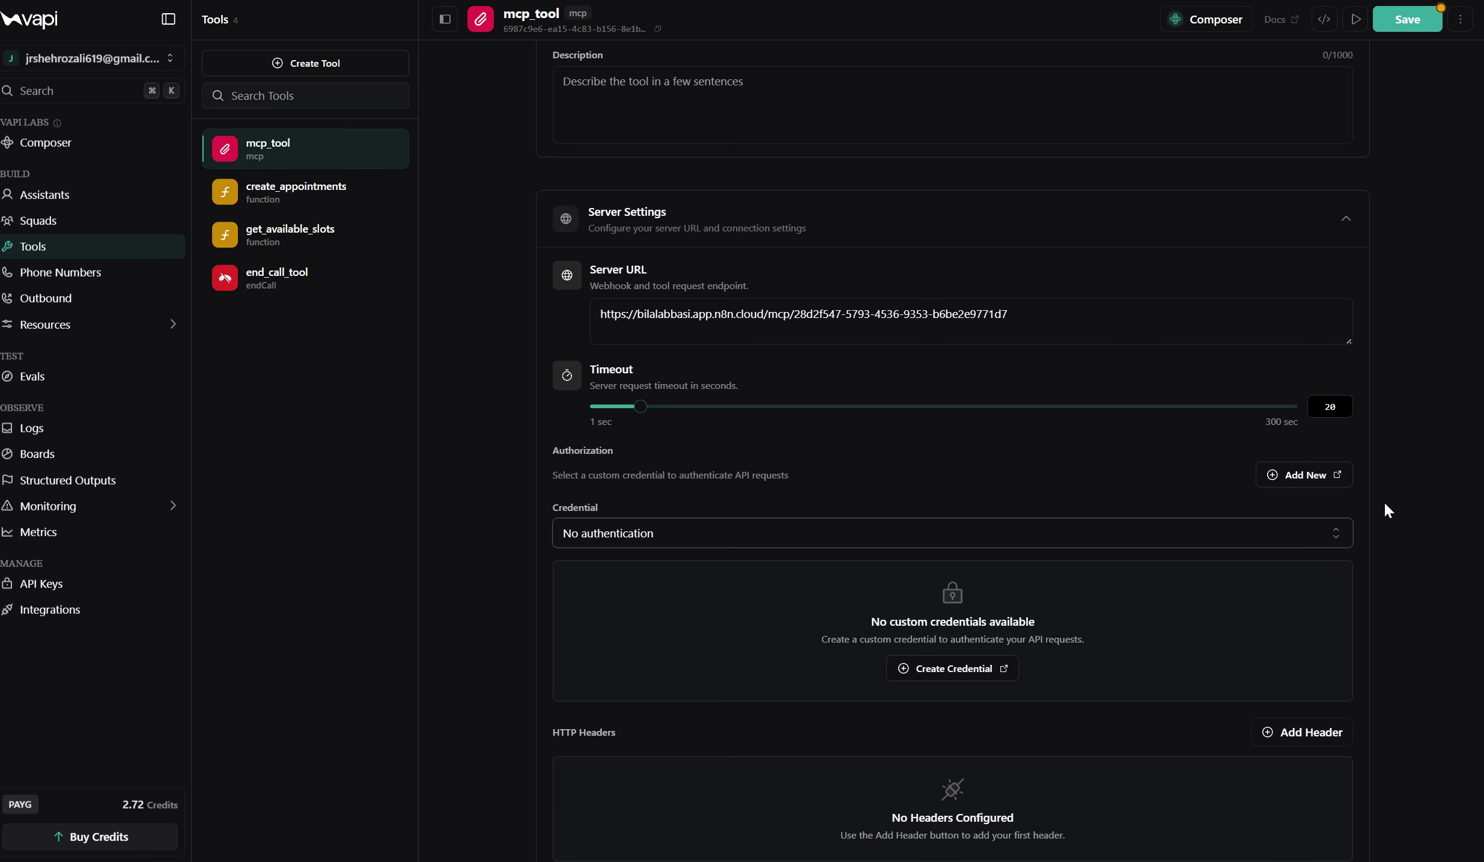
scroll(914, 421, "up", 3)
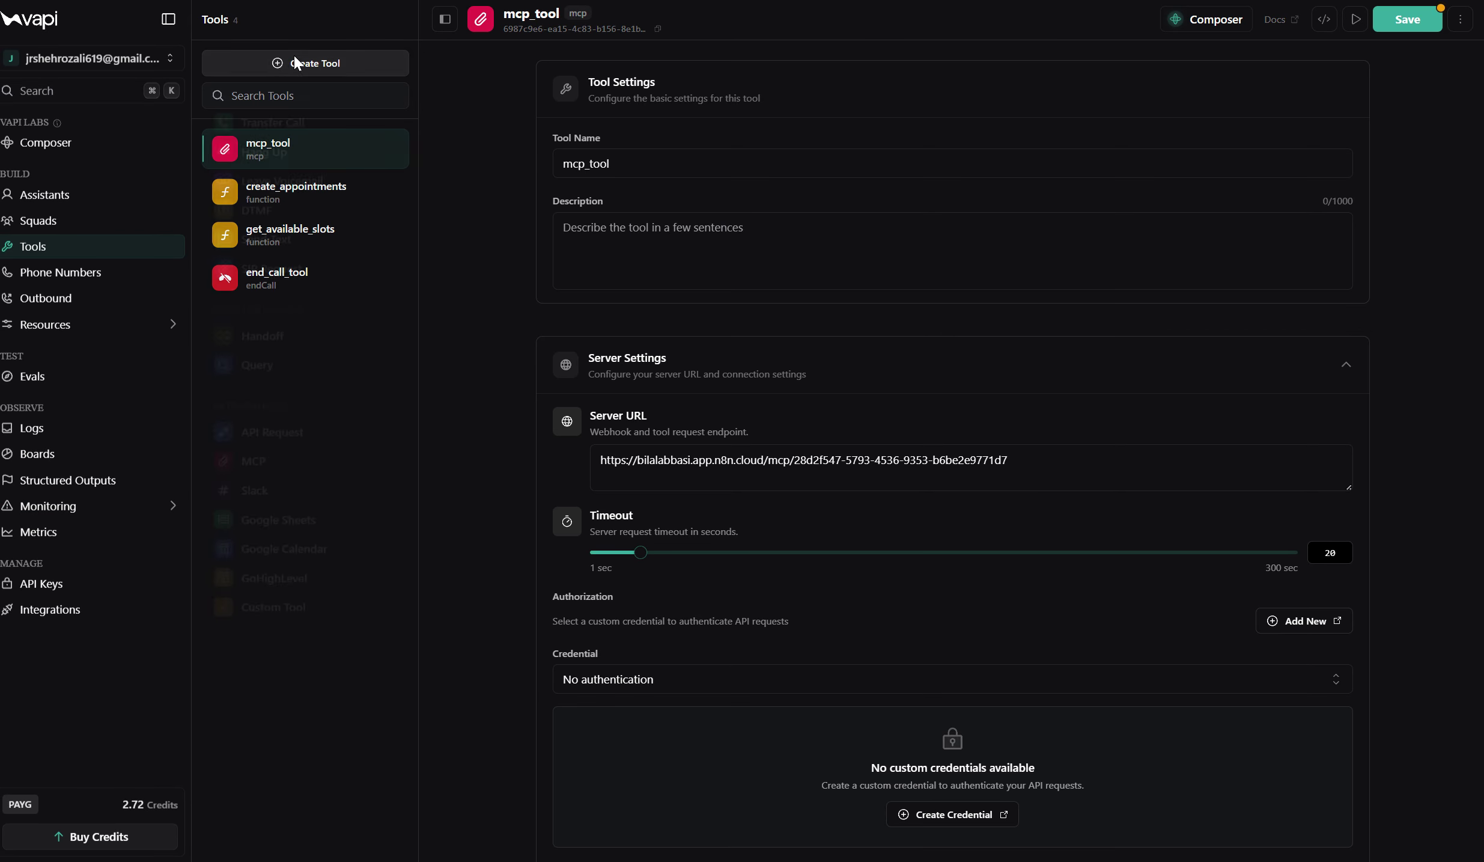
Create a new Query tool in Vapi.
left_click(294, 58)
left_click_drag(233, 315, 302, 316)
left_click(255, 371)
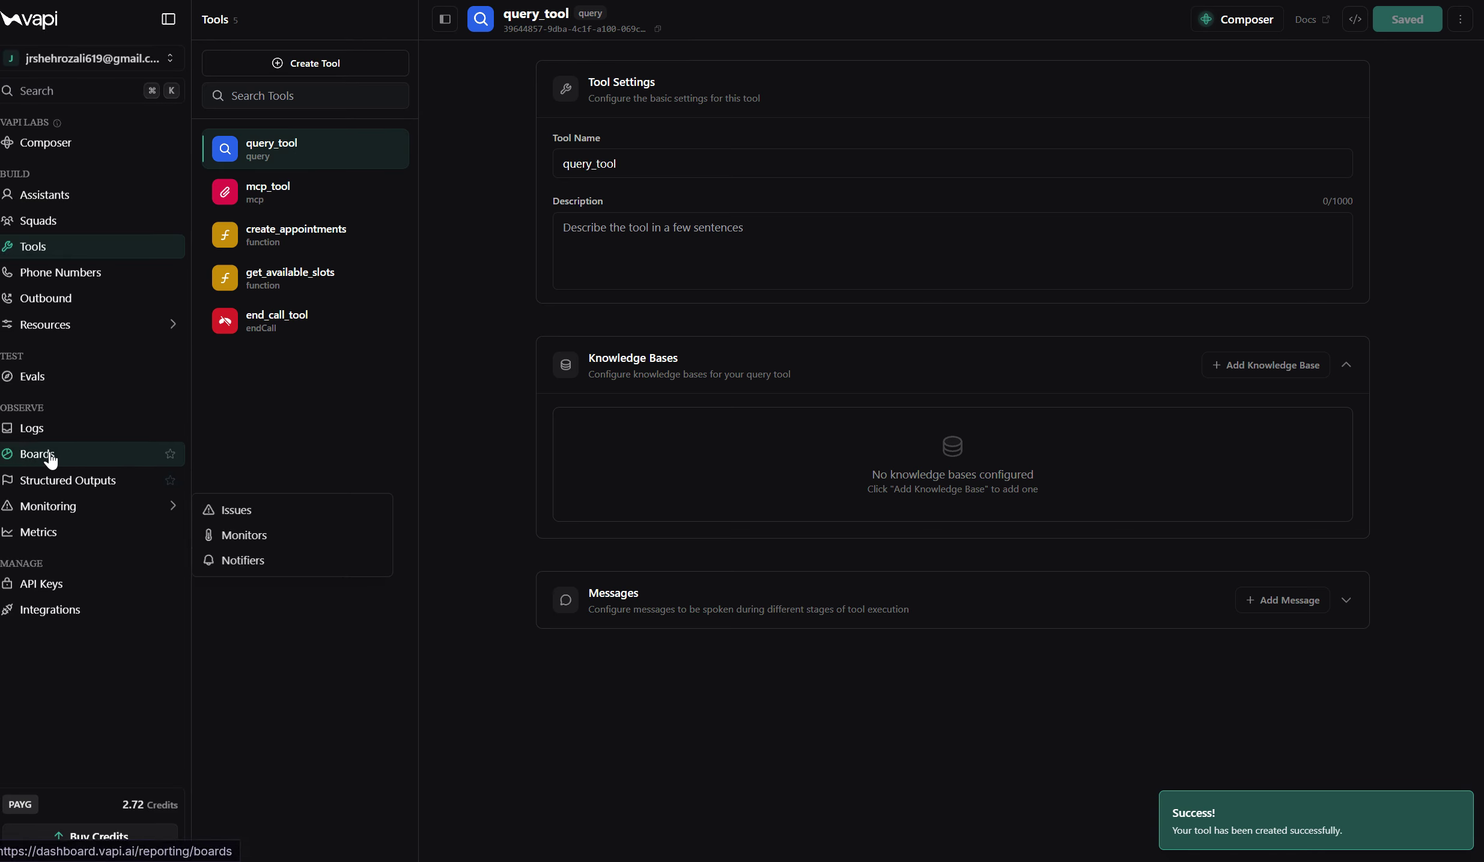
Upload the downloaded resume PDF to the Files resources and review its entry in the file list.
mouse_move(53, 329)
left_click(265, 352)
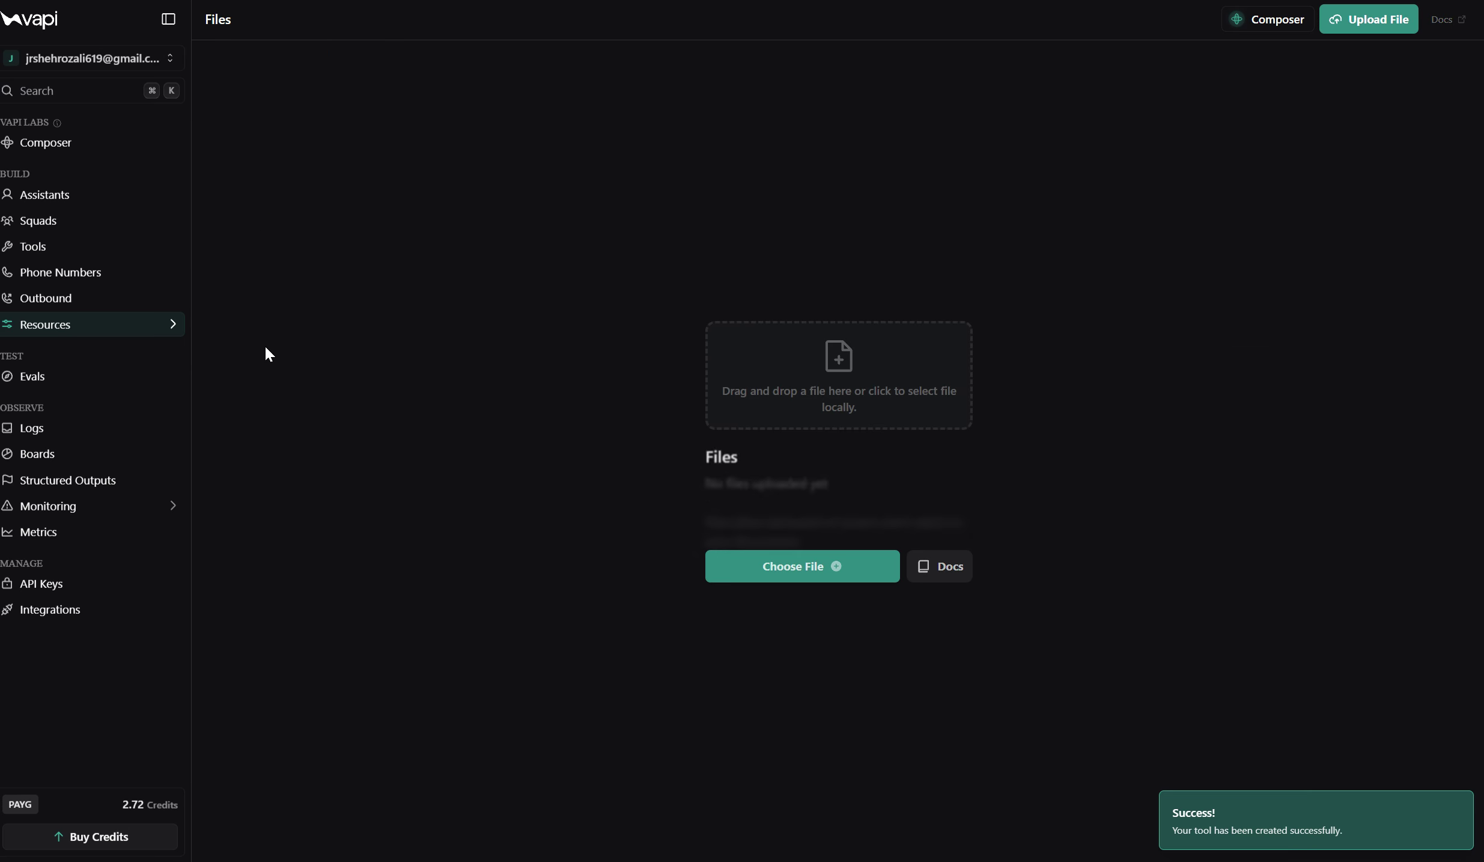
left_click(815, 568)
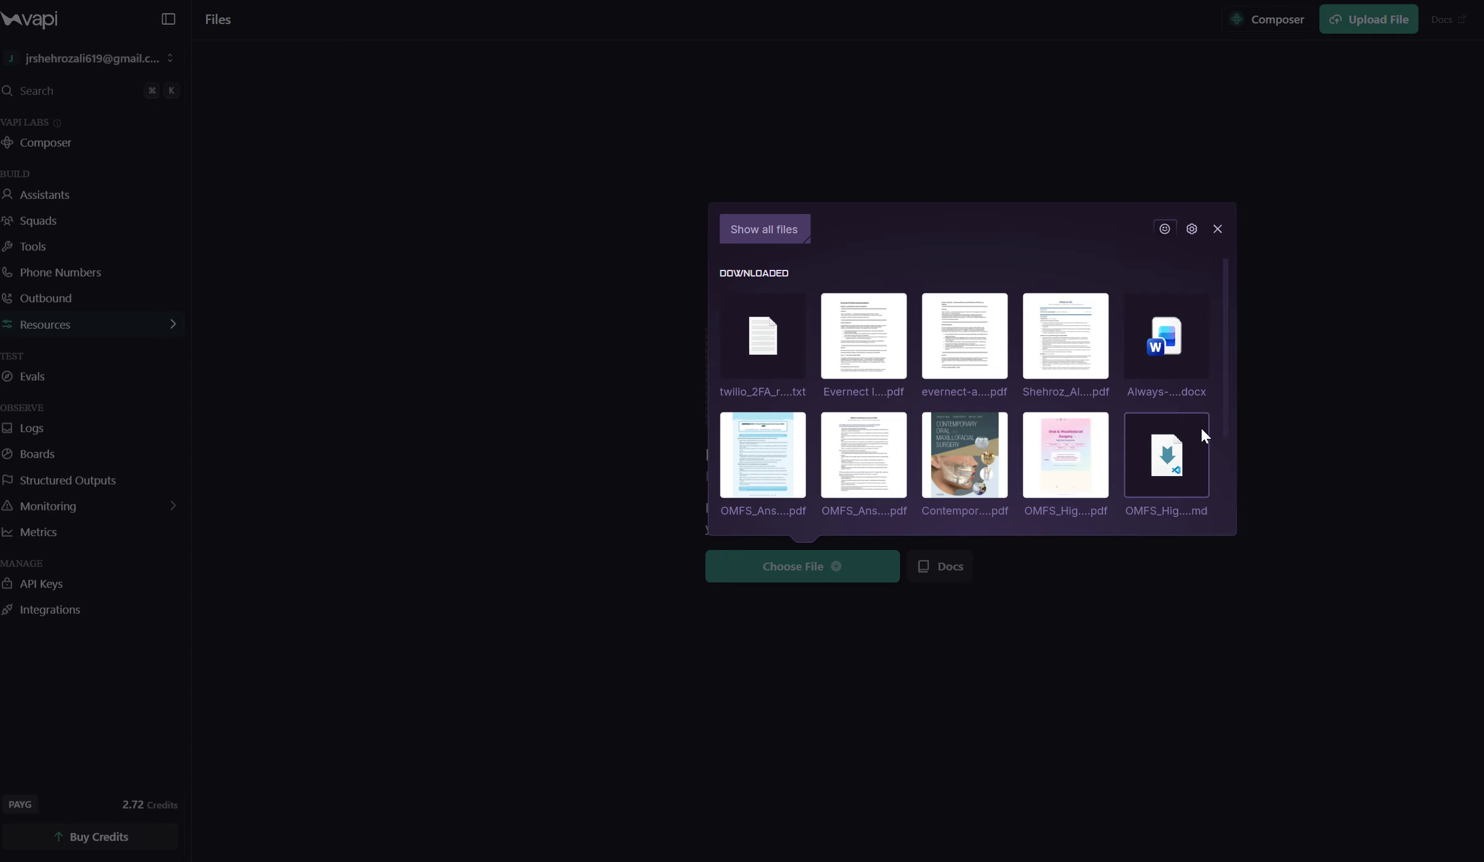
scroll(1055, 423, "down", 2)
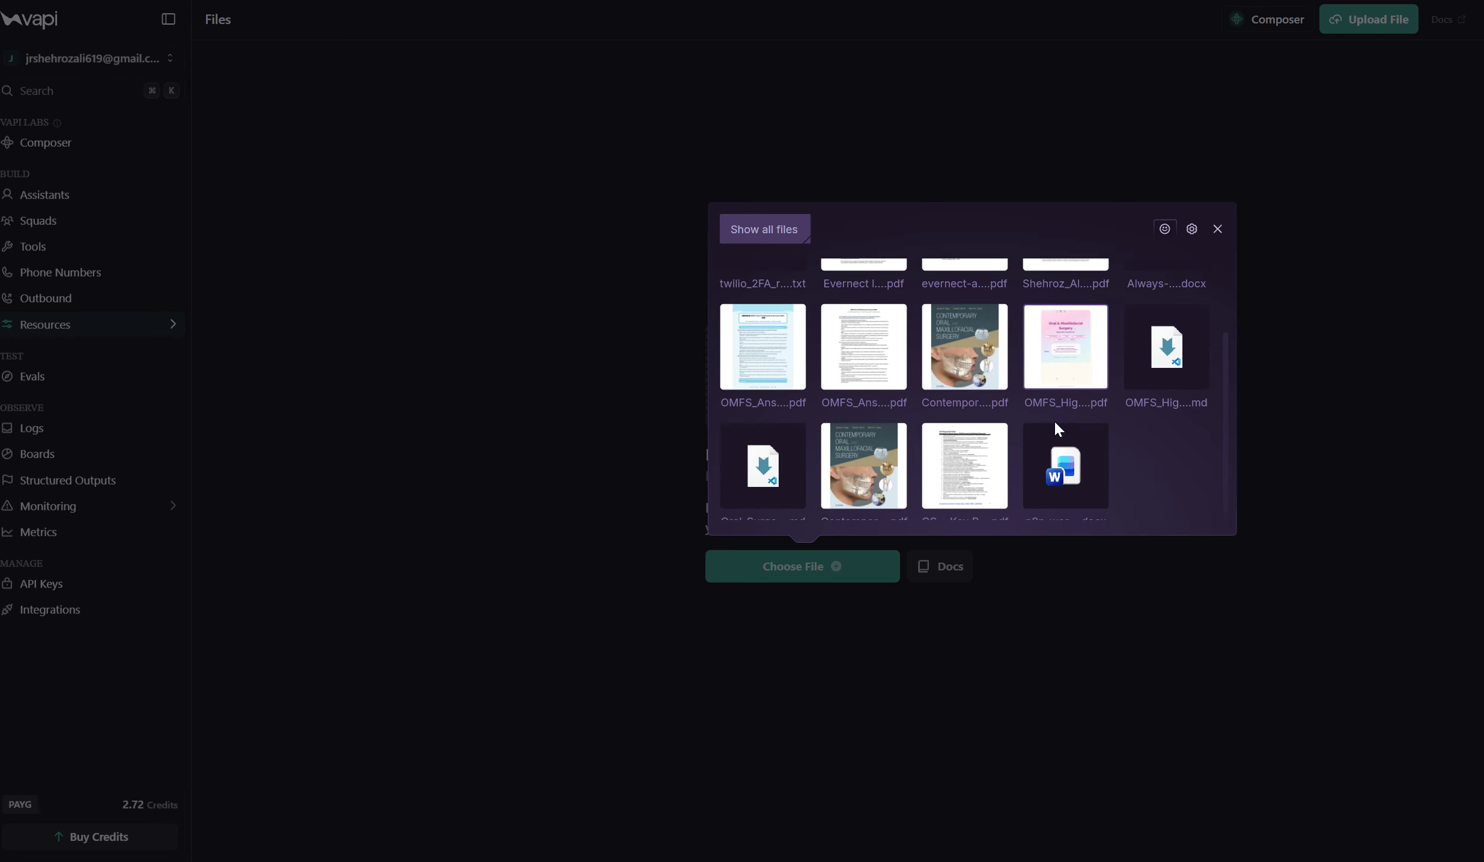
scroll(1056, 428, "down", 1)
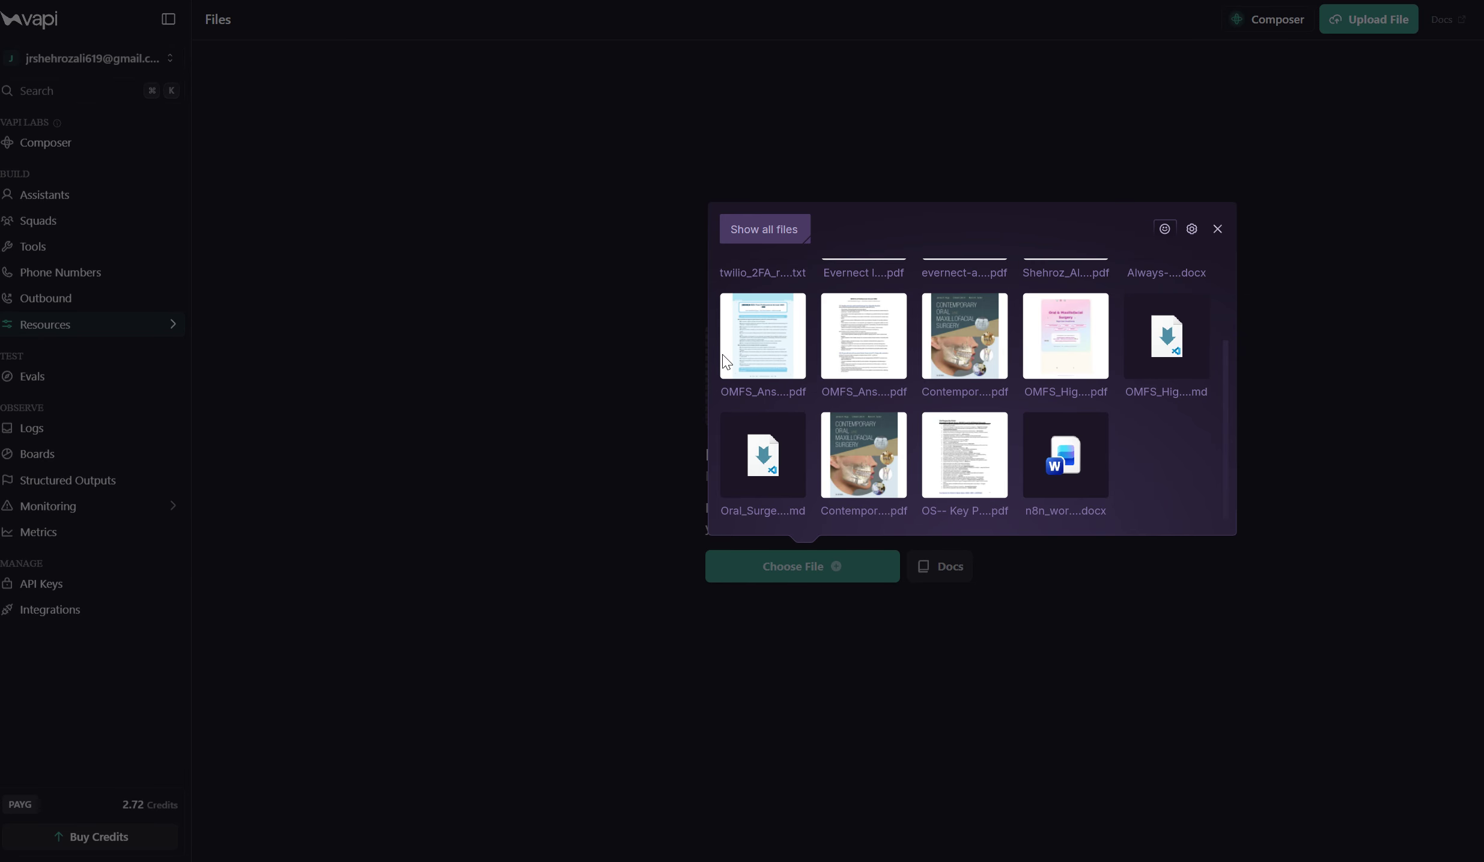
scroll(1023, 389, "up", 2)
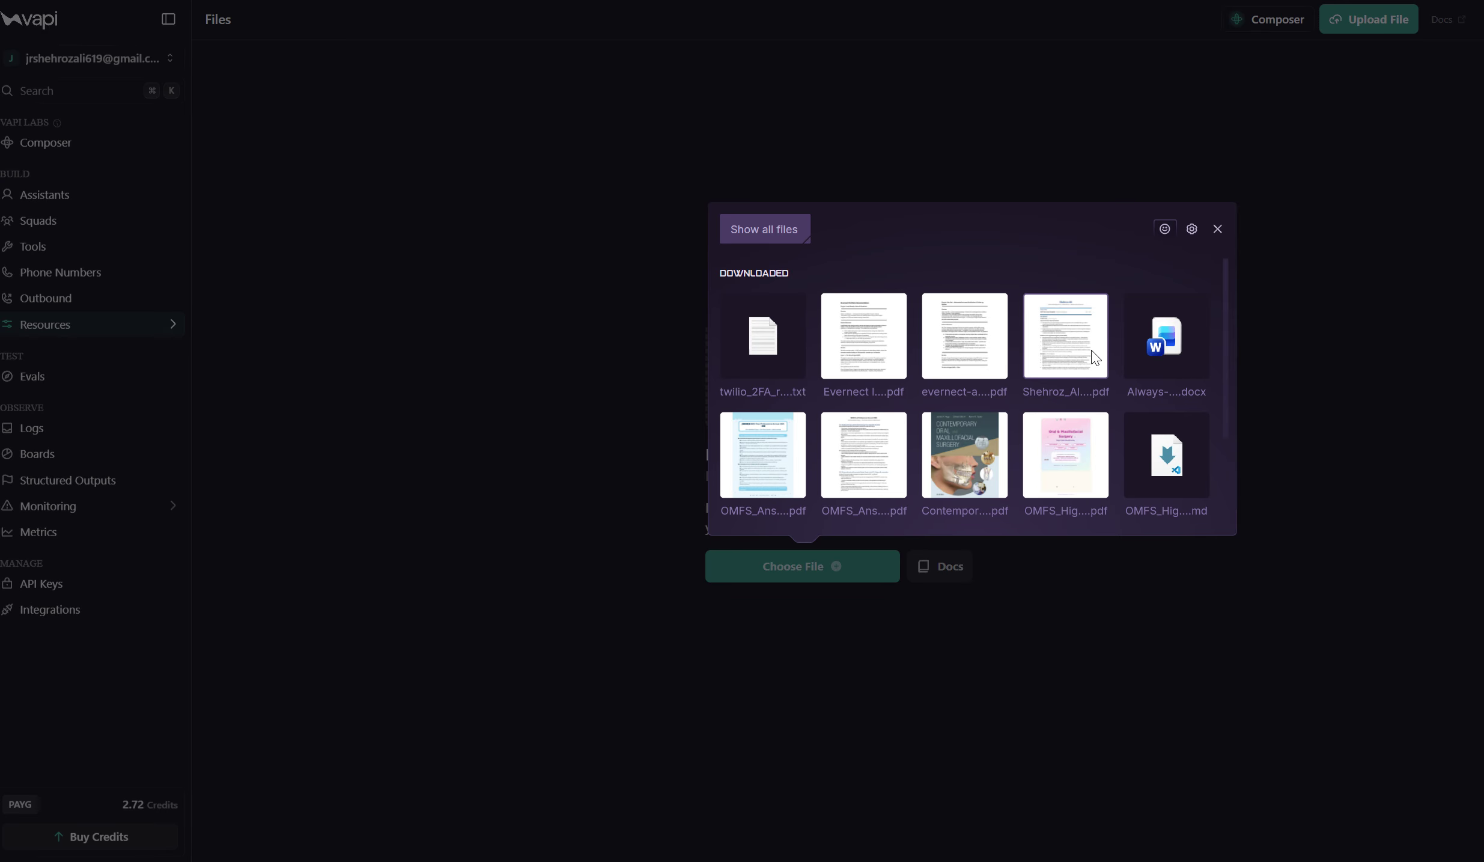
left_click(1088, 329)
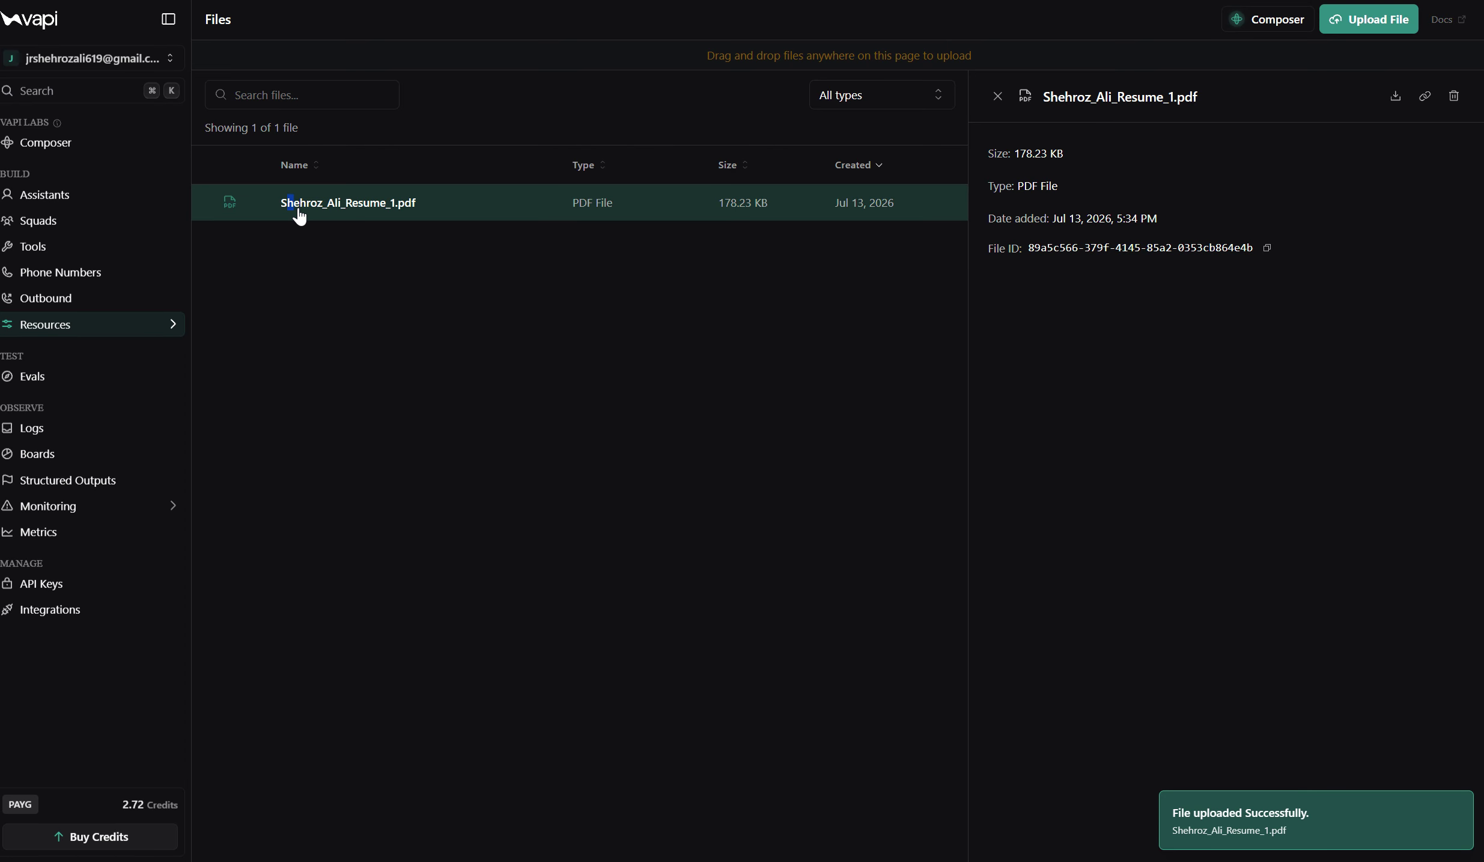
left_click_drag(288, 204, 659, 220)
left_click(662, 343)
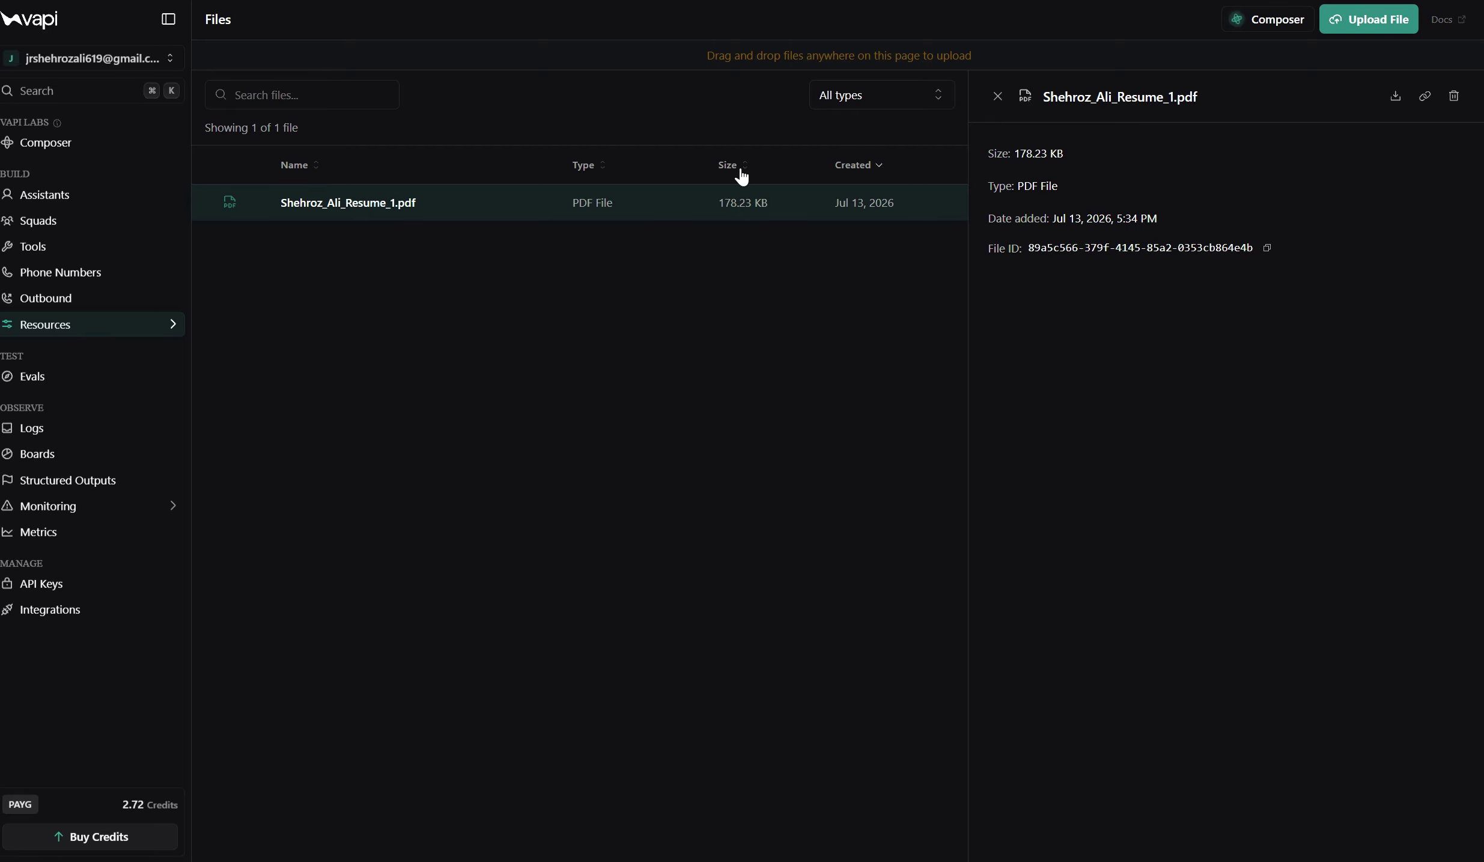
Return to query_tool, add a knowledge base and attach the uploaded resume PDF to it.
left_click(56, 242)
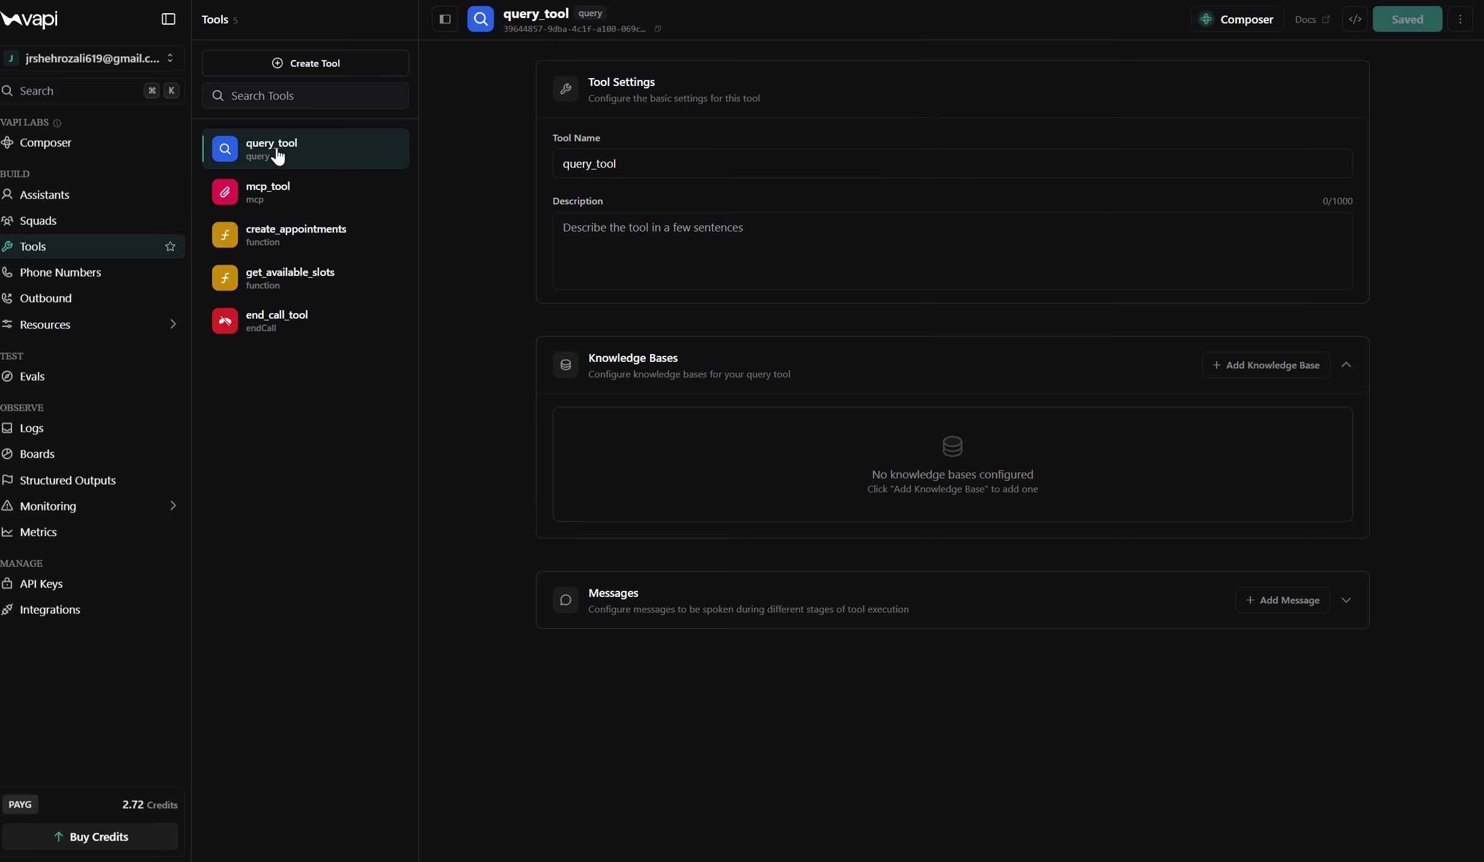
left_click(959, 237)
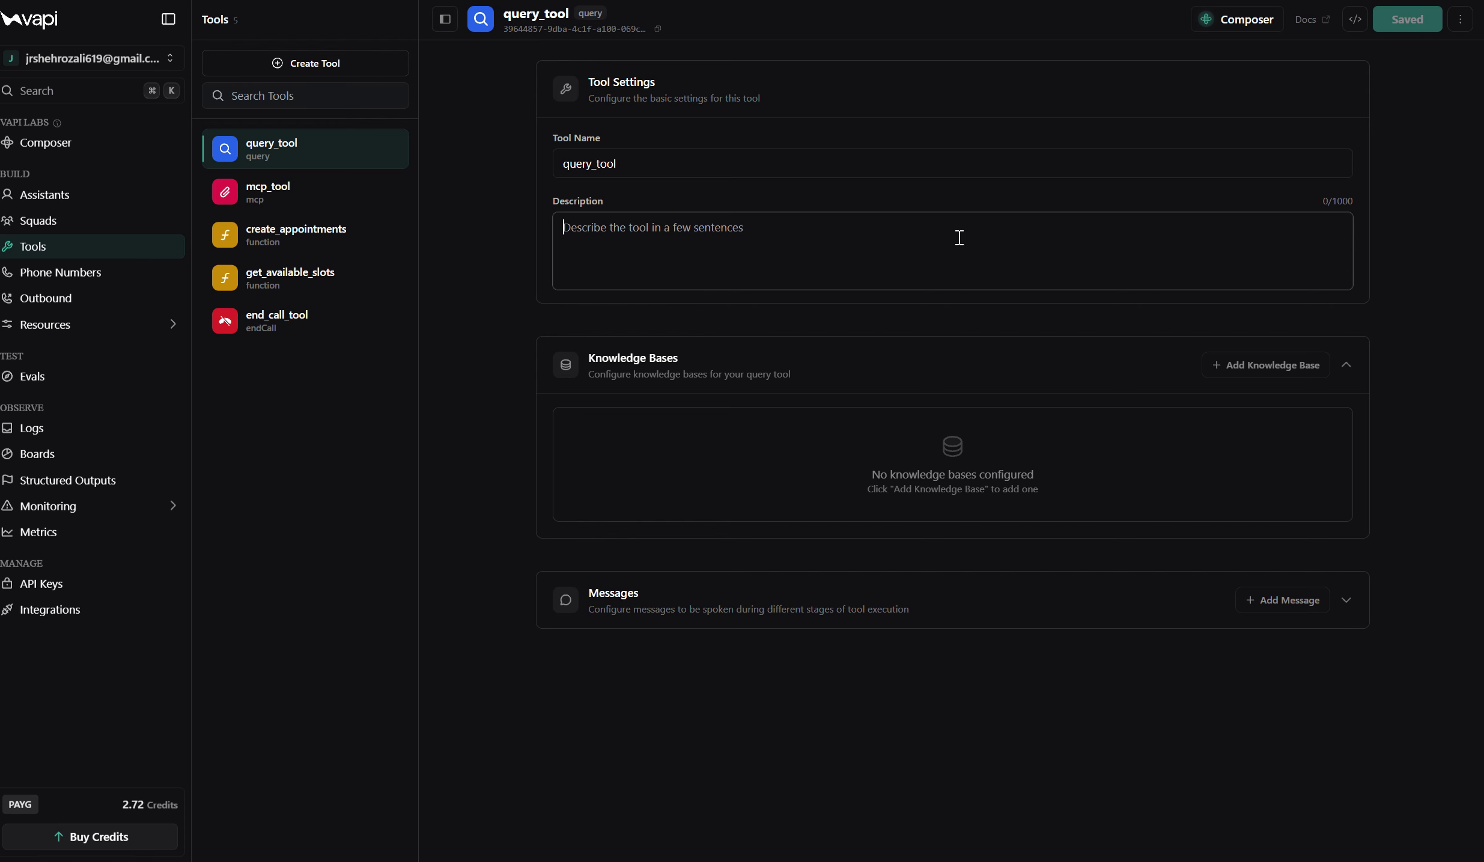
left_click(1260, 365)
scroll(661, 371, "down", 1)
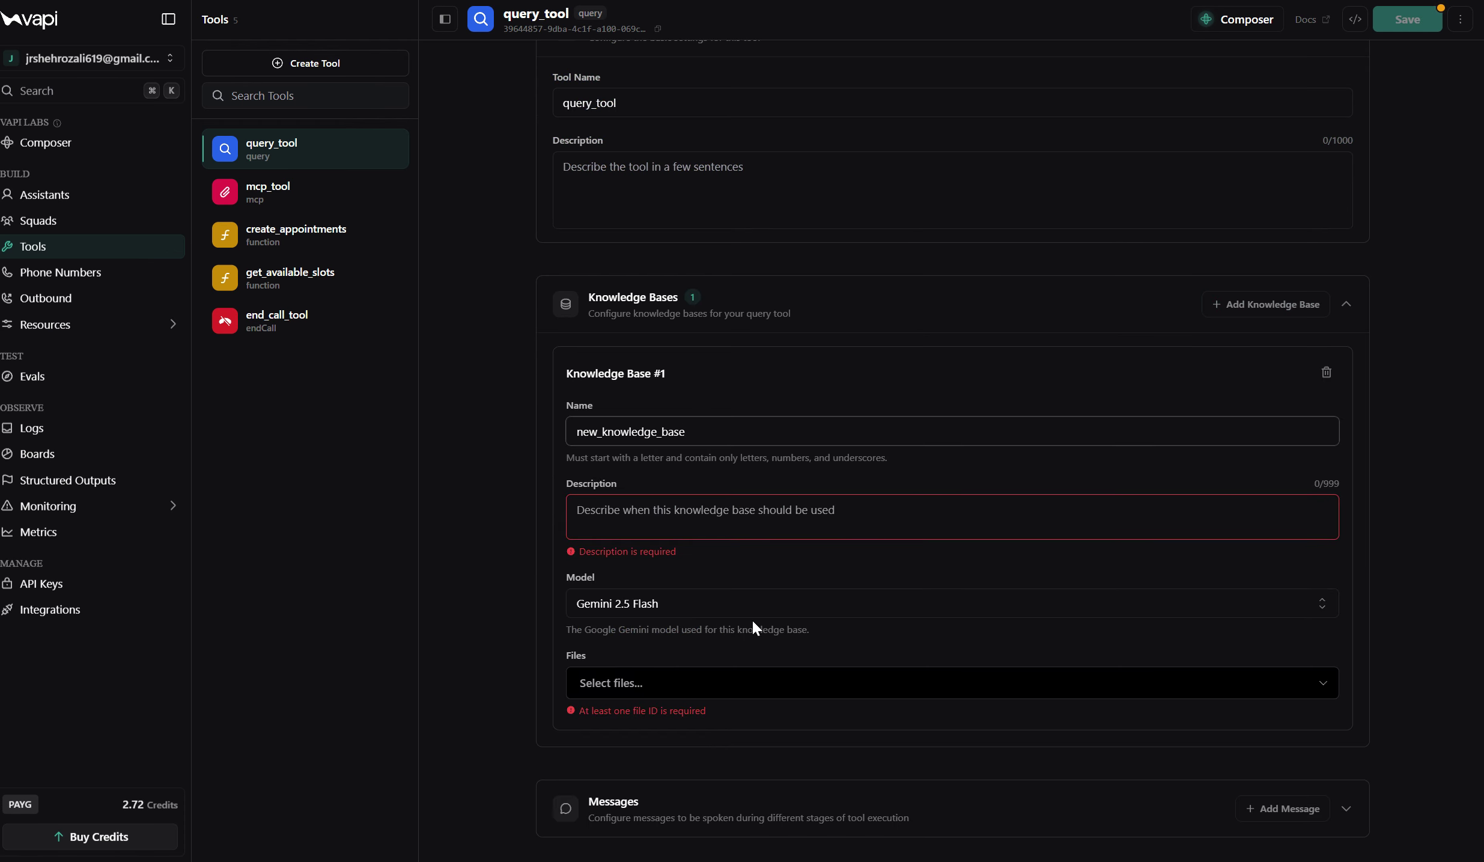
left_click(678, 685)
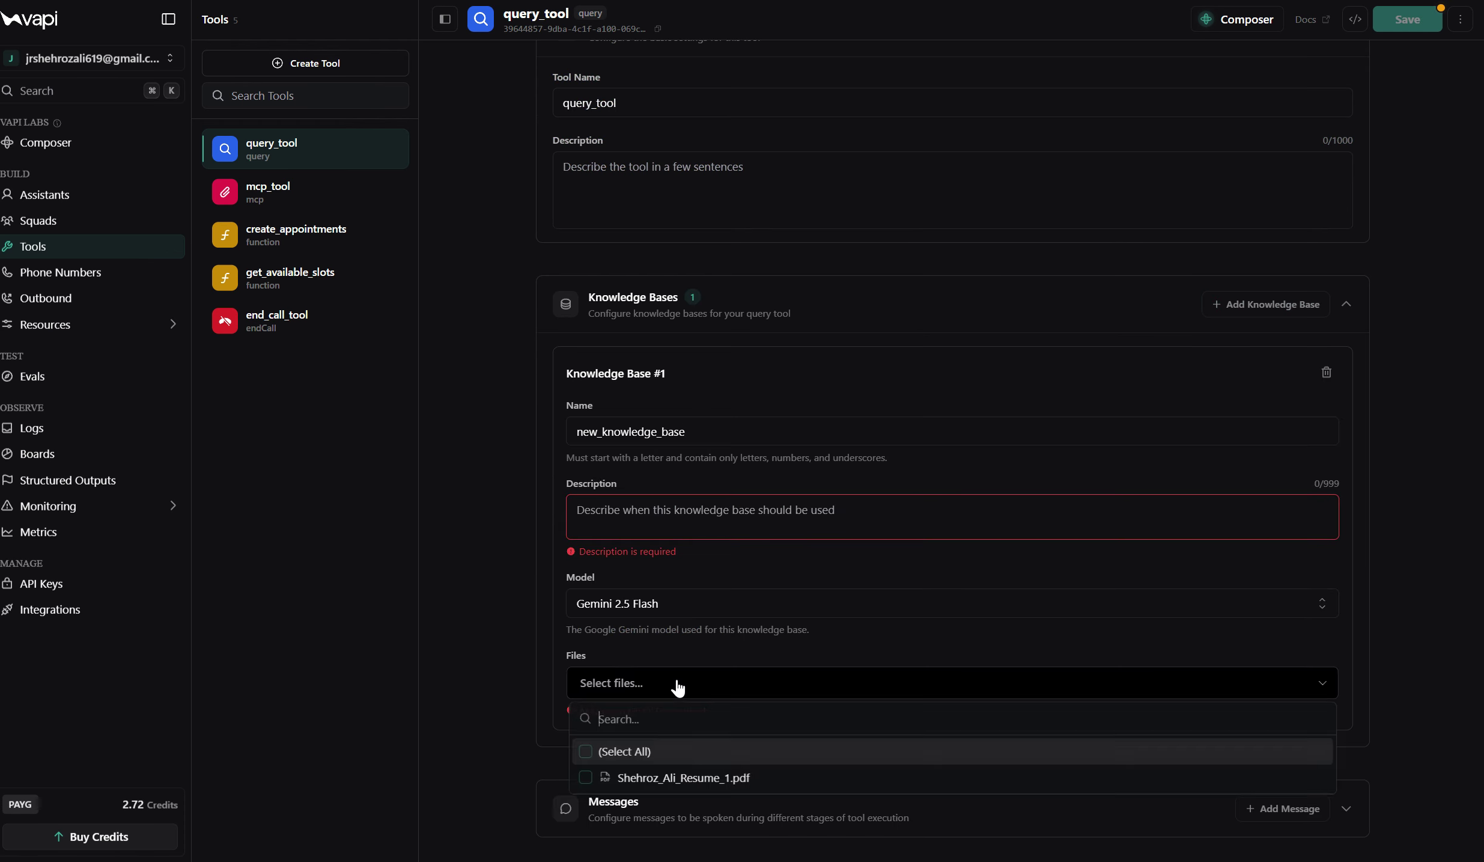
left_click(584, 777)
left_click(1448, 547)
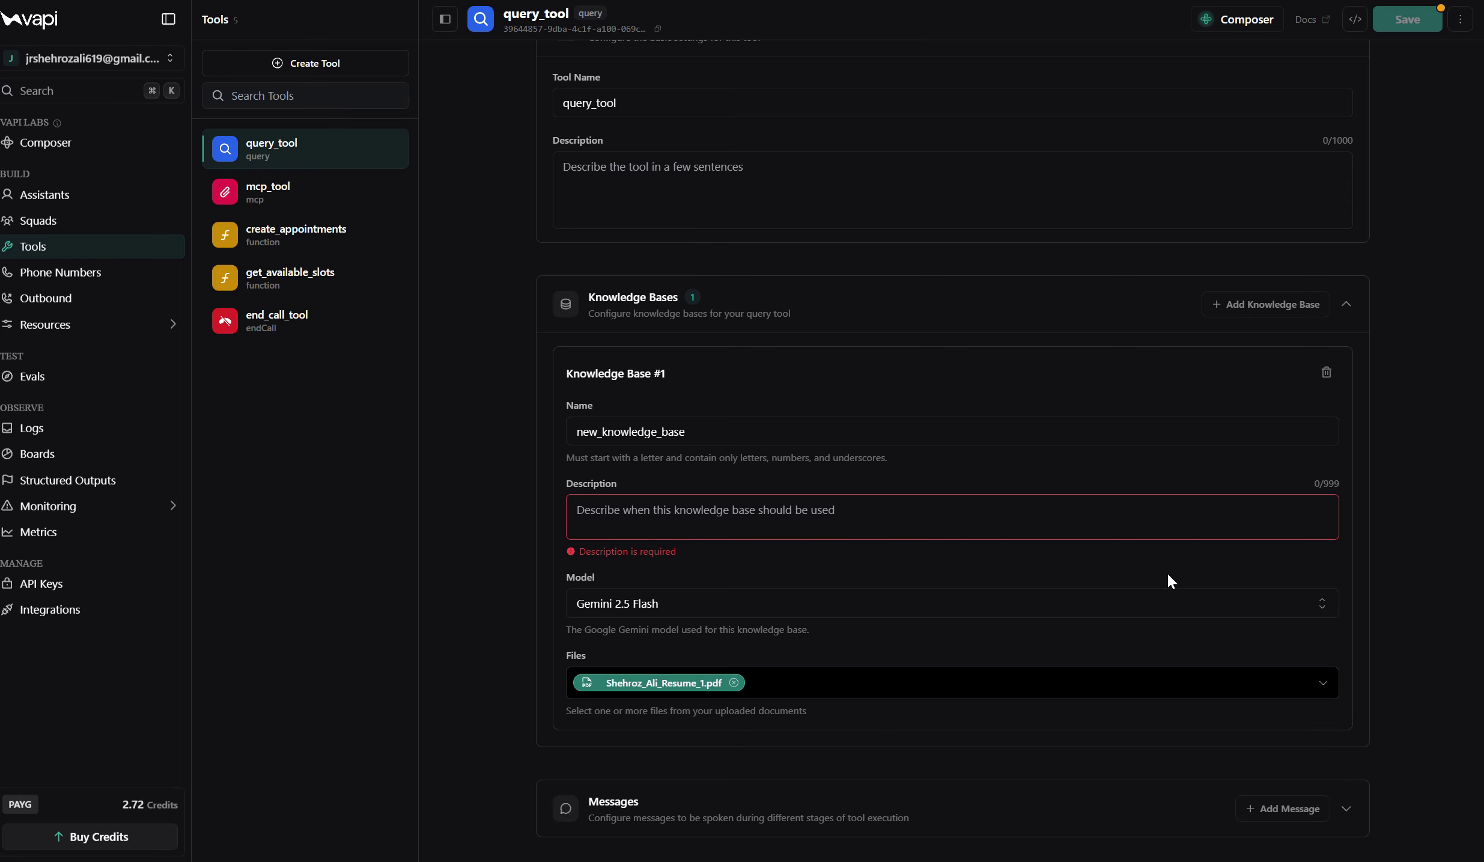
Set the knowledge base description to "contains the resume of" followed by the person's first name.
left_click(771, 512)
type("c")
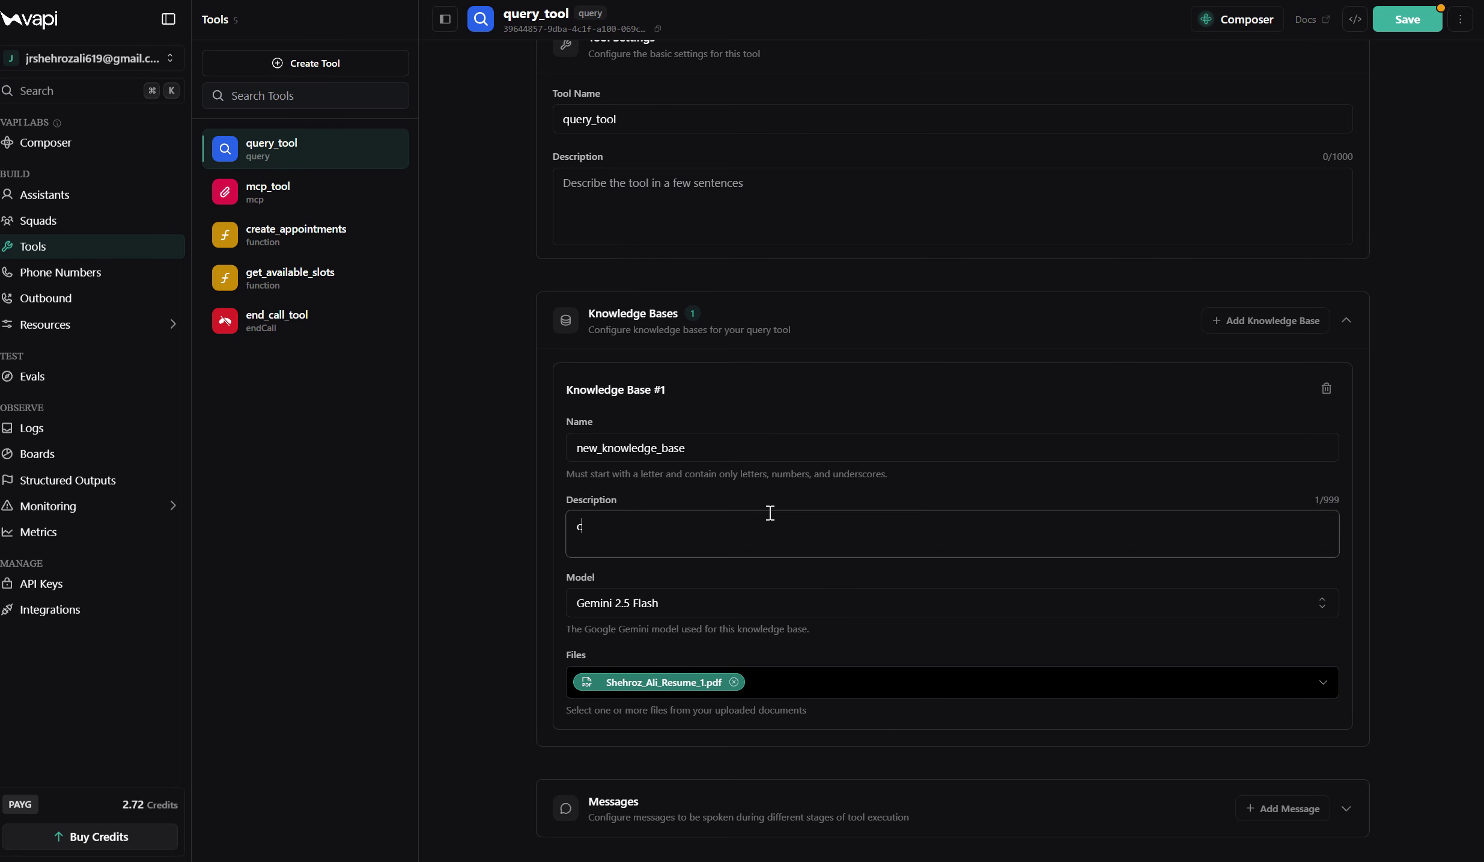
type("all this when you ne")
key("ctrl+a")
type("conta")
type("ins the resume of the s")
key("BackSpace")
key("BackSpace")
key("BackSpace")
left_click(1449, 361)
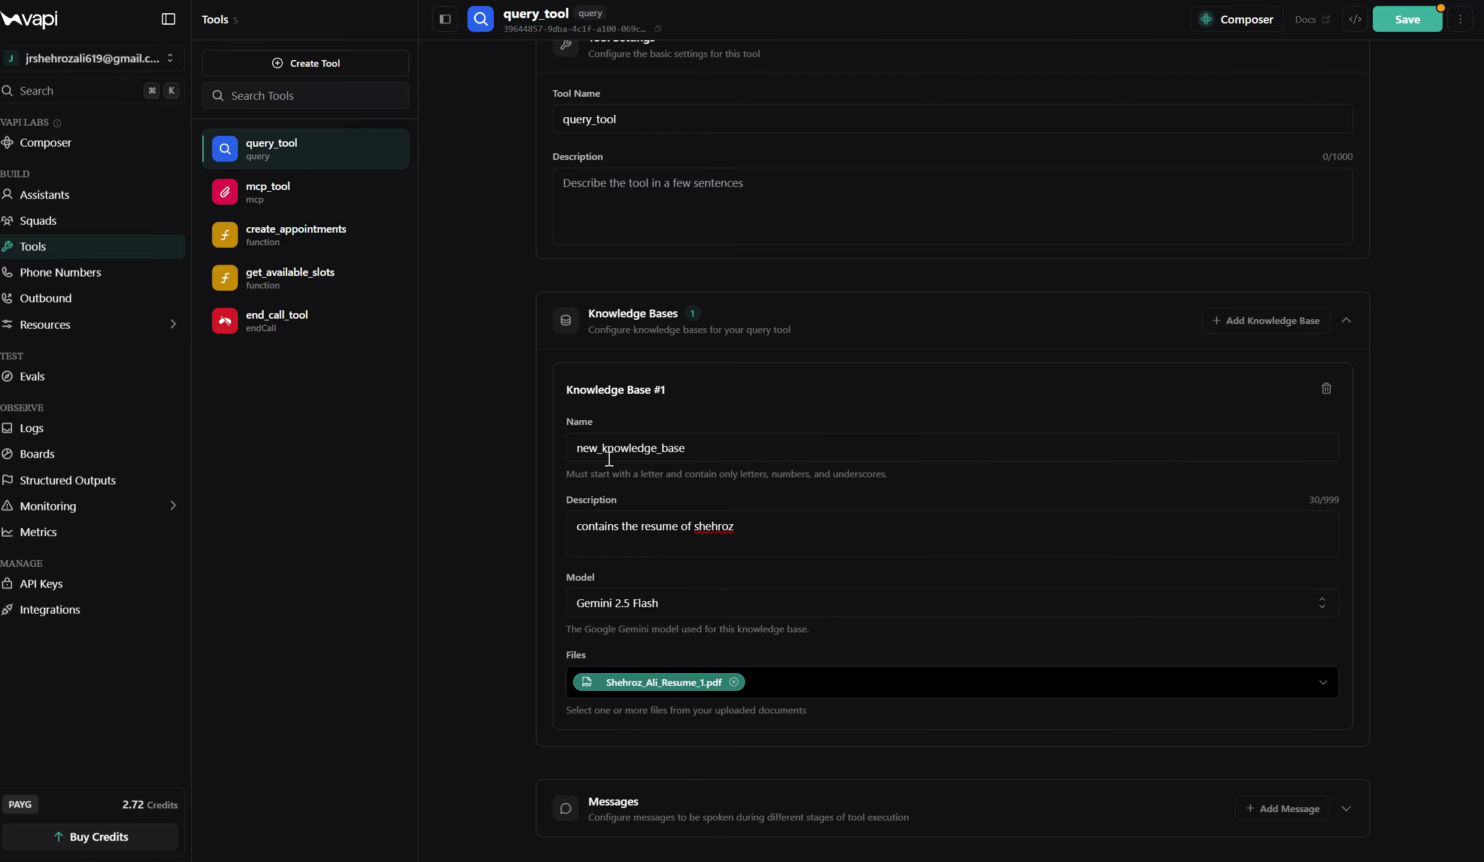
Review query_tool's name, description and knowledge base settings, including the model and attached file.
left_click_drag(607, 457, 661, 614)
left_click(1397, 359)
scroll(733, 721, "up", 1)
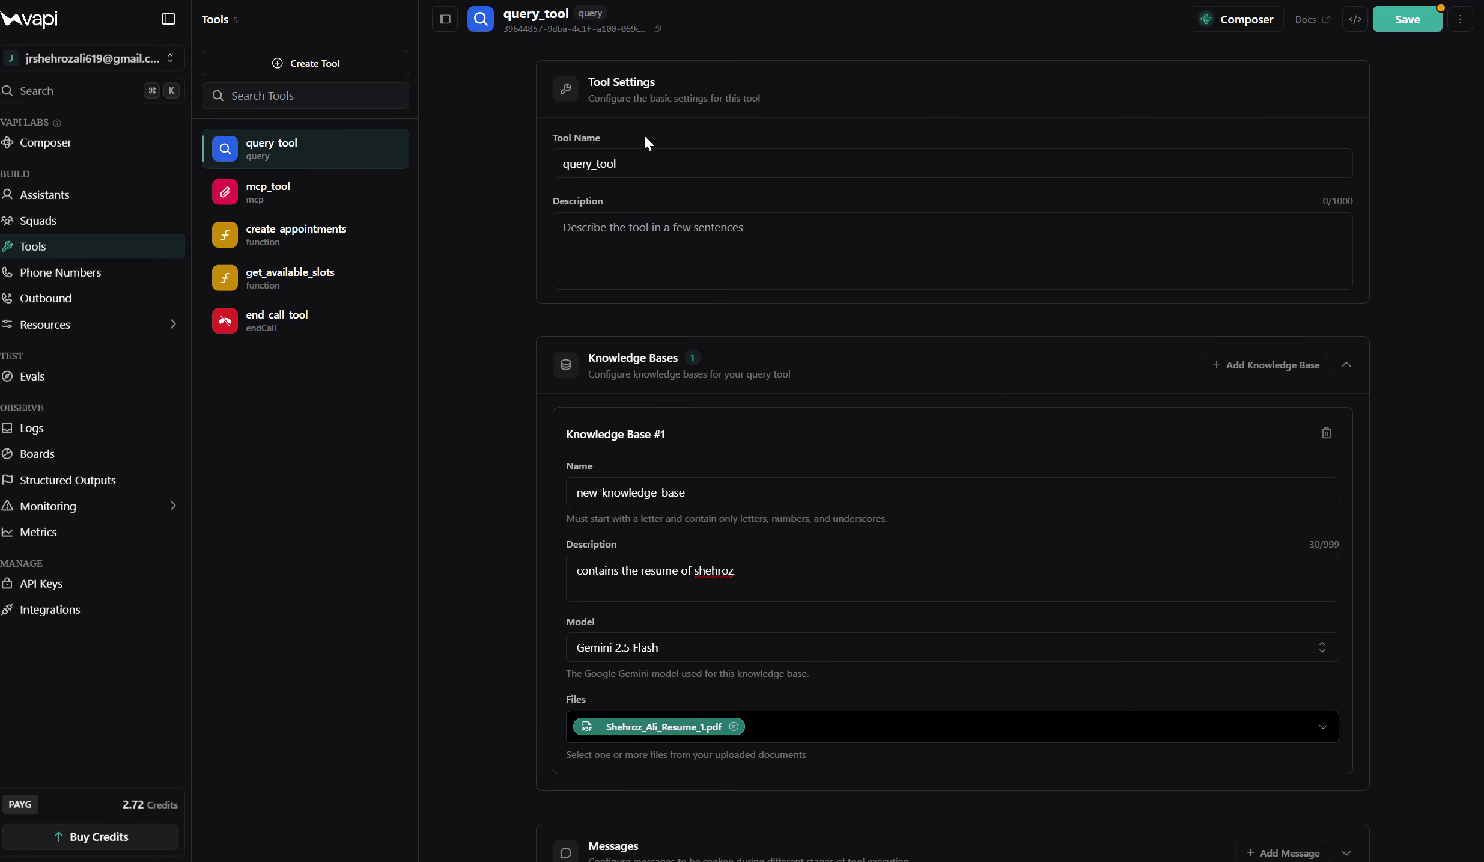
left_click_drag(491, 18, 623, 235)
left_click(781, 225)
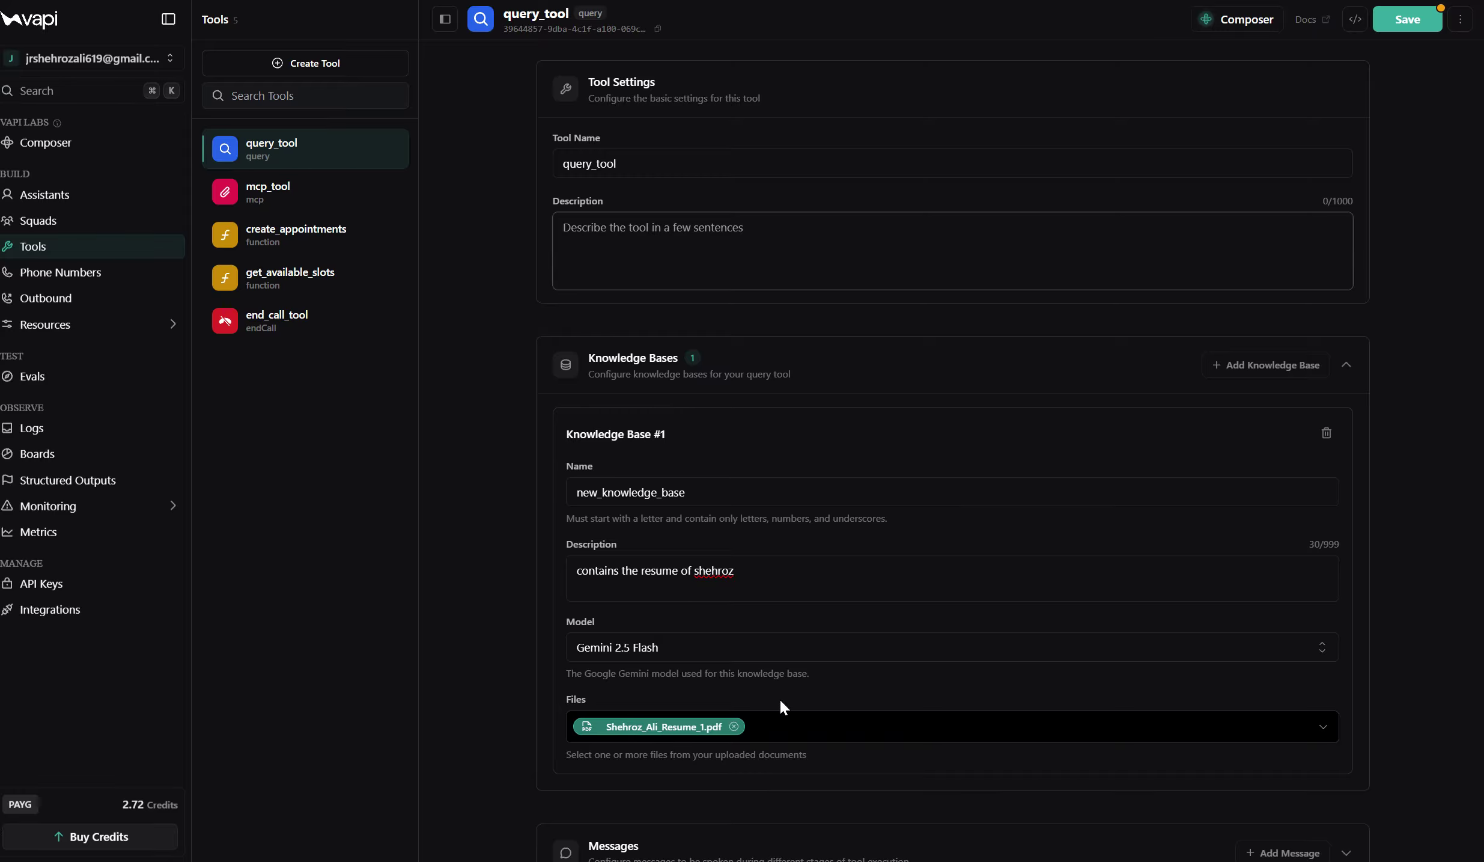
scroll(991, 824, "down", 1)
scroll(991, 825, "up", 1)
Create a new assistant and open its tools list.
left_click(83, 196)
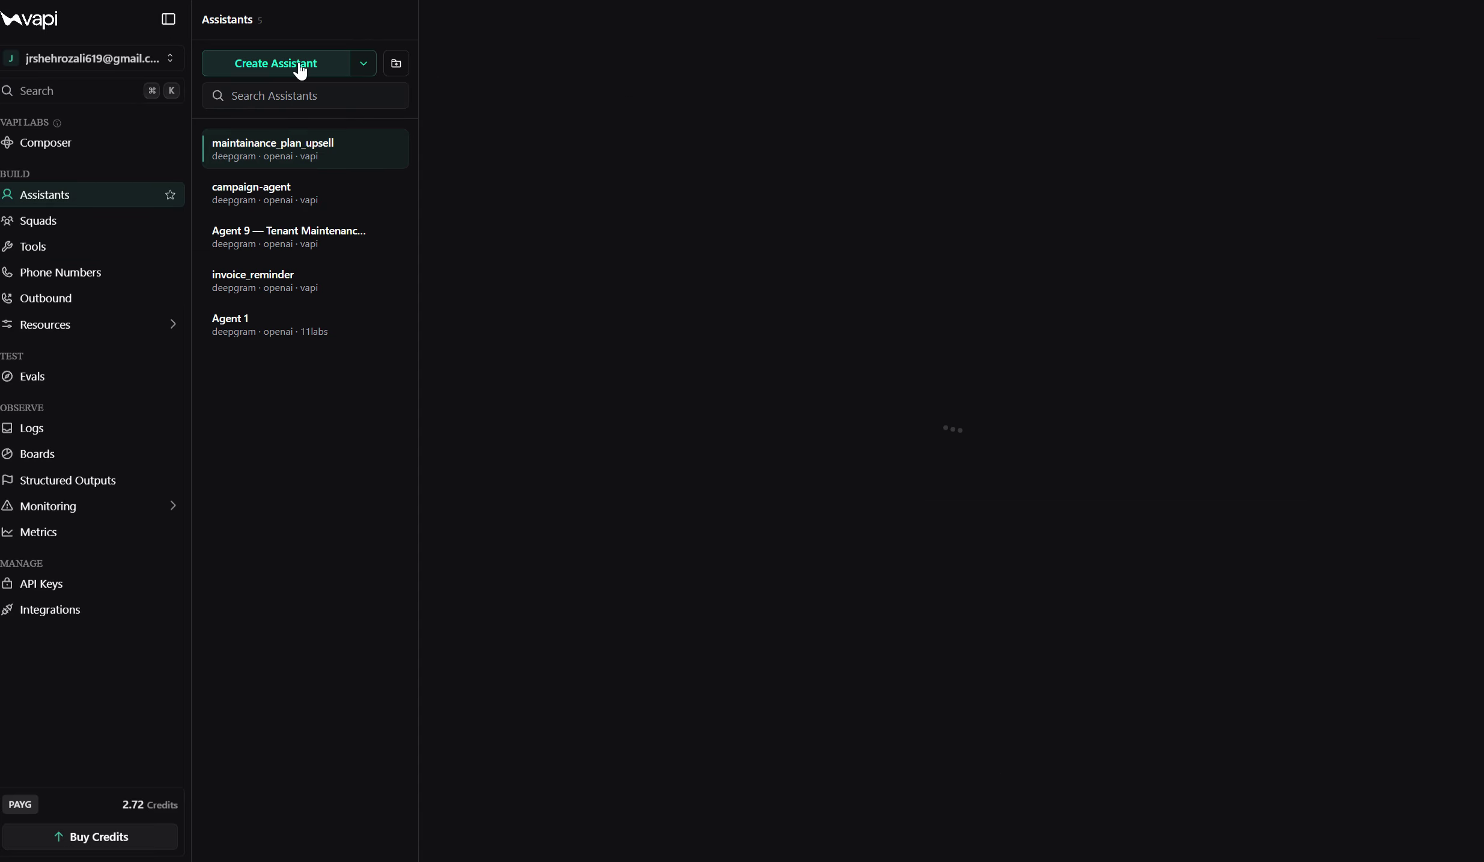
left_click(299, 65)
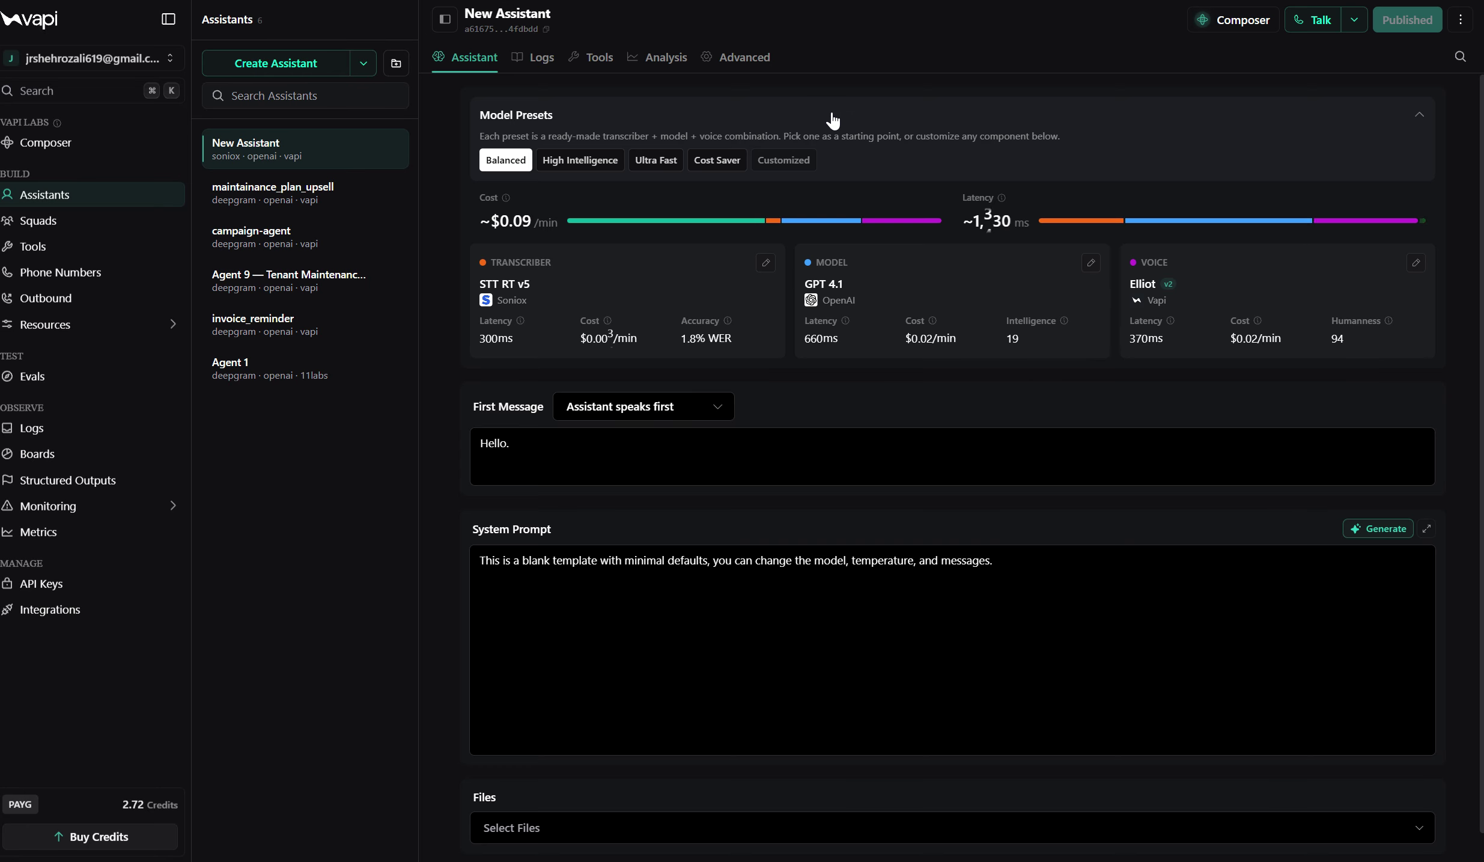
left_click(598, 60)
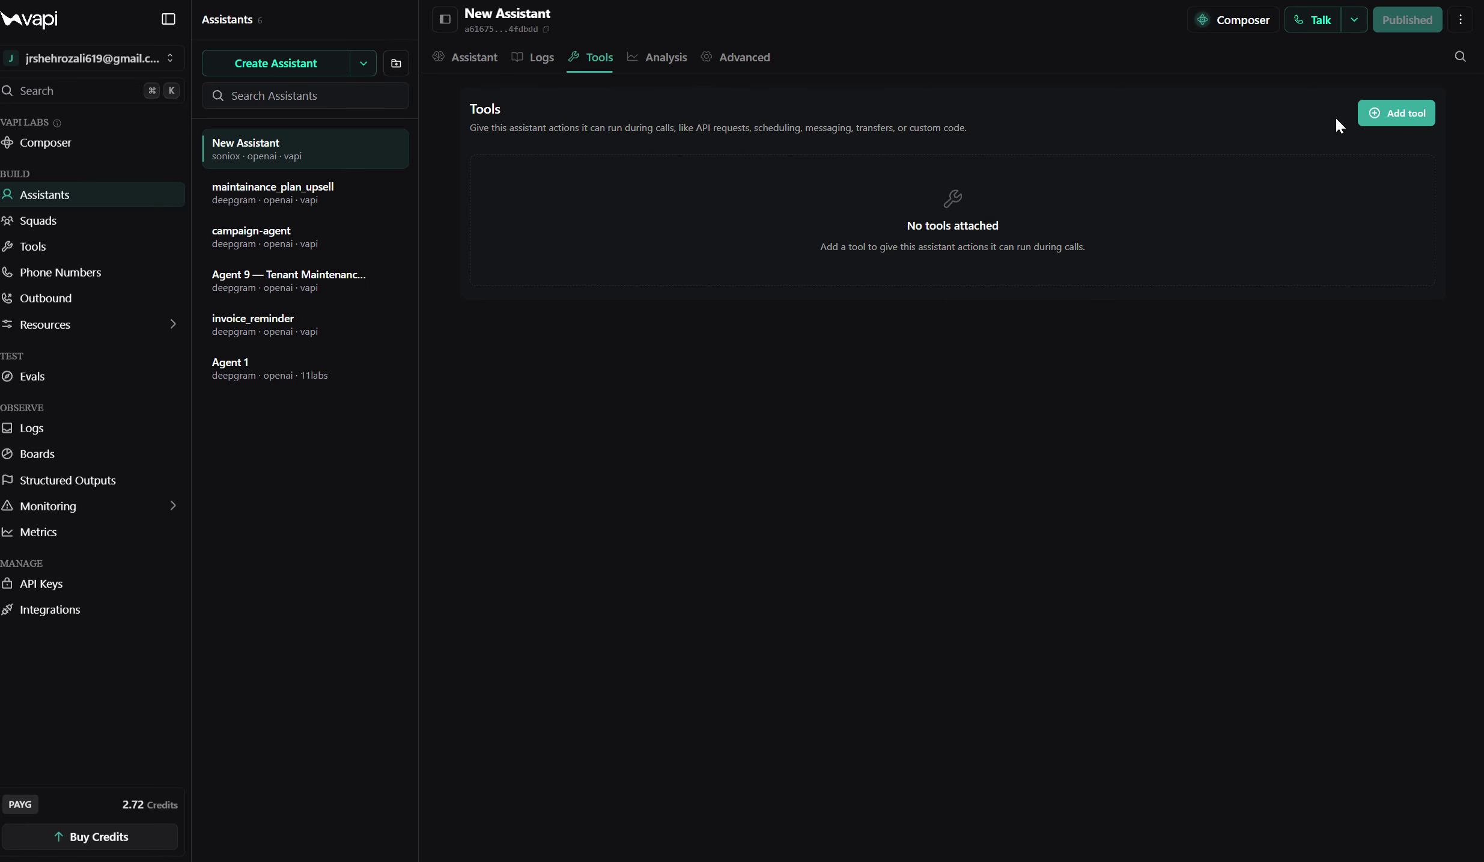
Attach query_tool, mcp_tool, get_available_slots, create_appointments and end_call_tool to the new assistant and publish it.
left_click(1386, 120)
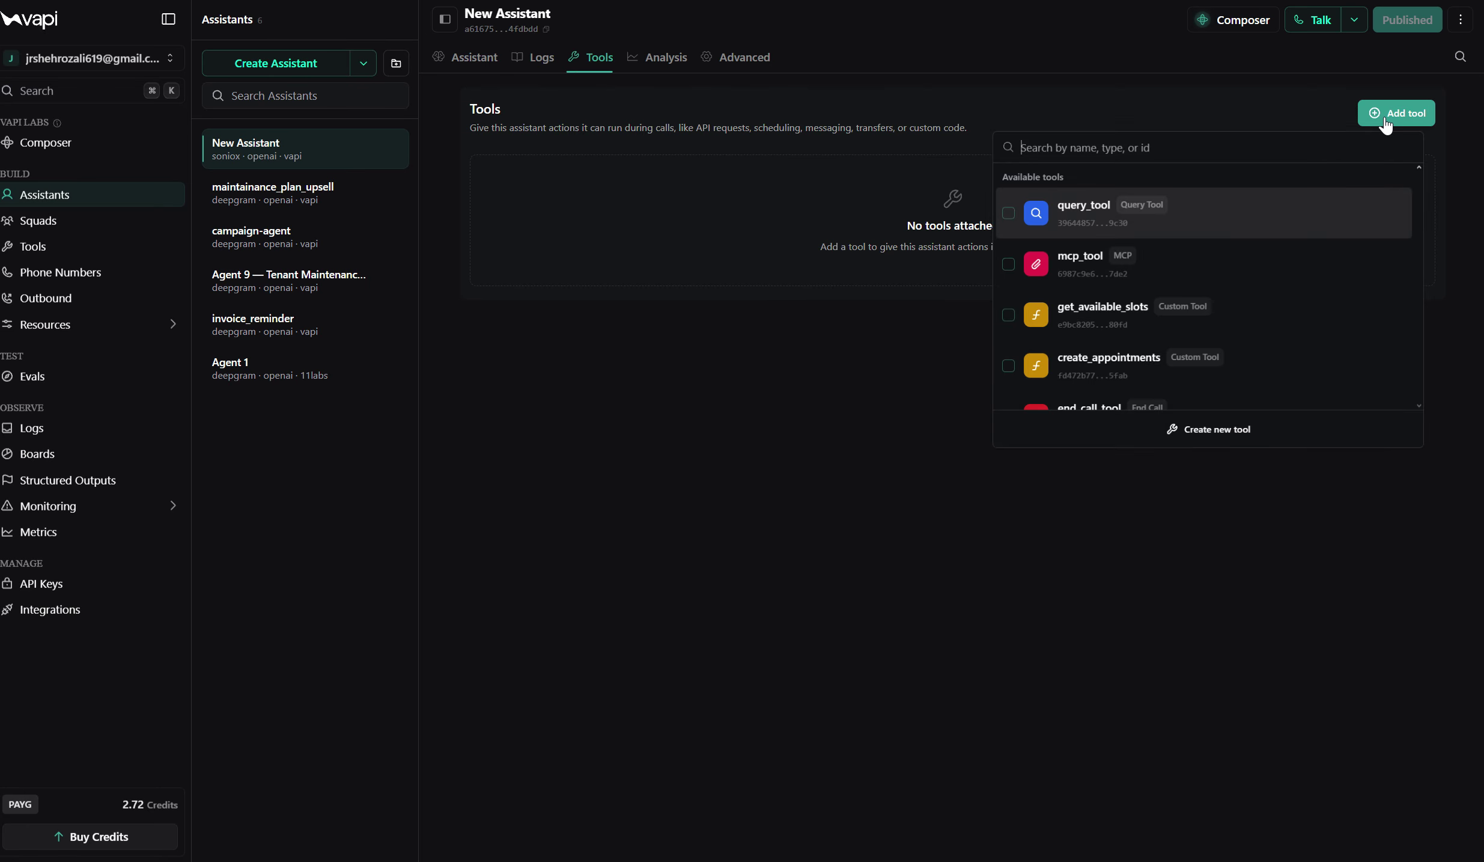
left_click(998, 216)
left_click(1001, 294)
left_click(1001, 351)
scroll(1003, 368, "down", 1)
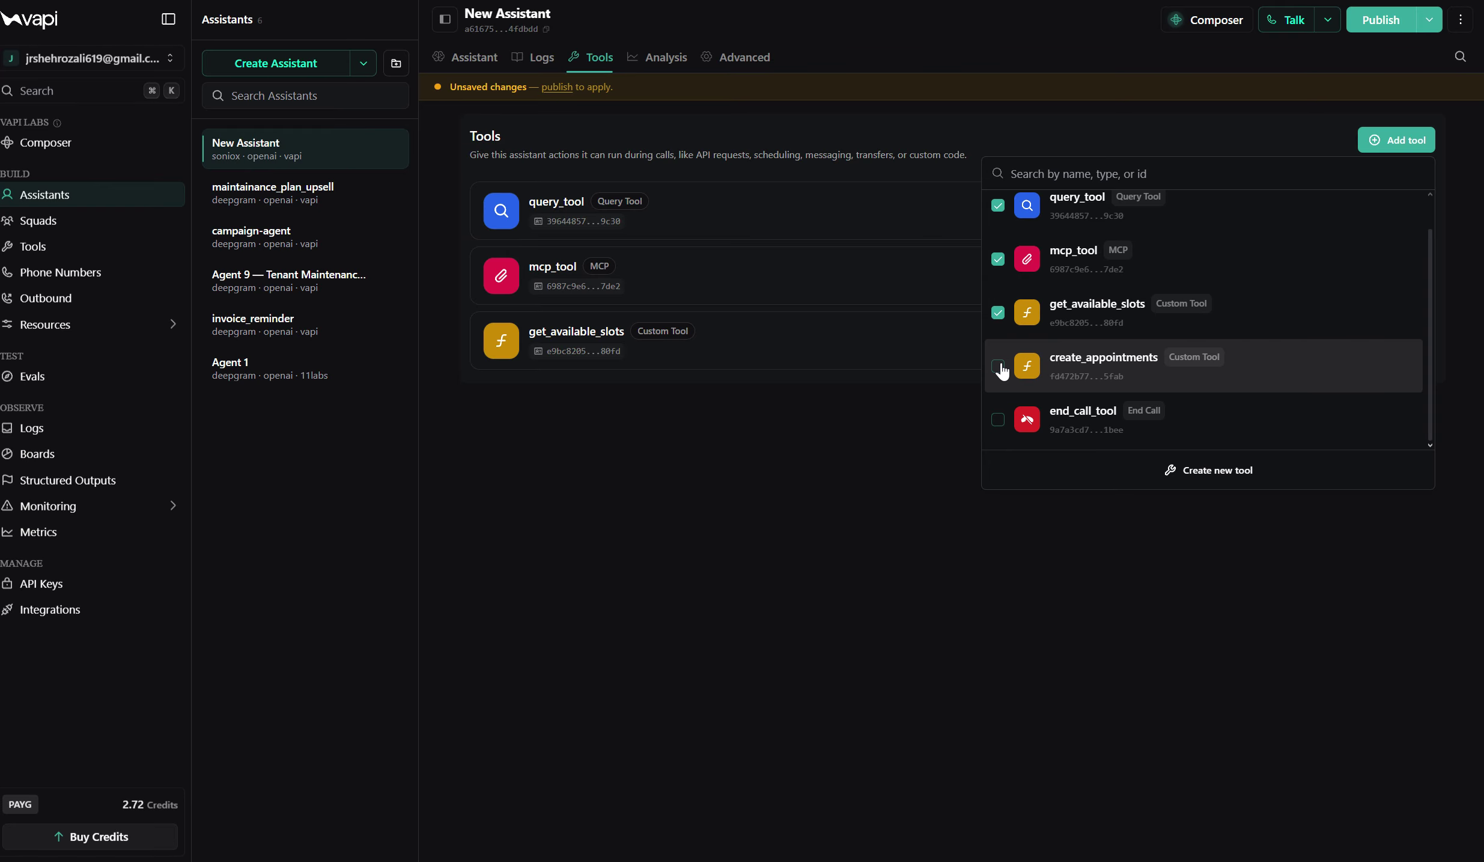
left_click(999, 366)
left_click(999, 419)
left_click(894, 503)
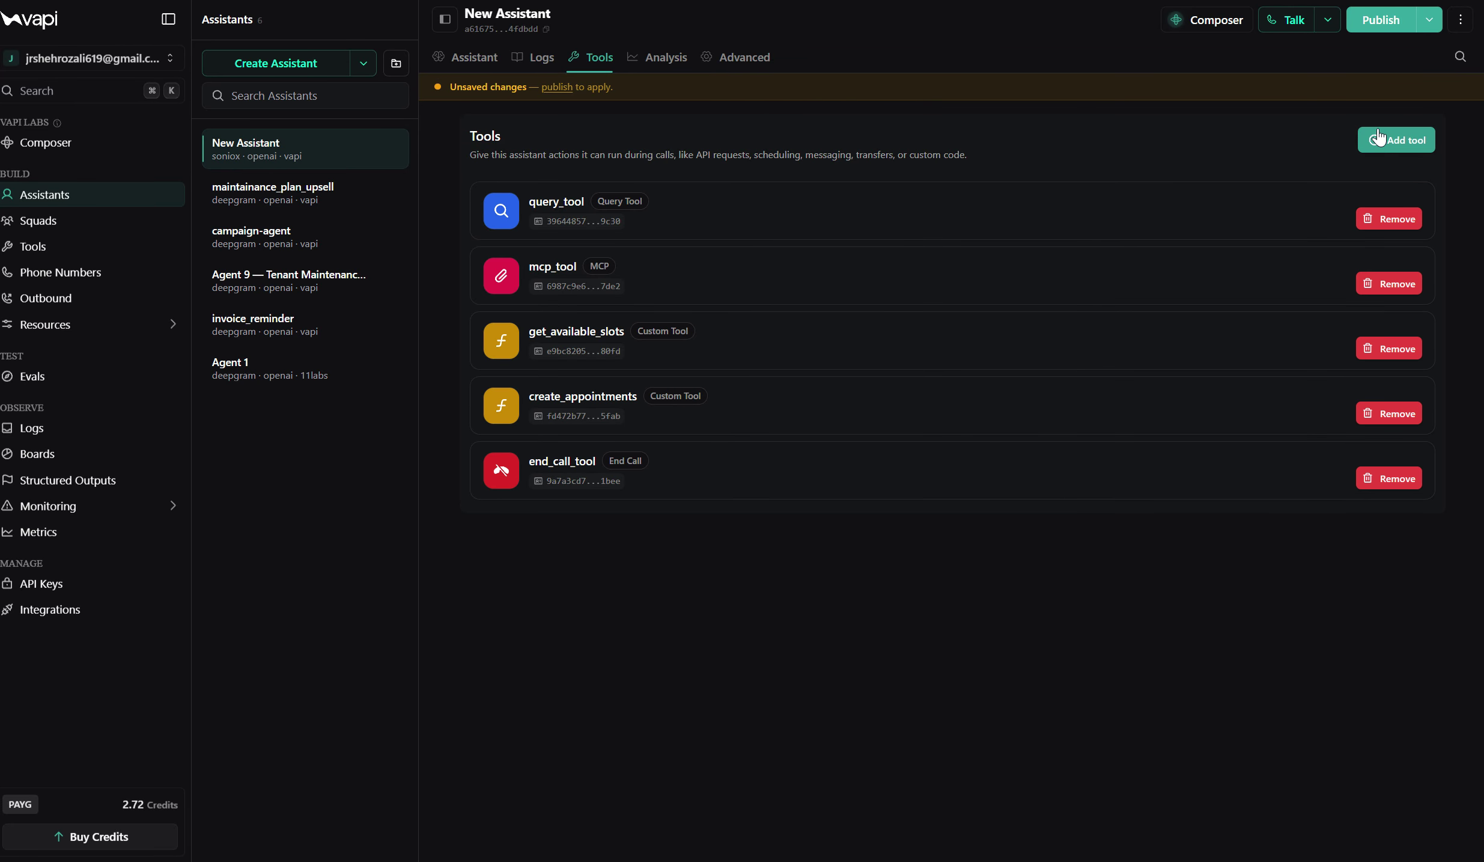
left_click(1384, 24)
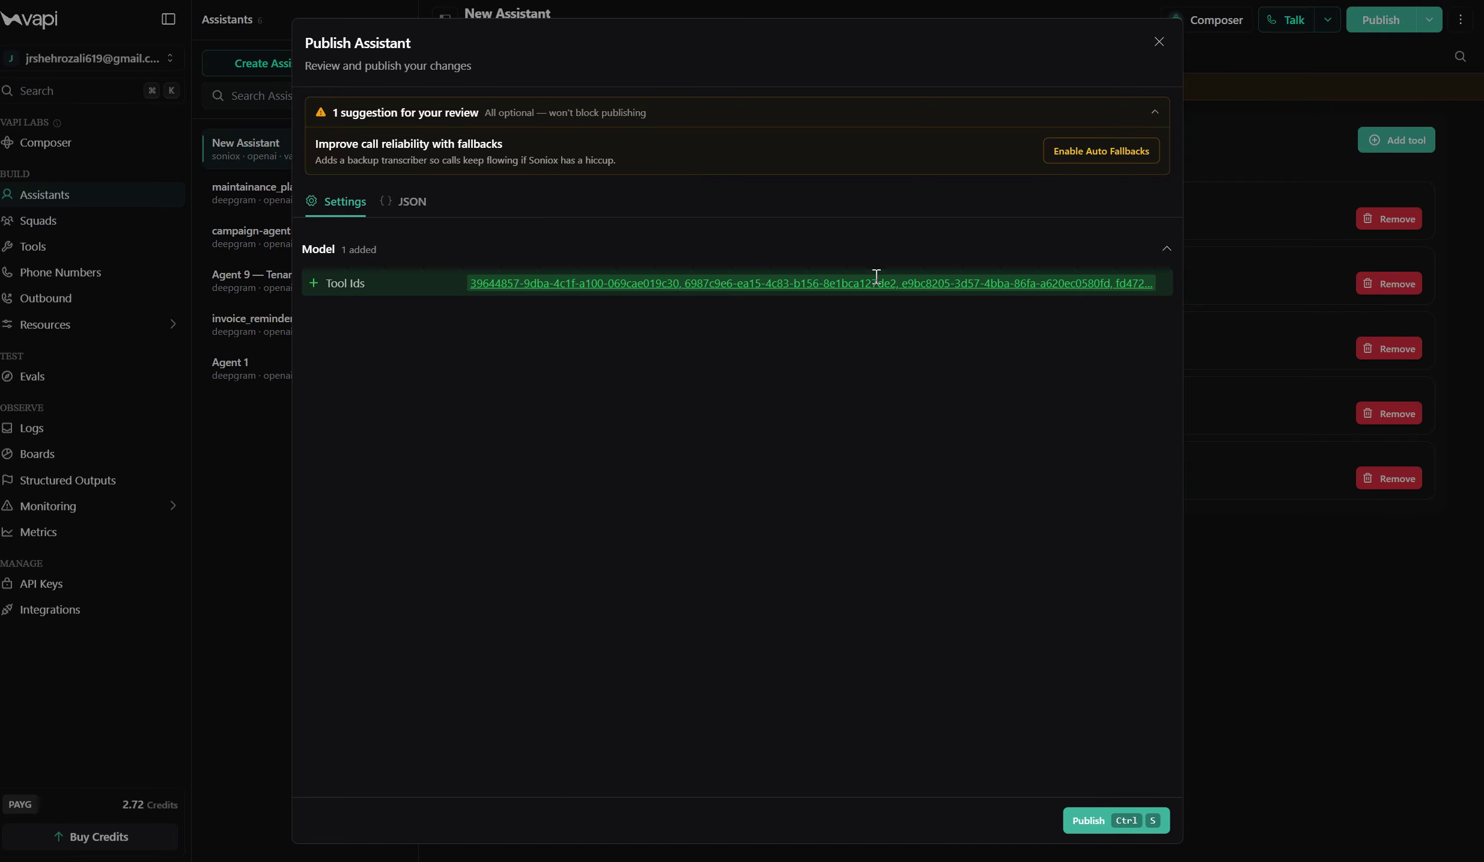
left_click(1103, 829)
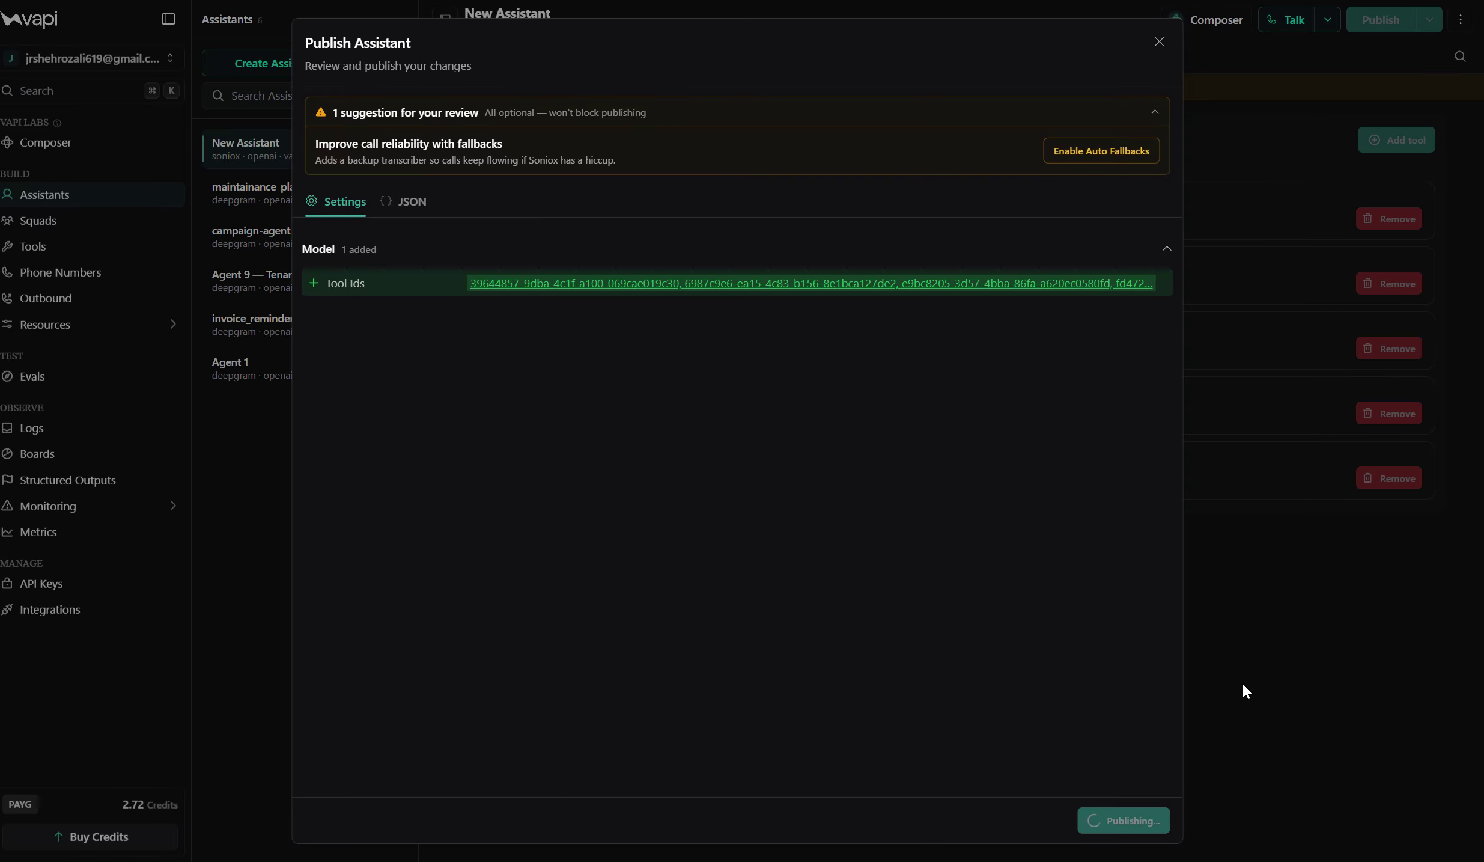